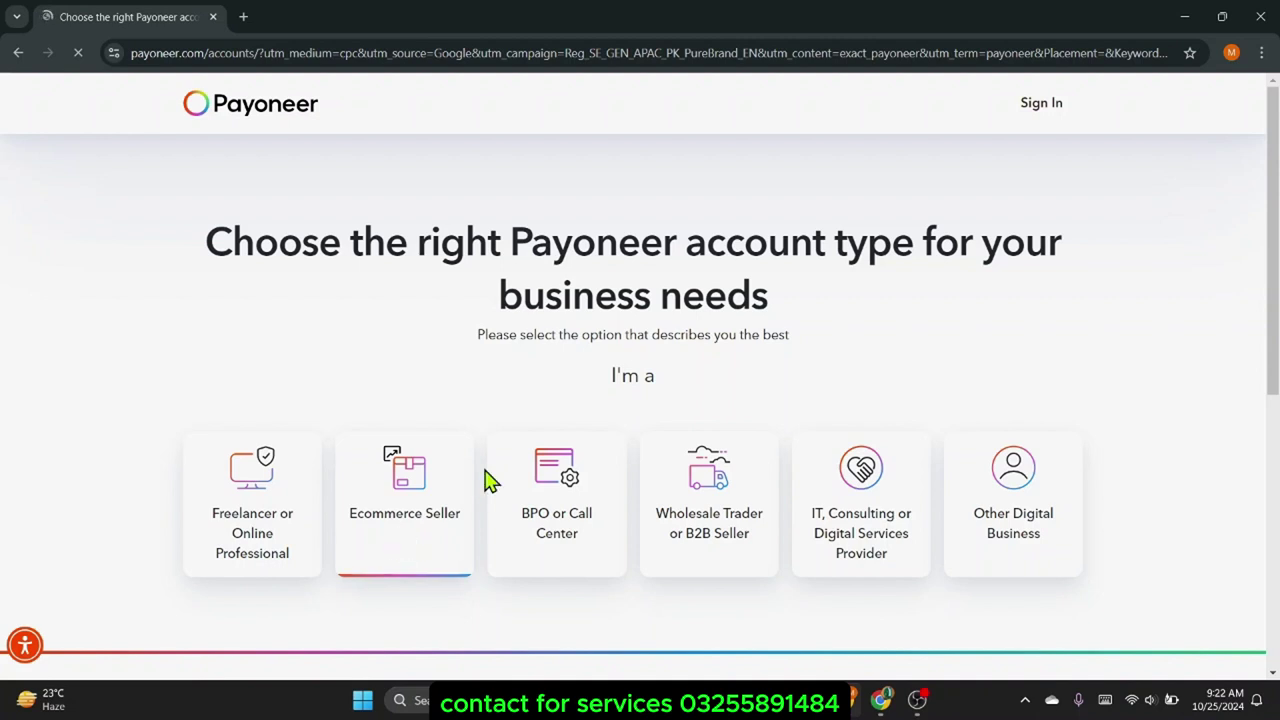
Step: Choose Ecommerce Seller and report 1 - 4,999 USD in monthly international payments
left_click(410, 533)
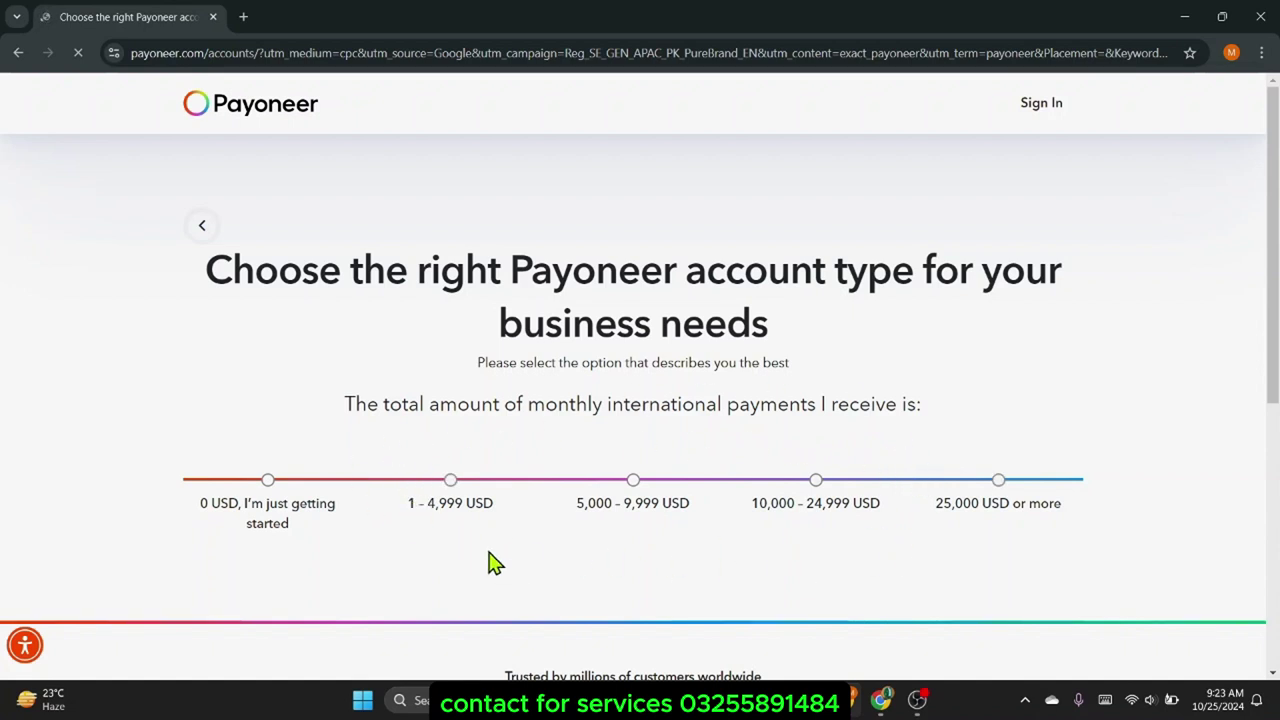
left_click(447, 507)
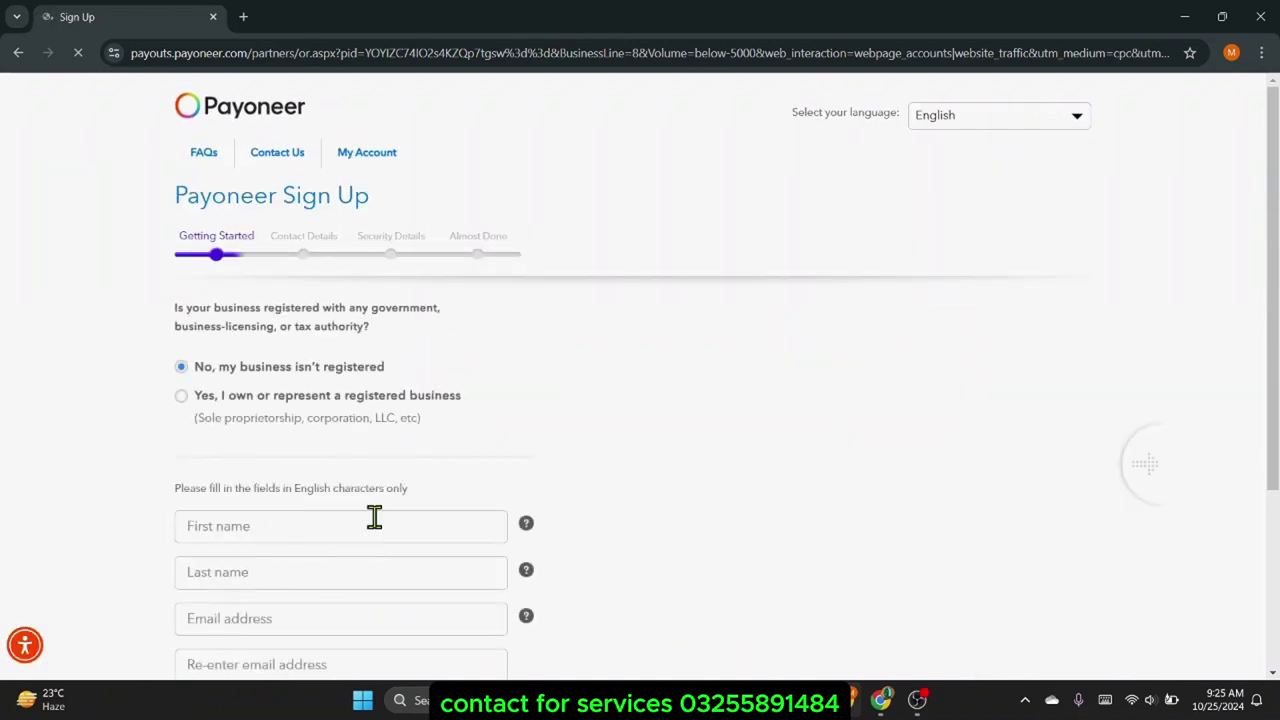
Step: Enter first name, last name, email and date of birth, keeping the business unregistered
scroll(374, 517, "down", 2)
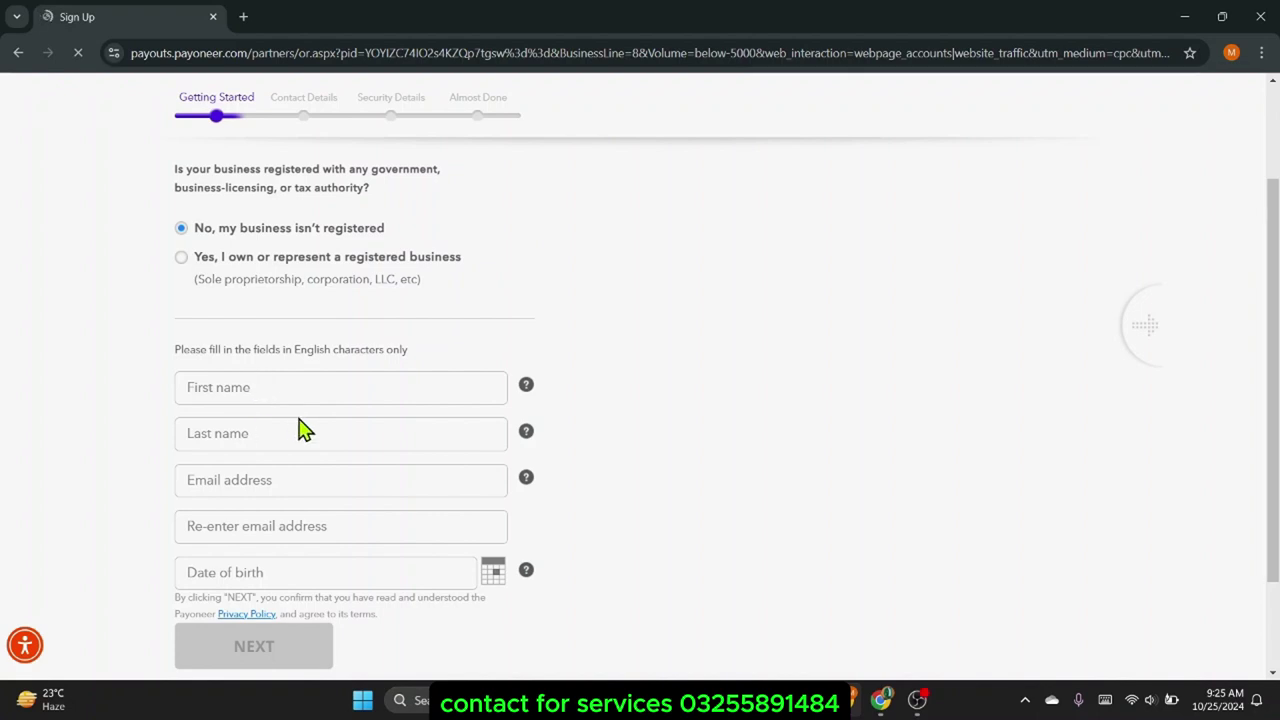
scroll(297, 423, "down", 1)
scroll(297, 423, "up", 2)
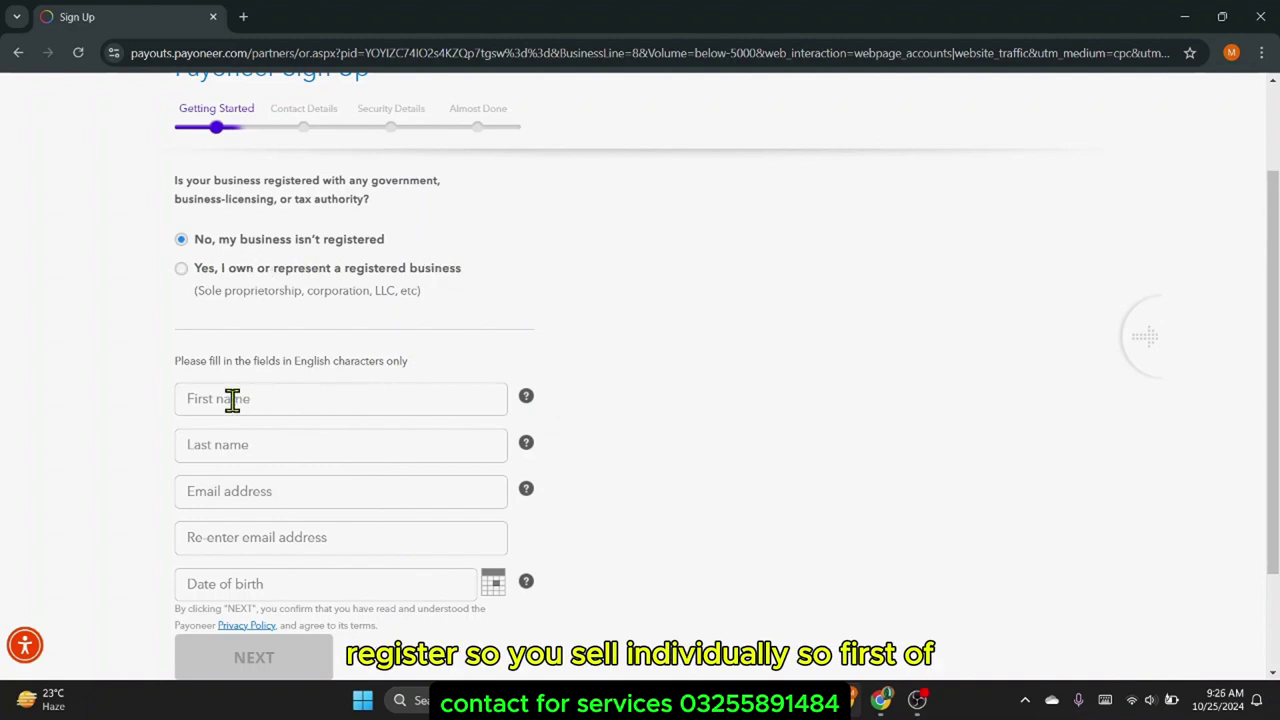
left_click(232, 399)
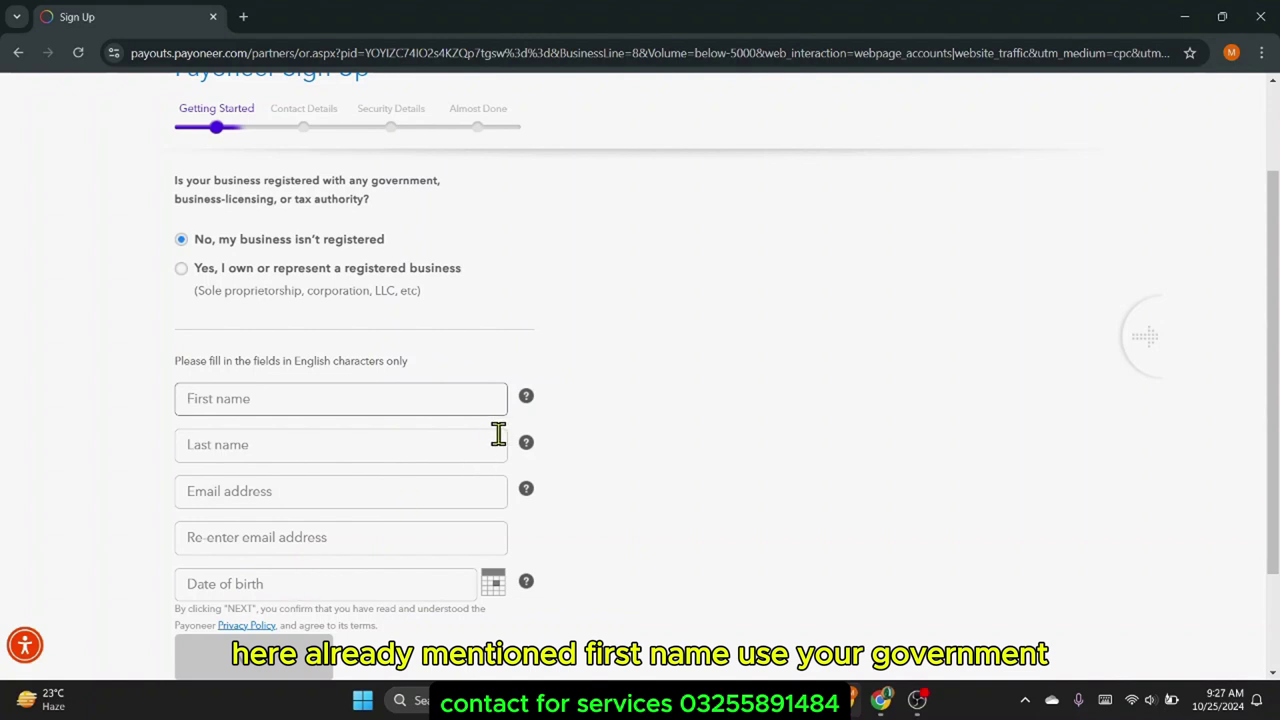
mouse_move(525, 401)
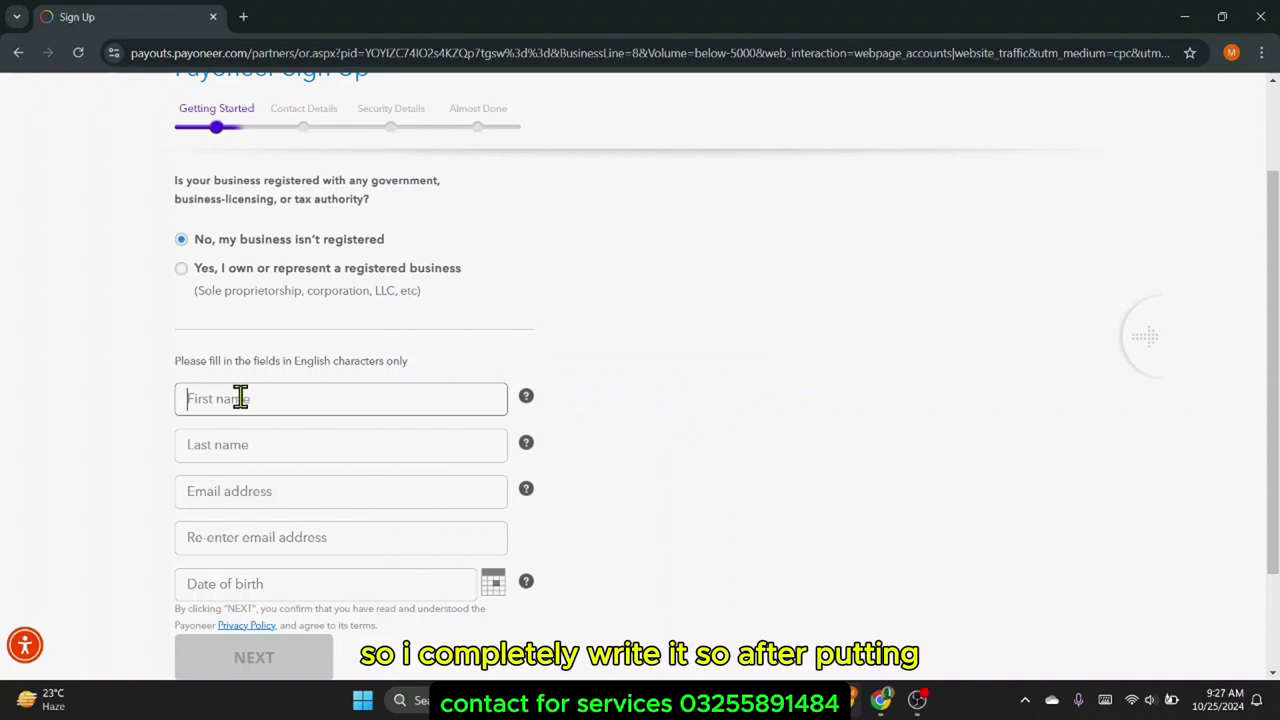
scroll(610, 518, "down", 2)
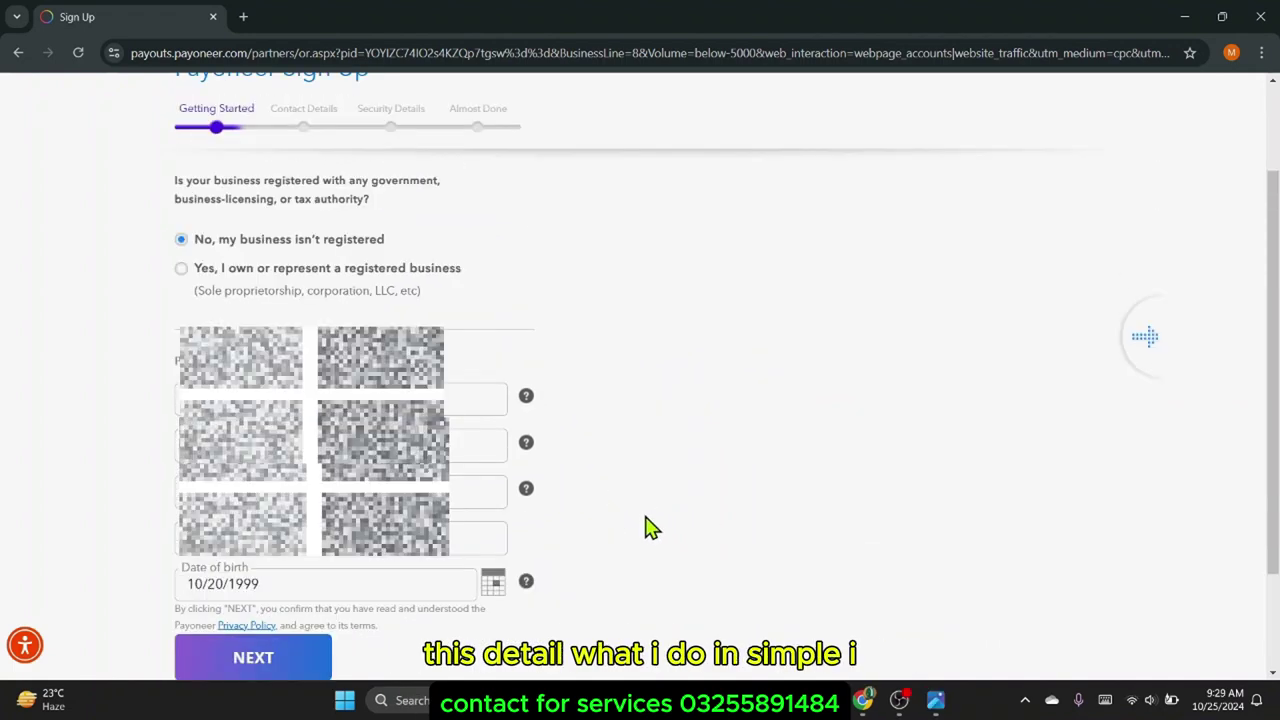
scroll(646, 529, "down", 2)
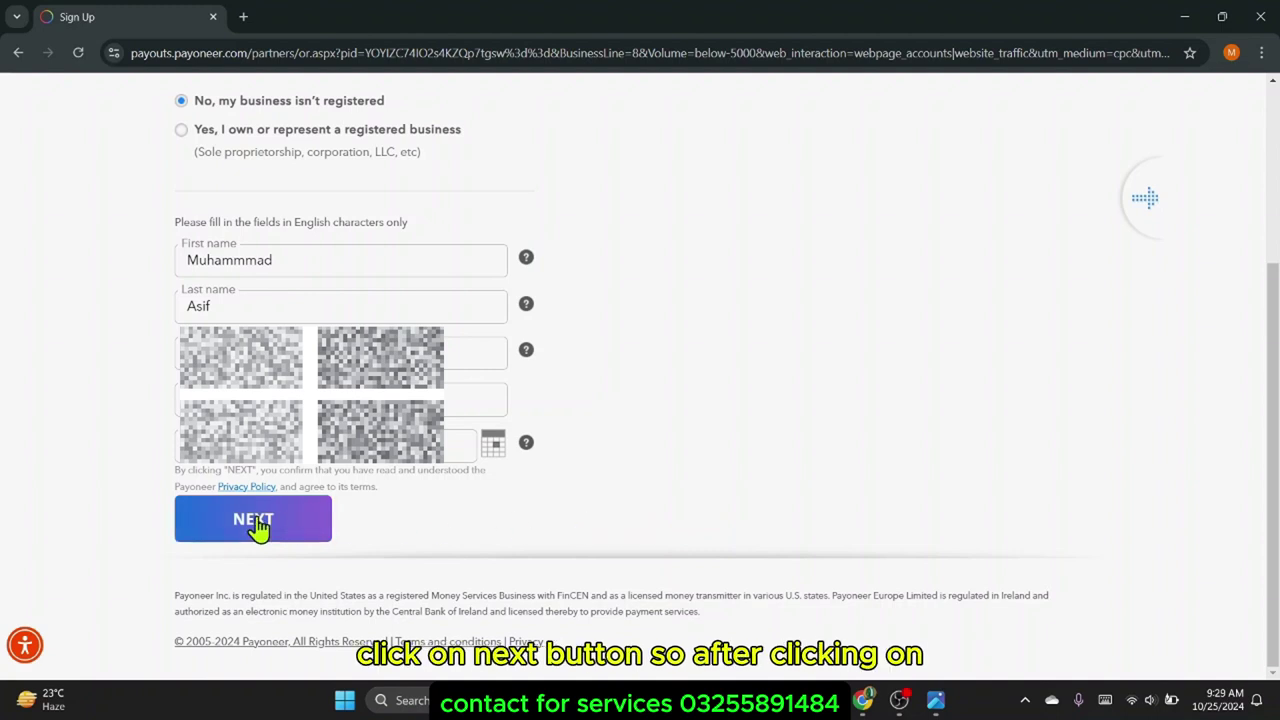
Step: Submit the Pakistan street address, city, mobile number and verification code on Contact Details
left_click(255, 520)
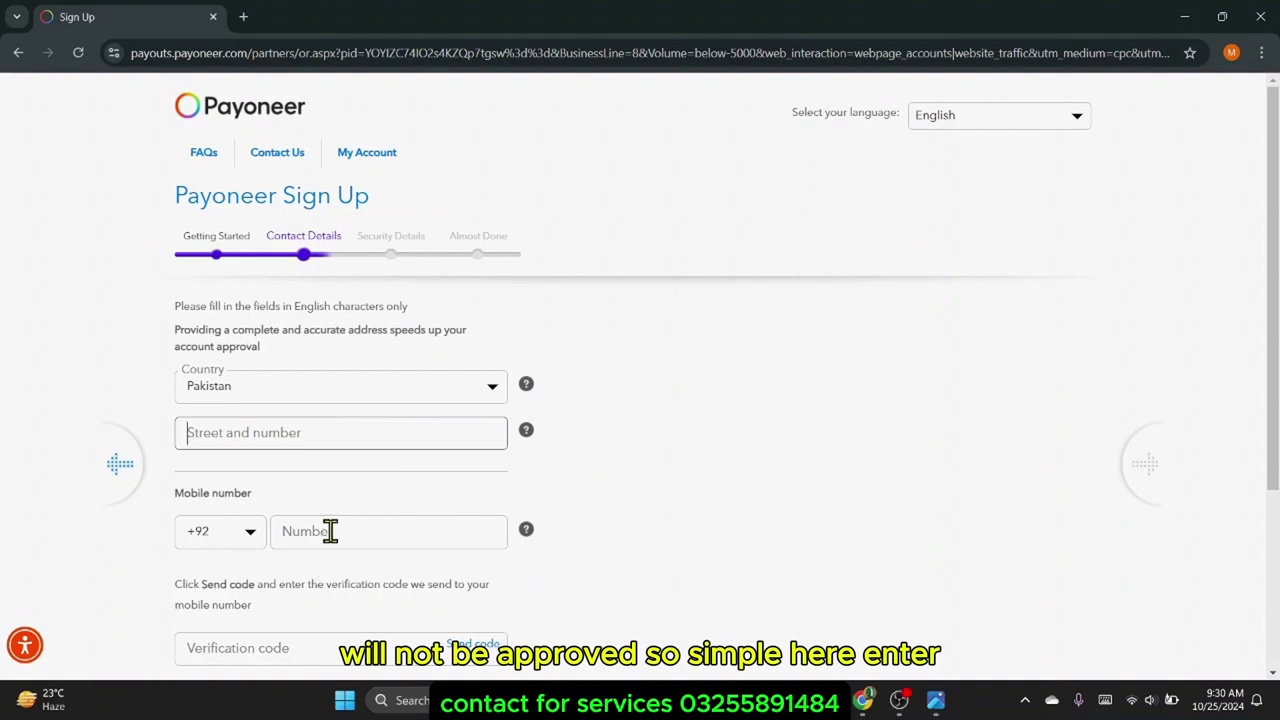
scroll(350, 566, "down", 2)
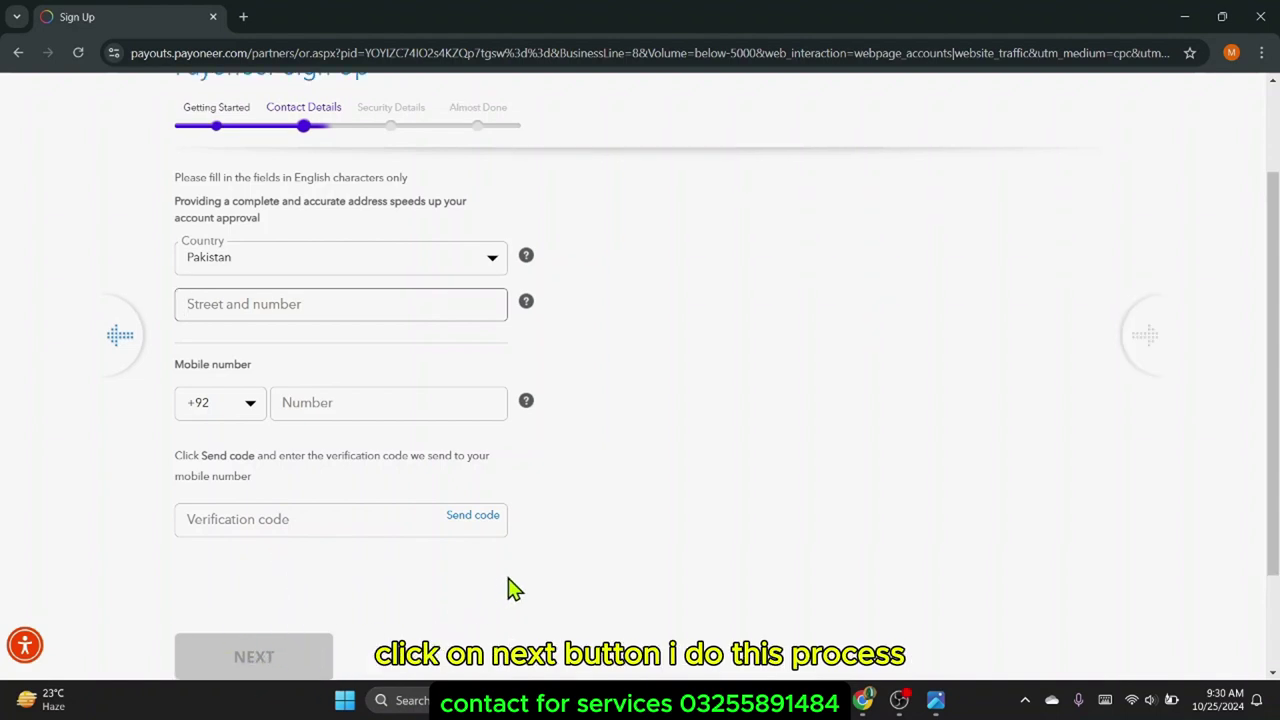
scroll(508, 588, "up", 2)
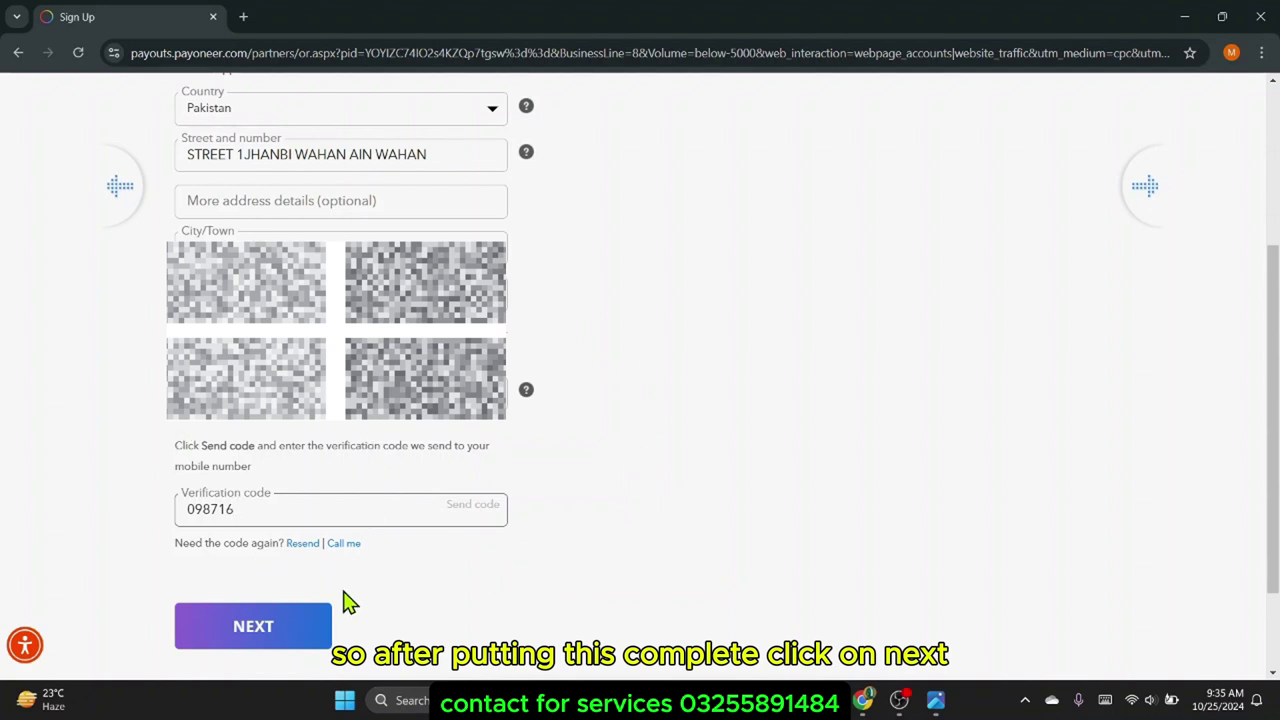
left_click(256, 628)
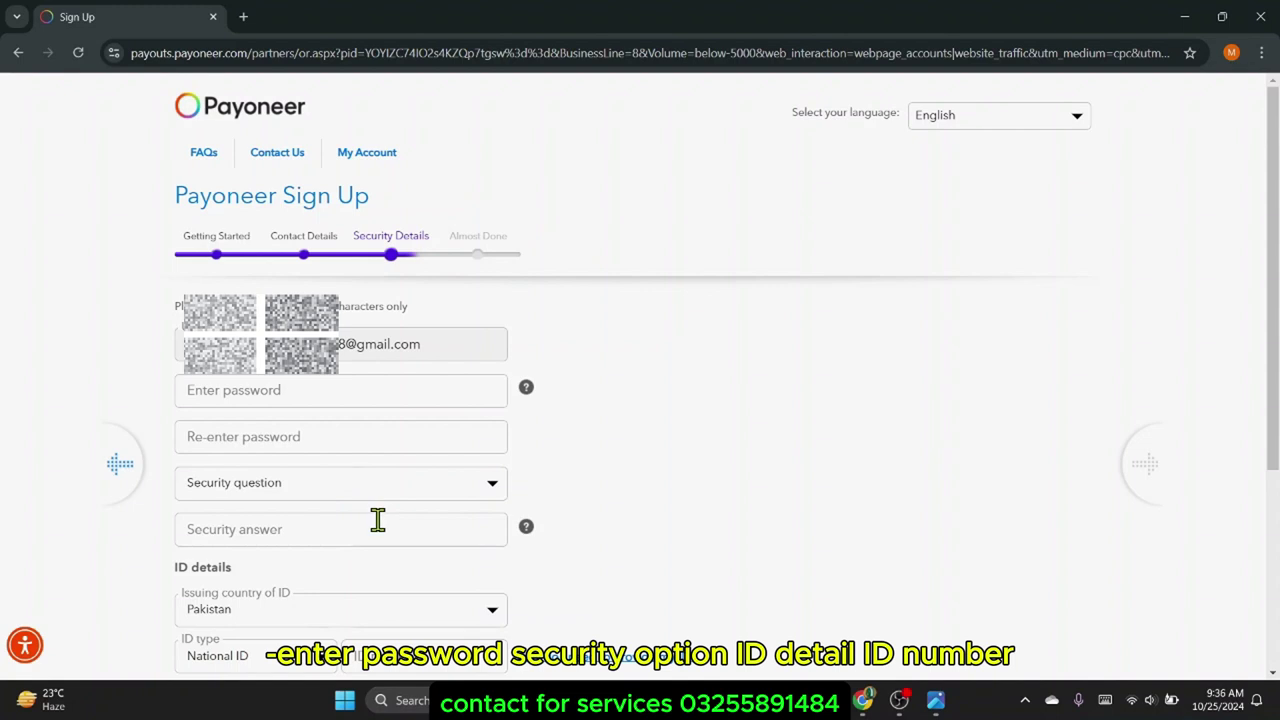
Step: Choose 'What is the name of your first teacher?' as the security question
scroll(371, 530, "down", 2)
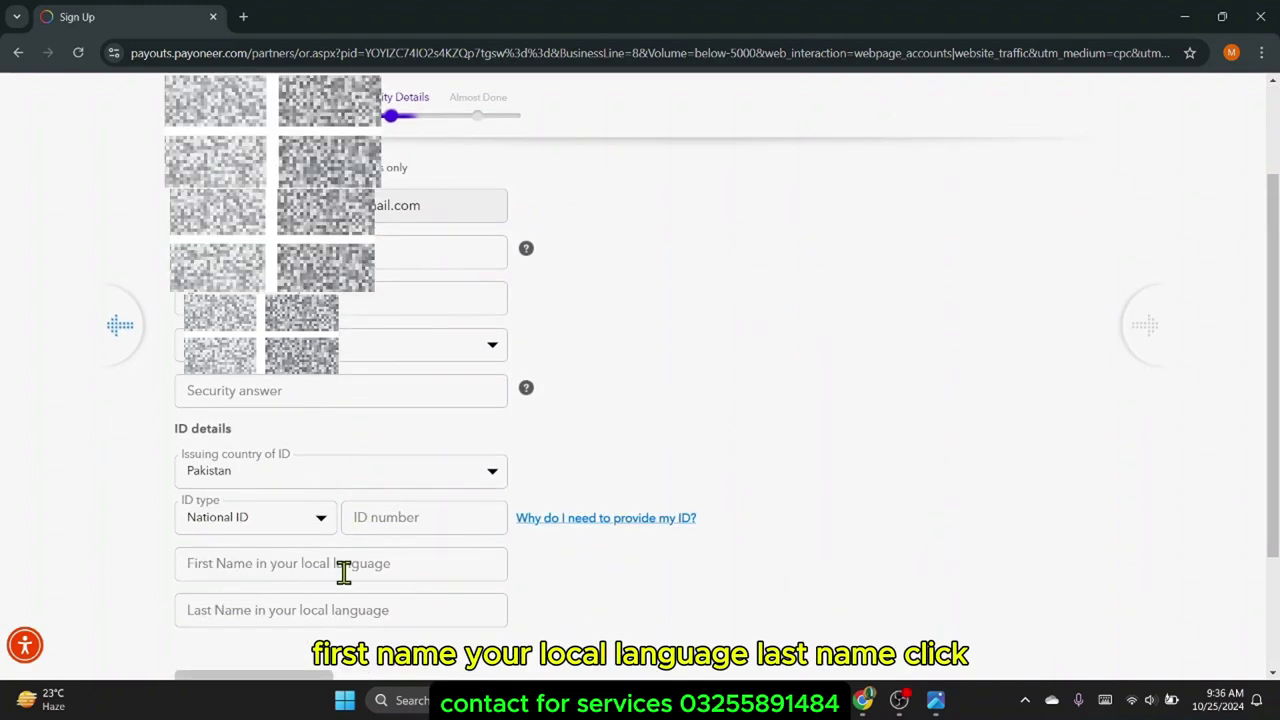
scroll(406, 605, "down", 2)
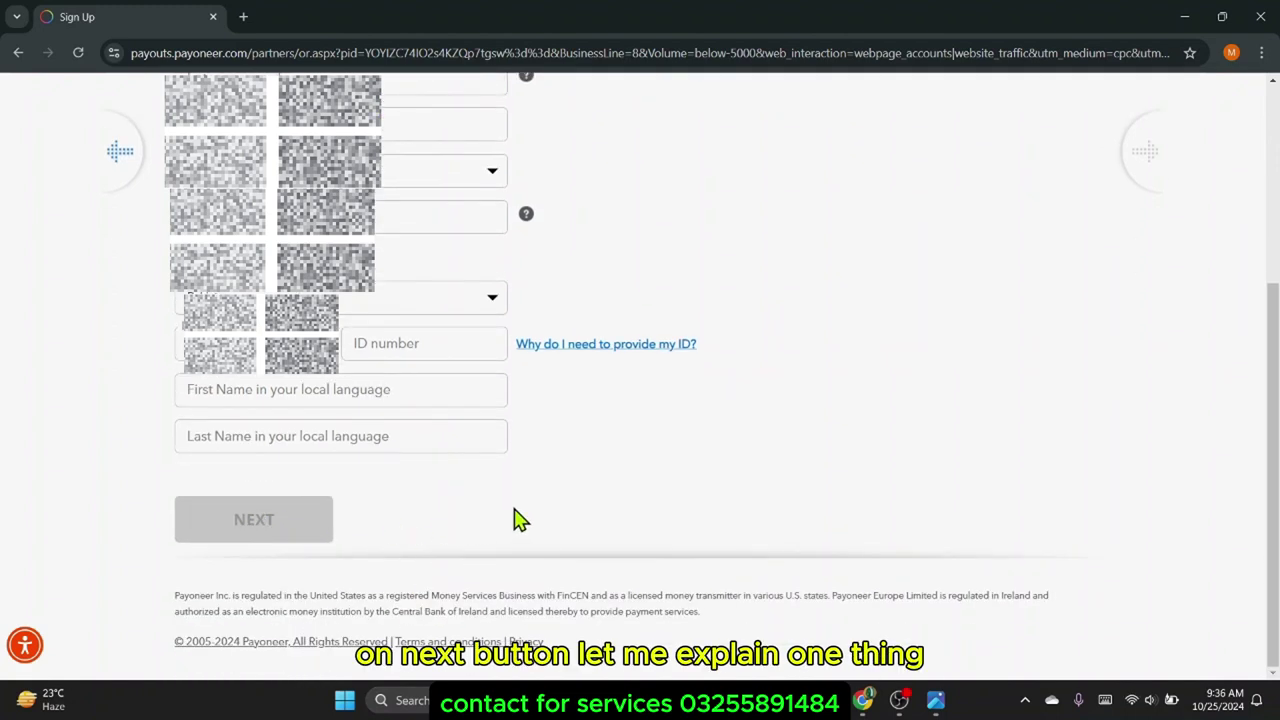
scroll(517, 520, "up", 3)
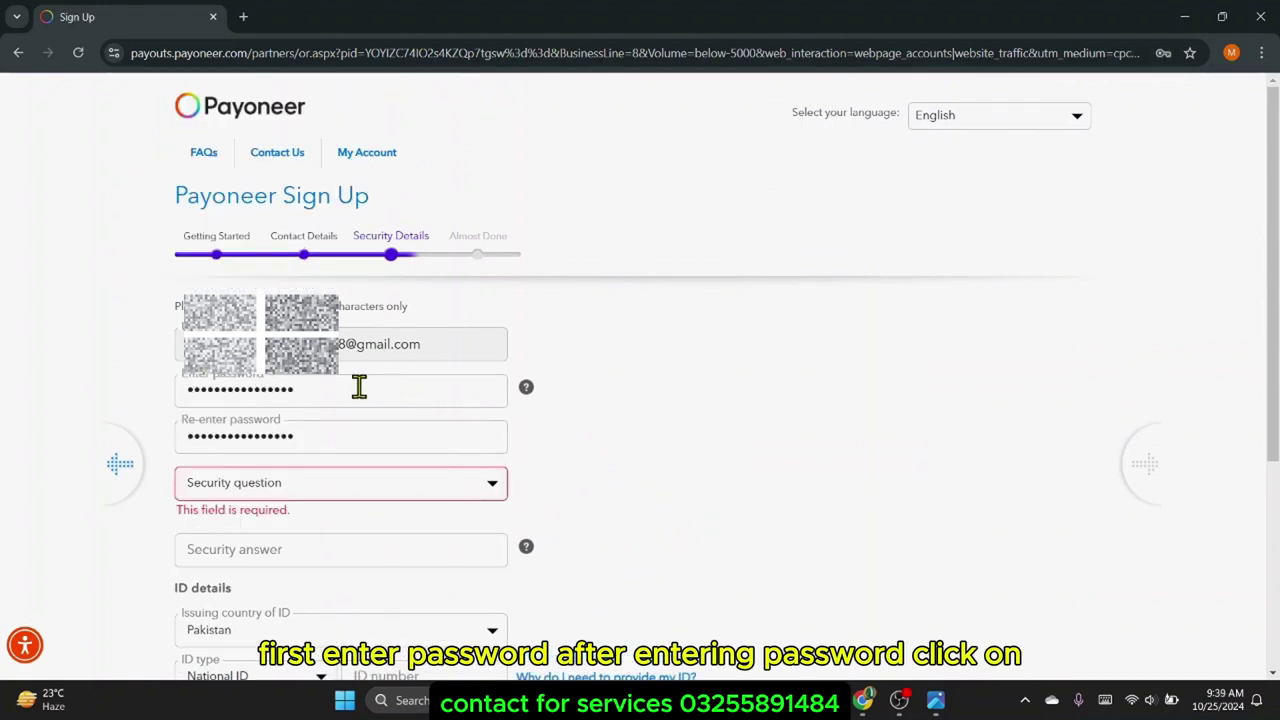
left_click(403, 493)
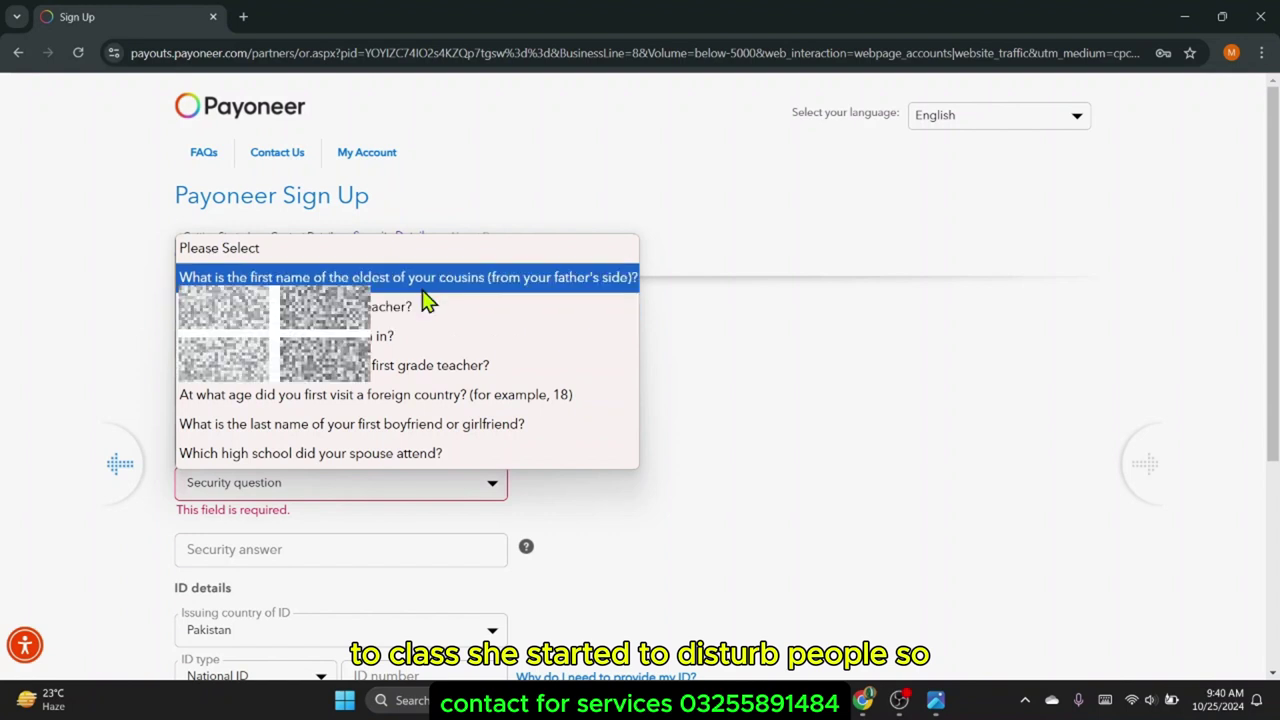
left_click(405, 308)
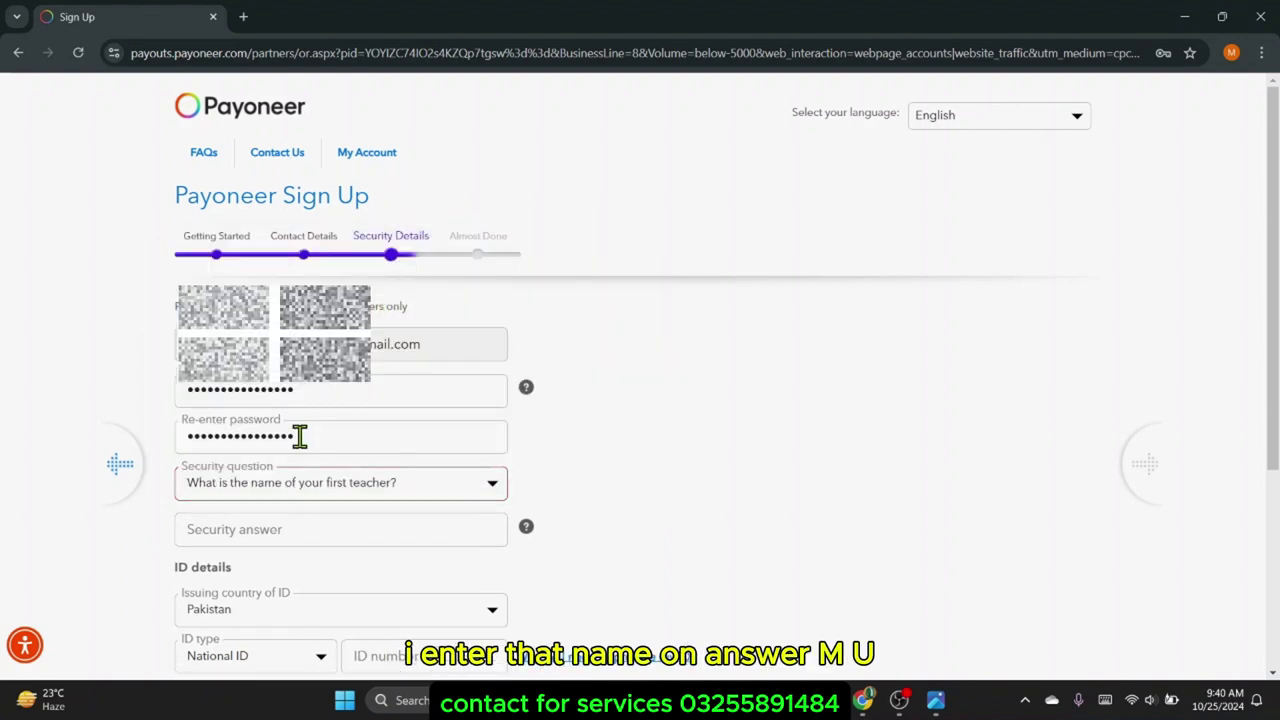
Step: Type the security answer and begin entering the national ID number
left_click(250, 528)
left_click(250, 528)
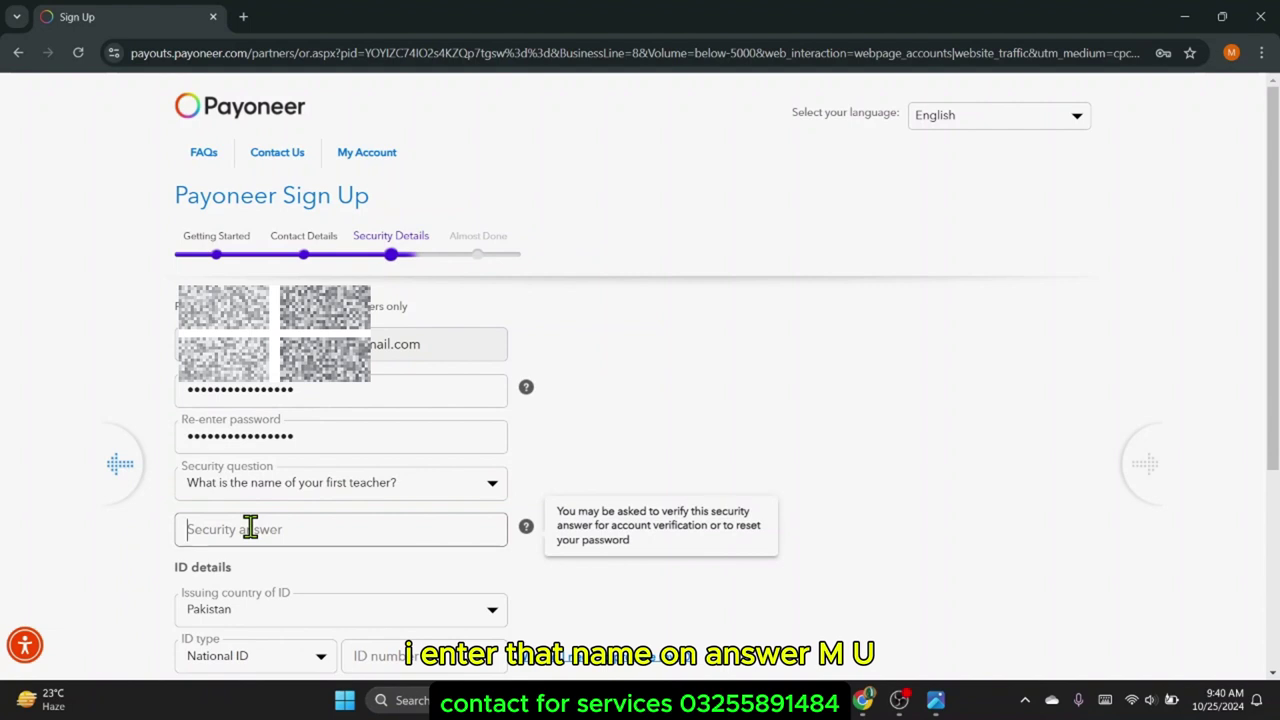
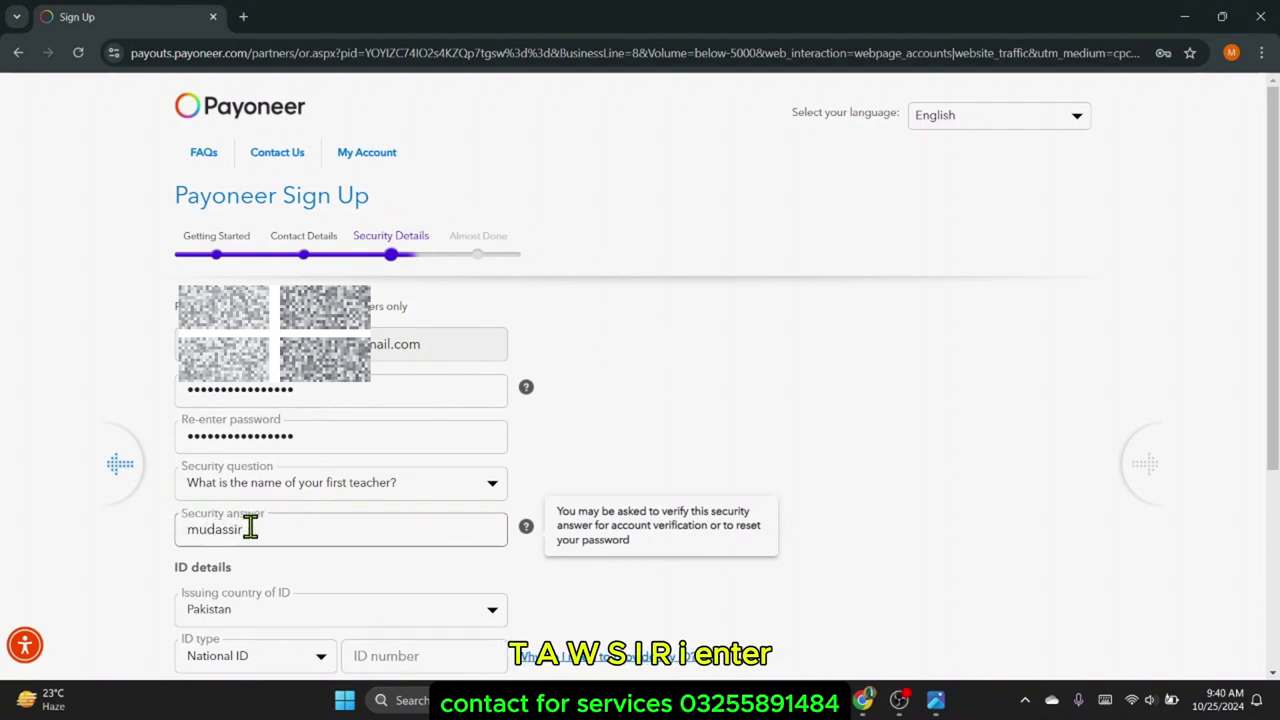
left_click(508, 567)
scroll(451, 572, "down", 3)
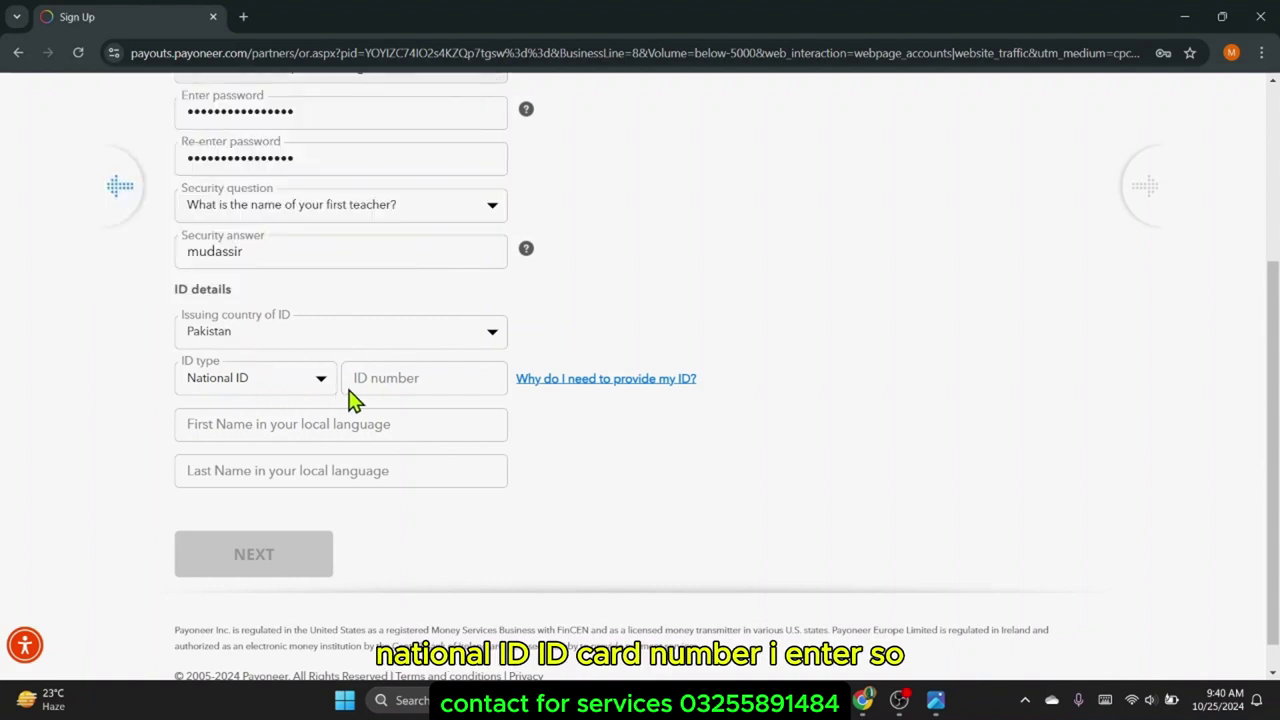
left_click(398, 381)
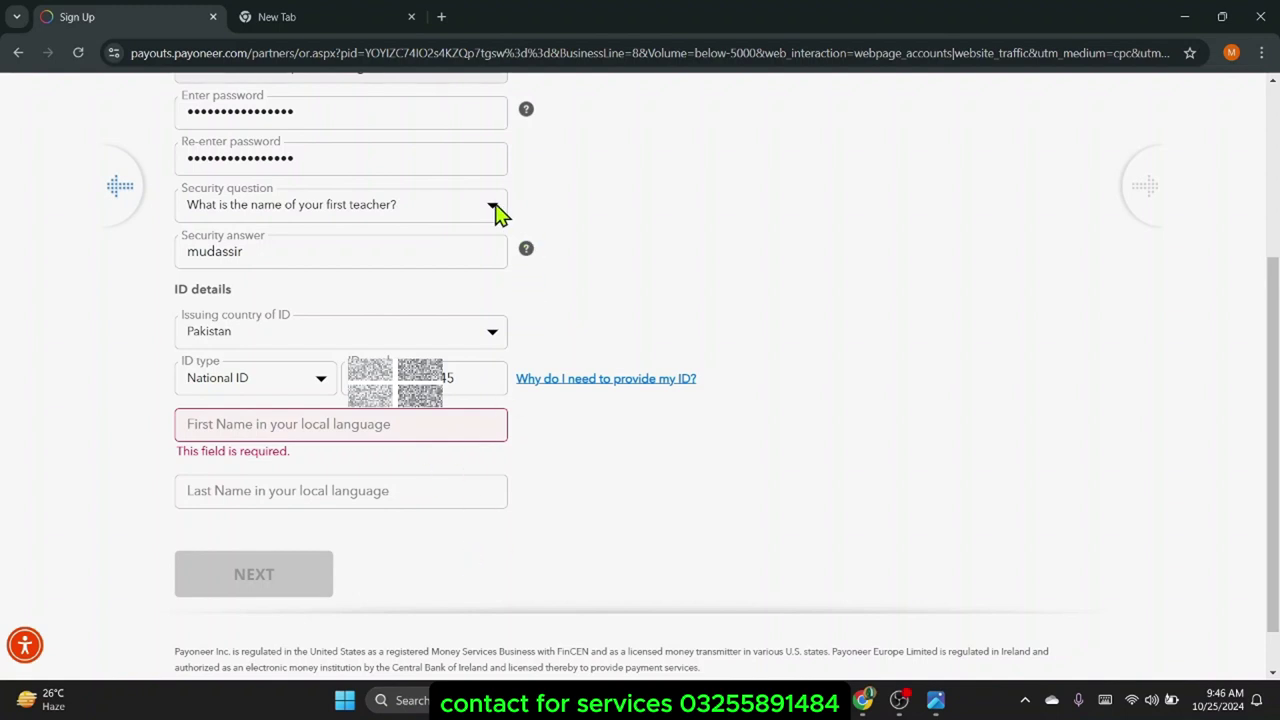
Step: Open Google Translate in a new tab, set to English → Urdu
left_click(441, 16)
left_click(285, 56)
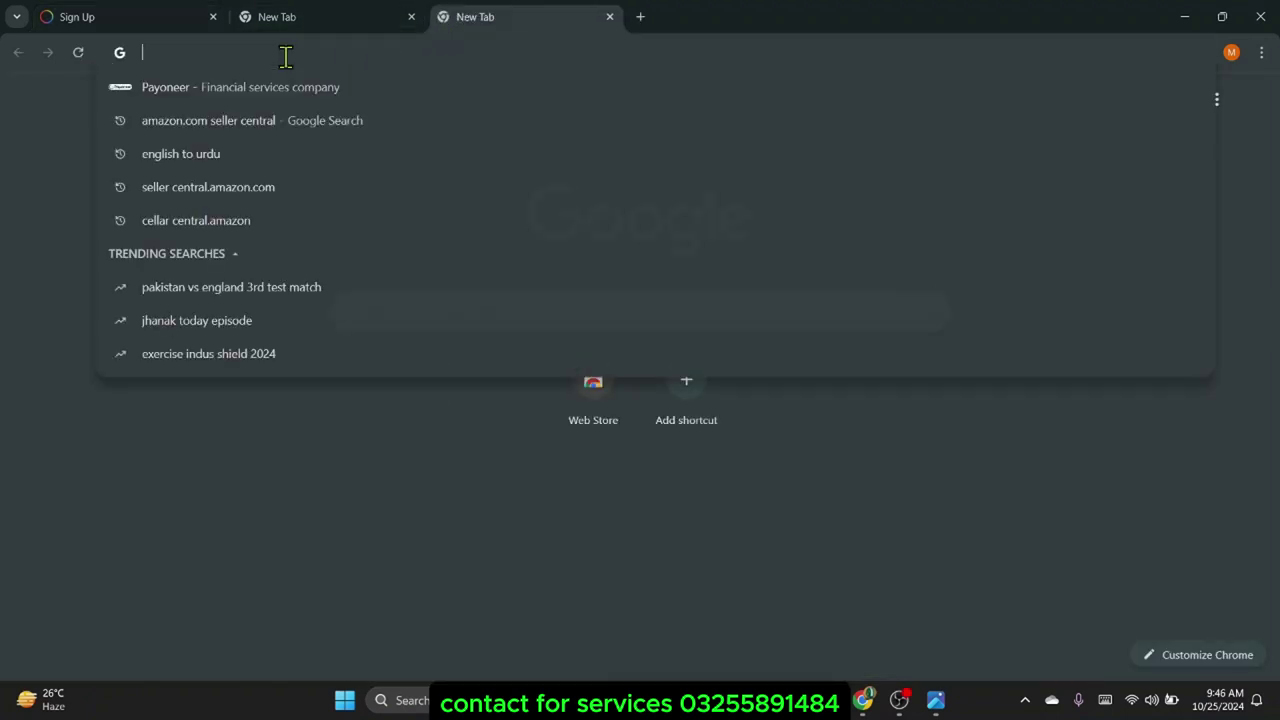
type("google")
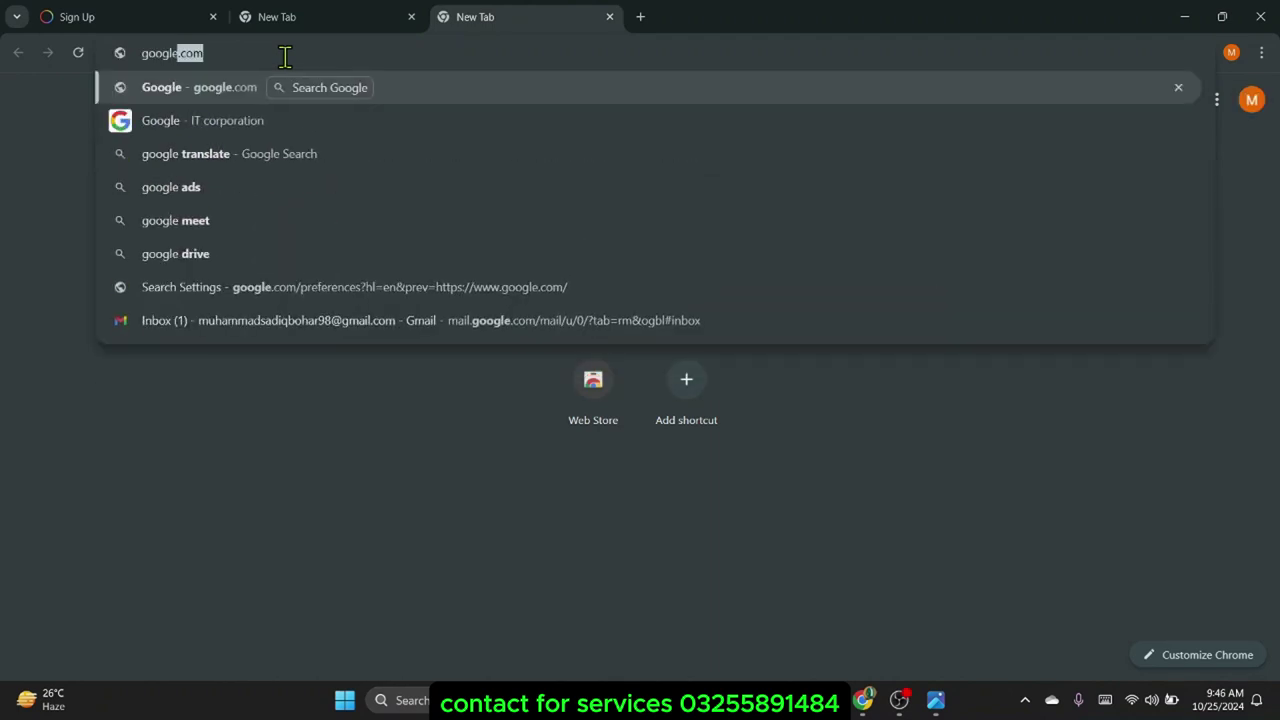
left_click(214, 153)
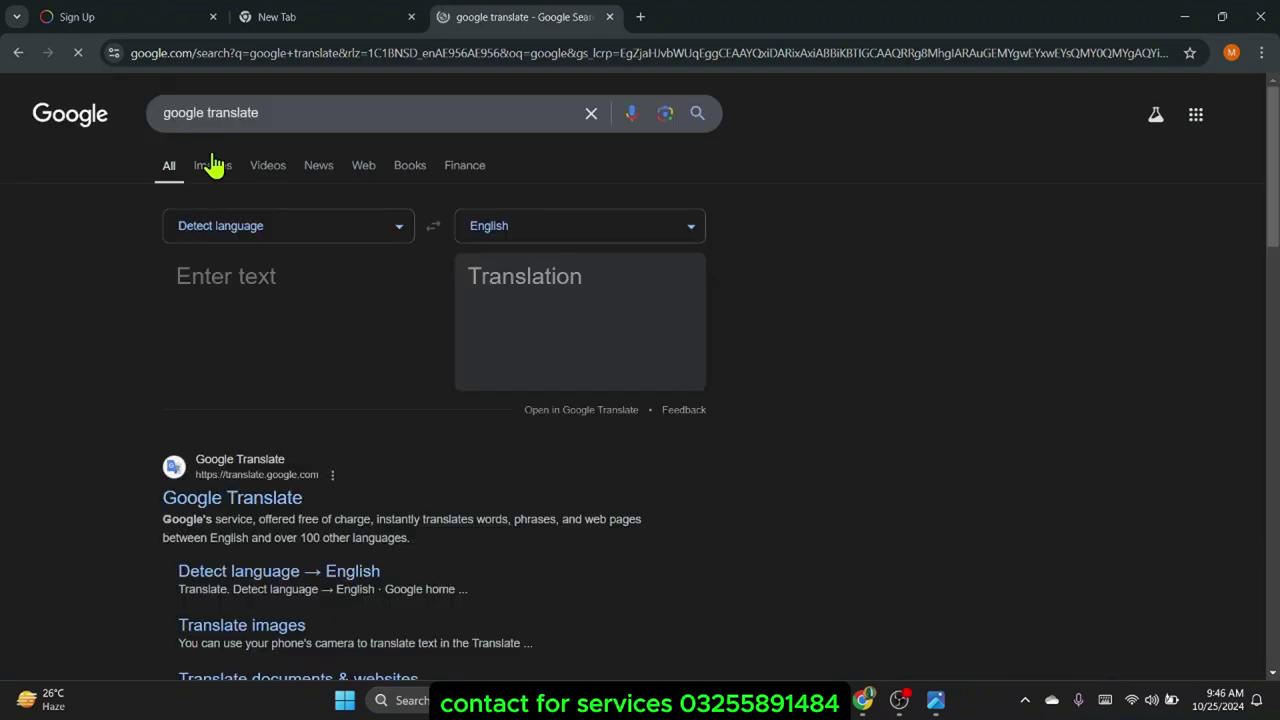
left_click(293, 237)
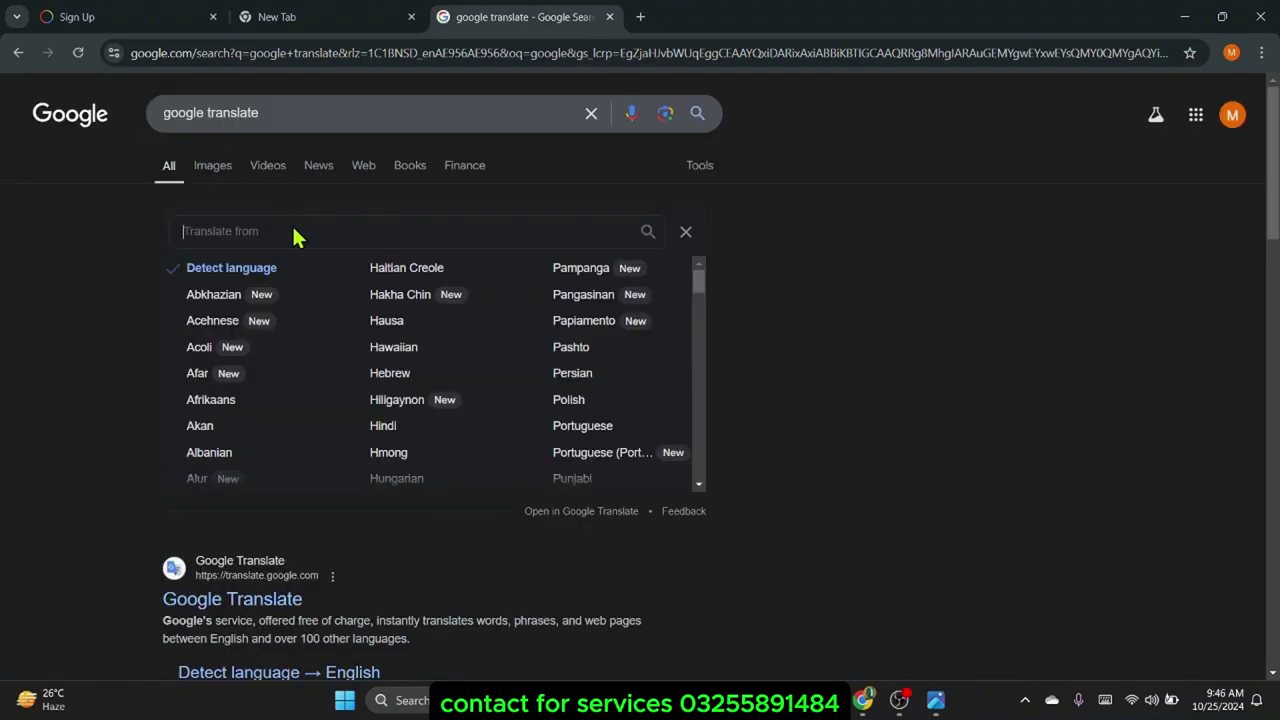
type("e")
left_click(238, 270)
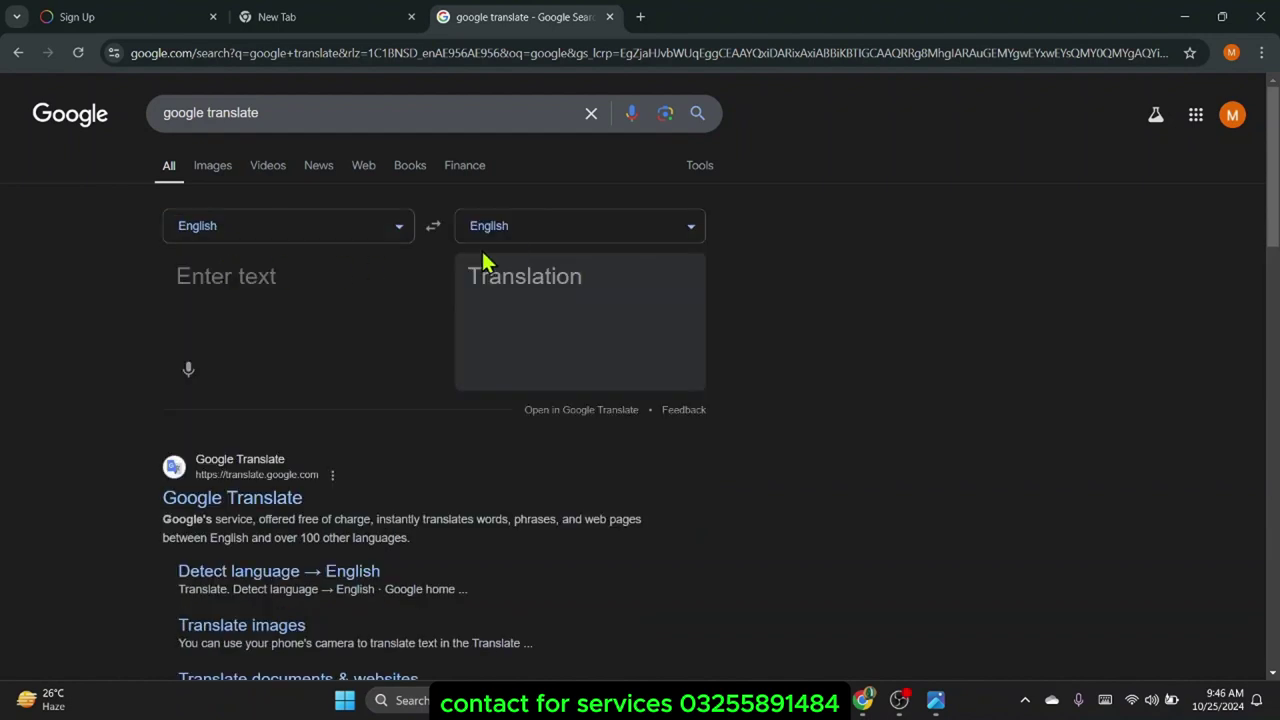
left_click(519, 229)
type("u")
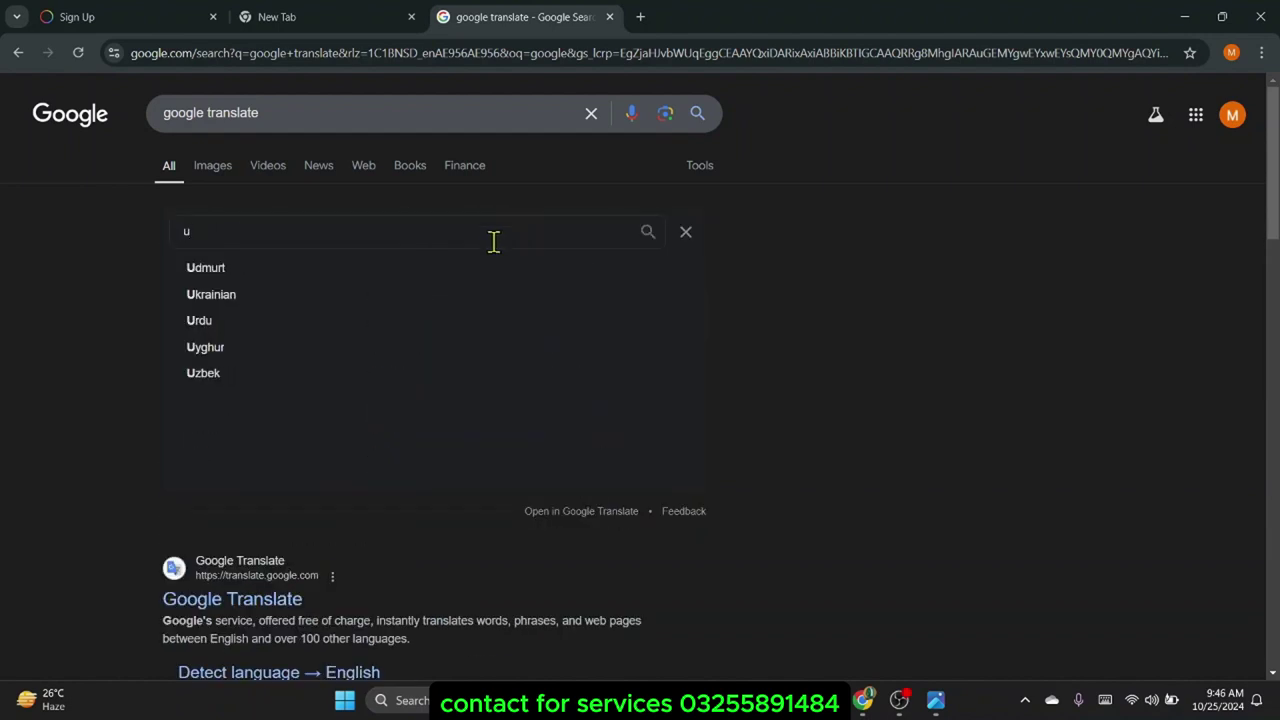
left_click(255, 320)
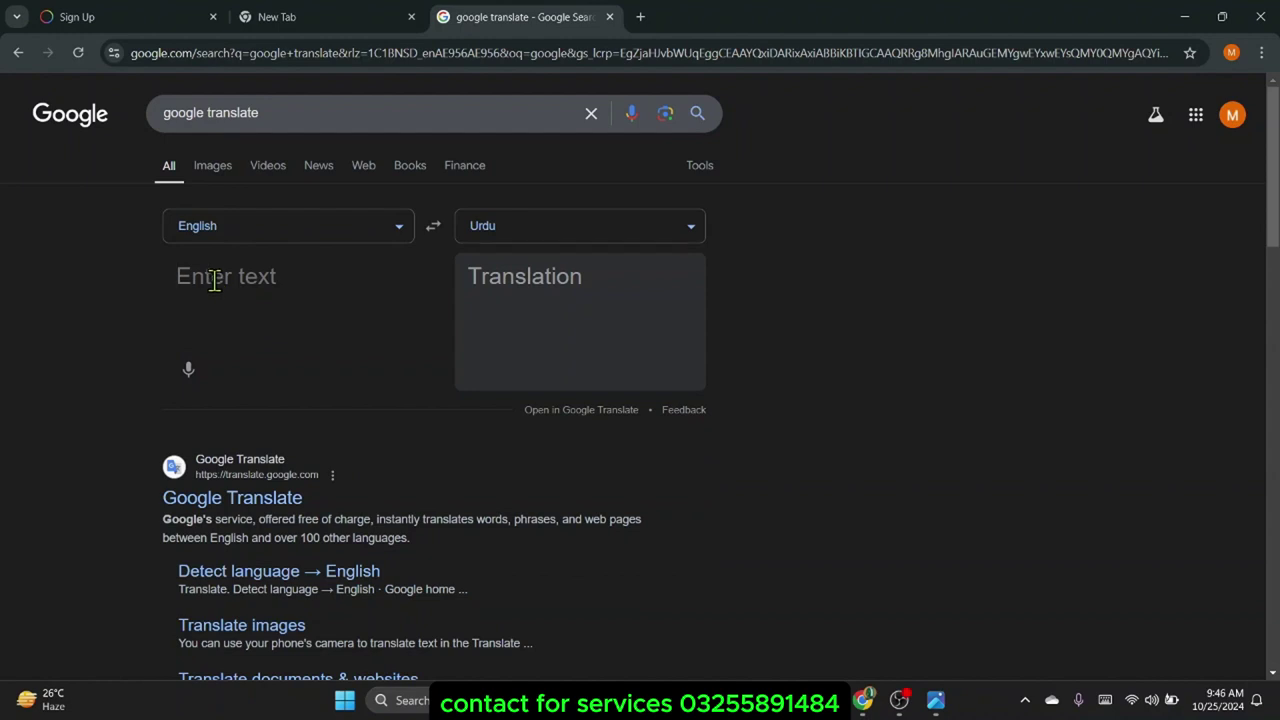
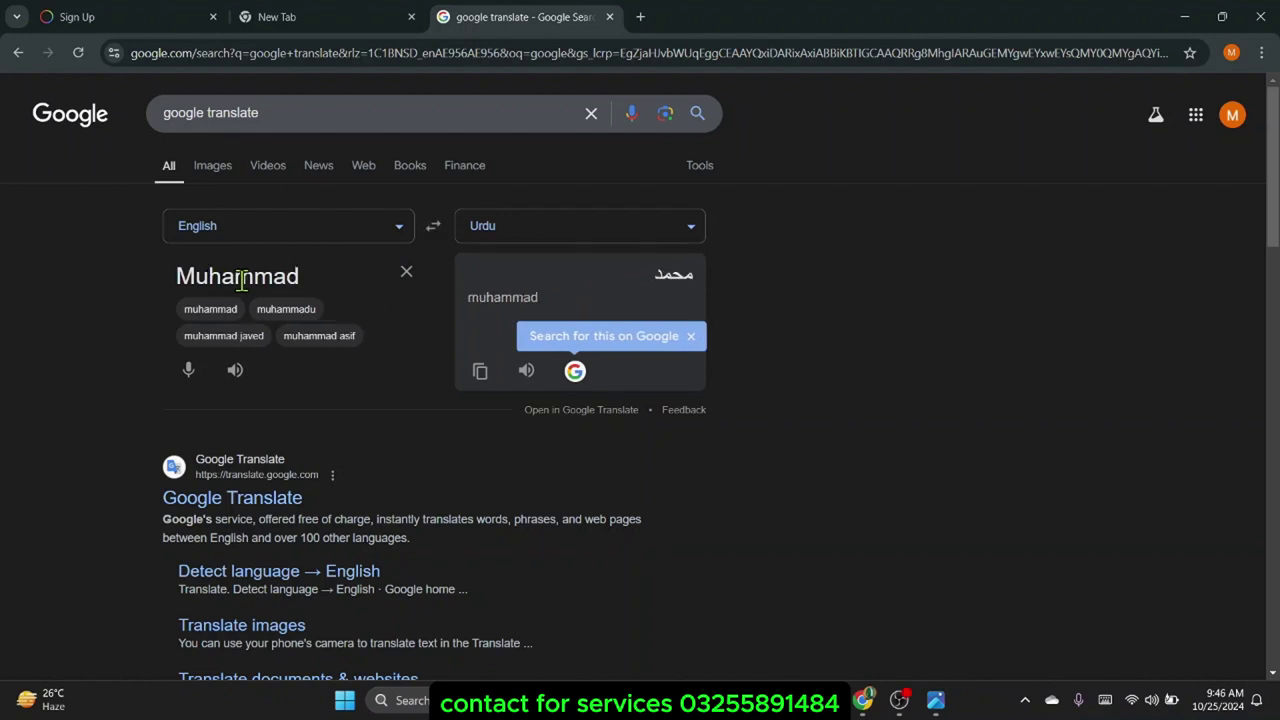
Step: Translate the first name into Urdu and paste it into the local-language first name field
left_click(480, 373)
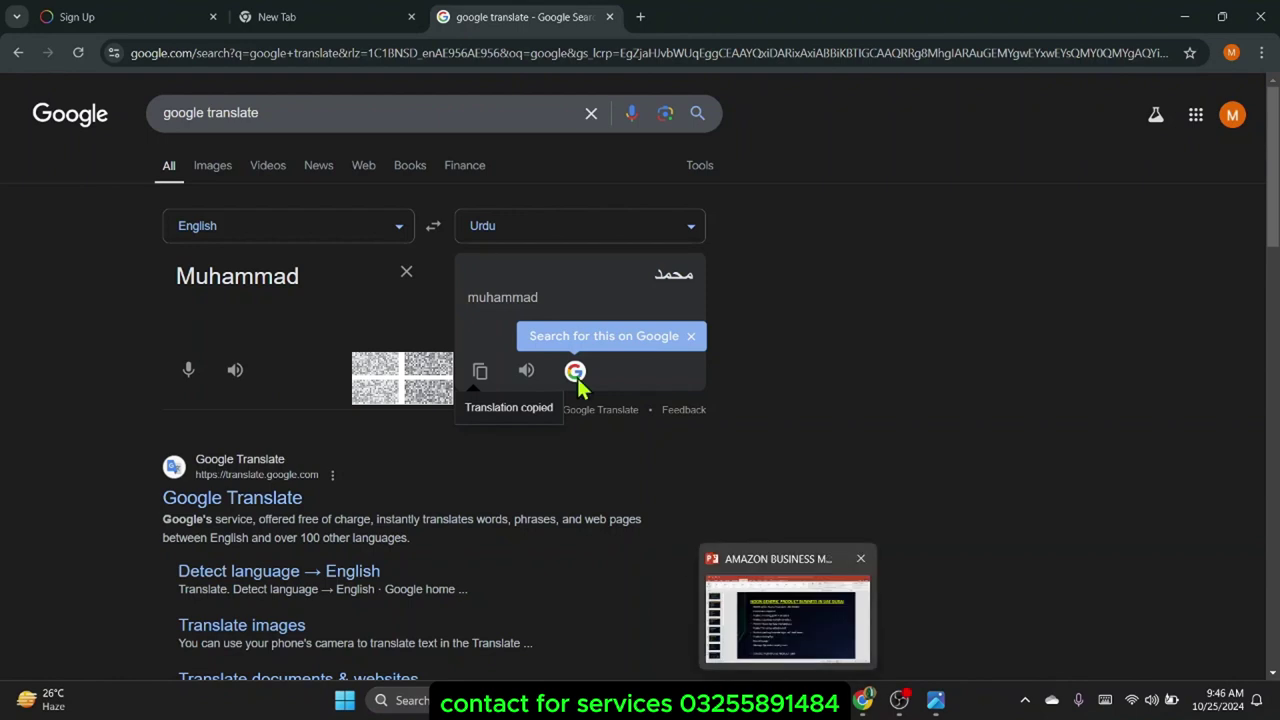
left_click(85, 17)
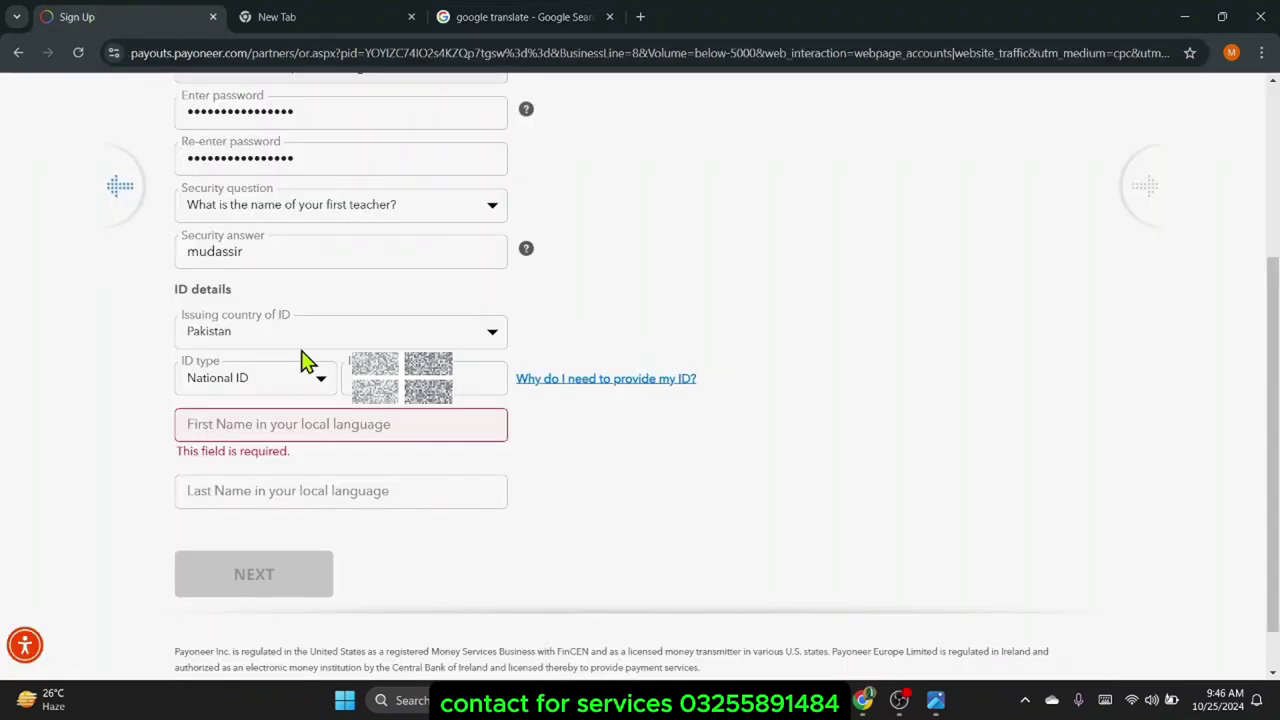
right_click(222, 430)
left_click(270, 195)
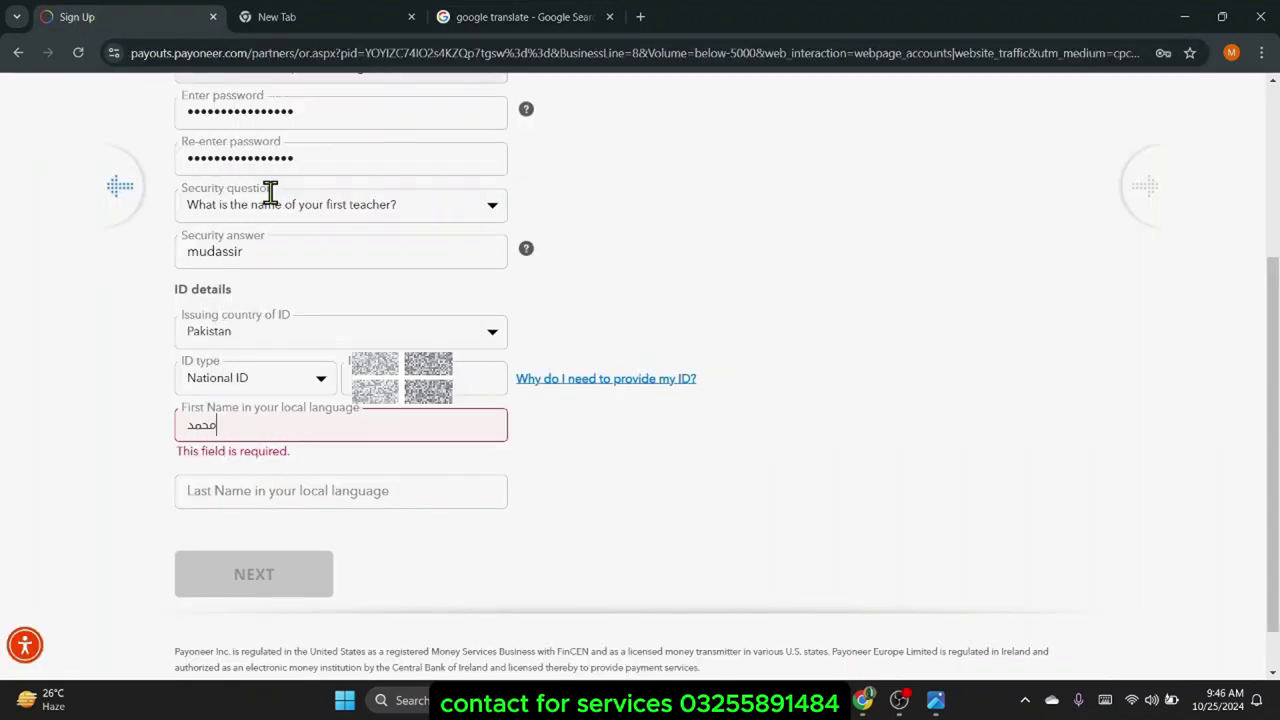
left_click(233, 490)
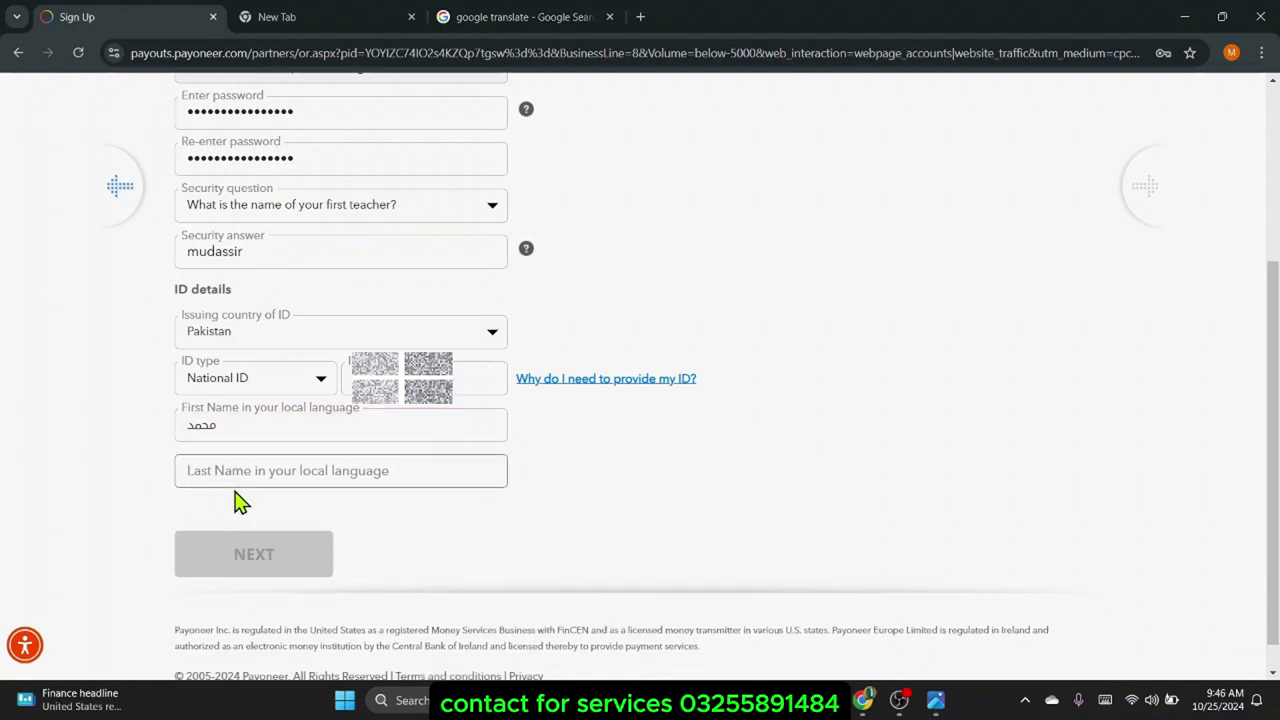
left_click(519, 20)
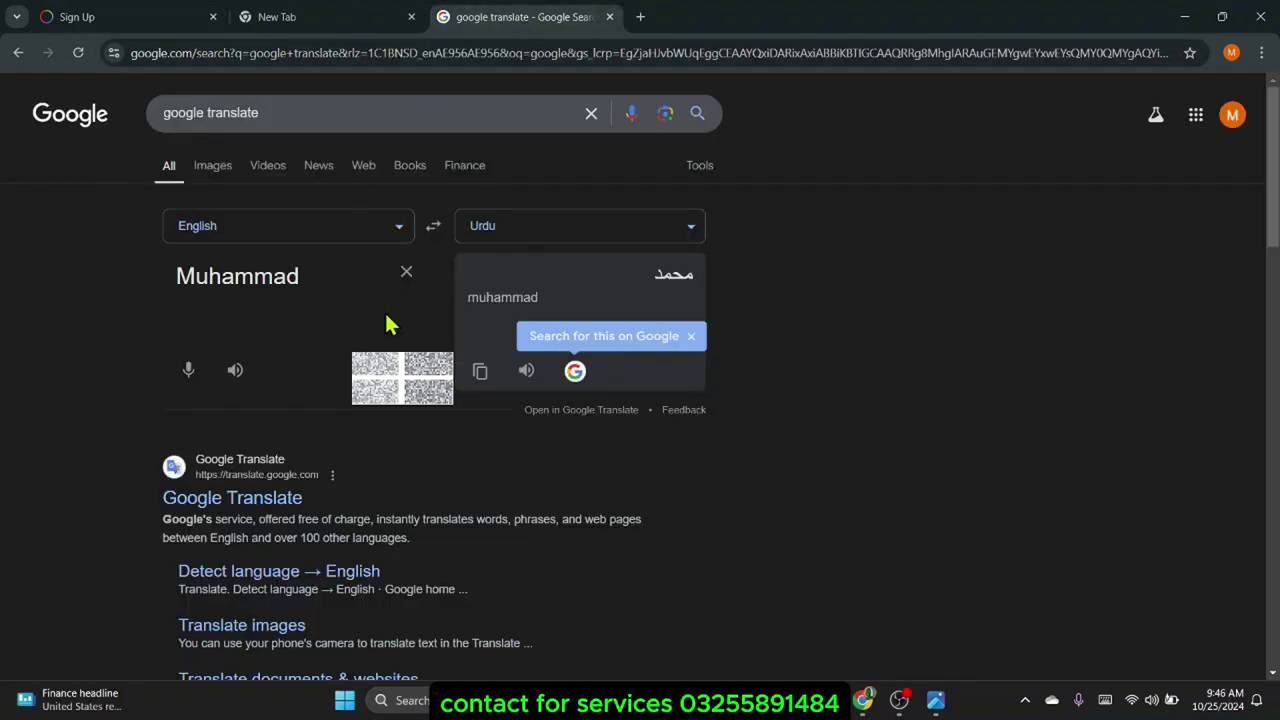
Step: Replace the translator input with the last name and copy its Urdu translation
left_click(406, 273)
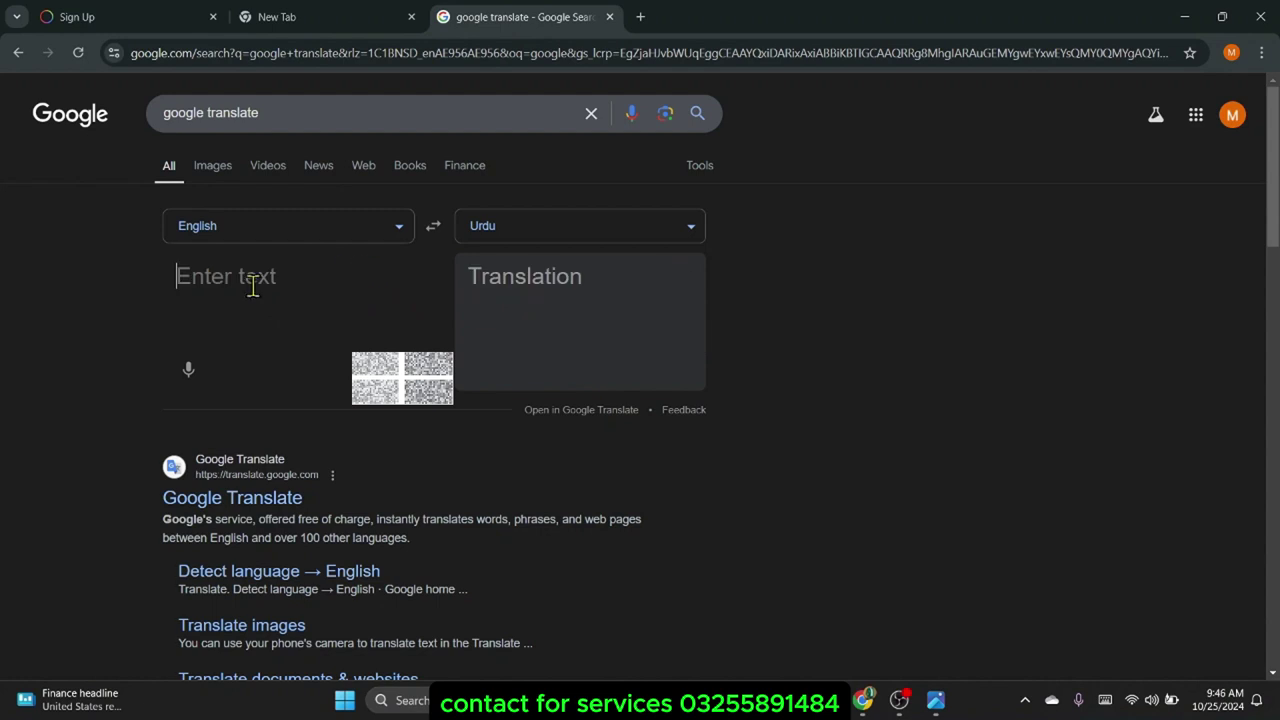
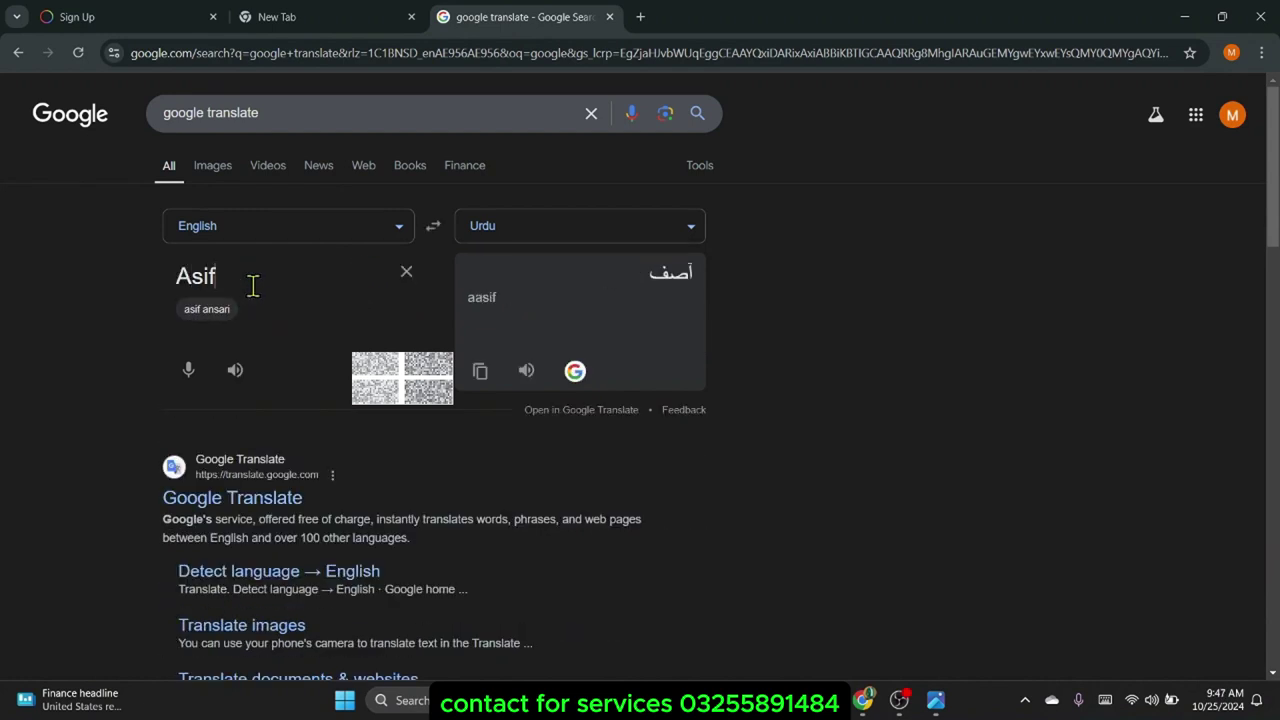
left_click(480, 372)
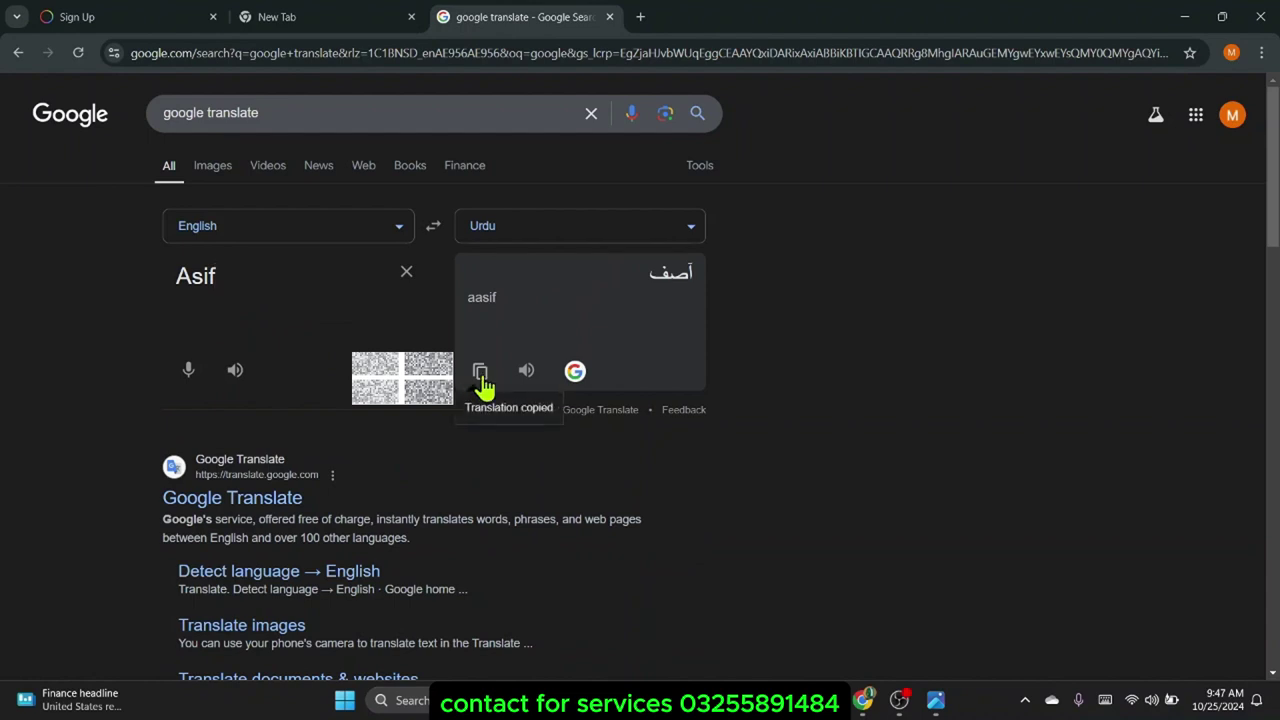
left_click(172, 18)
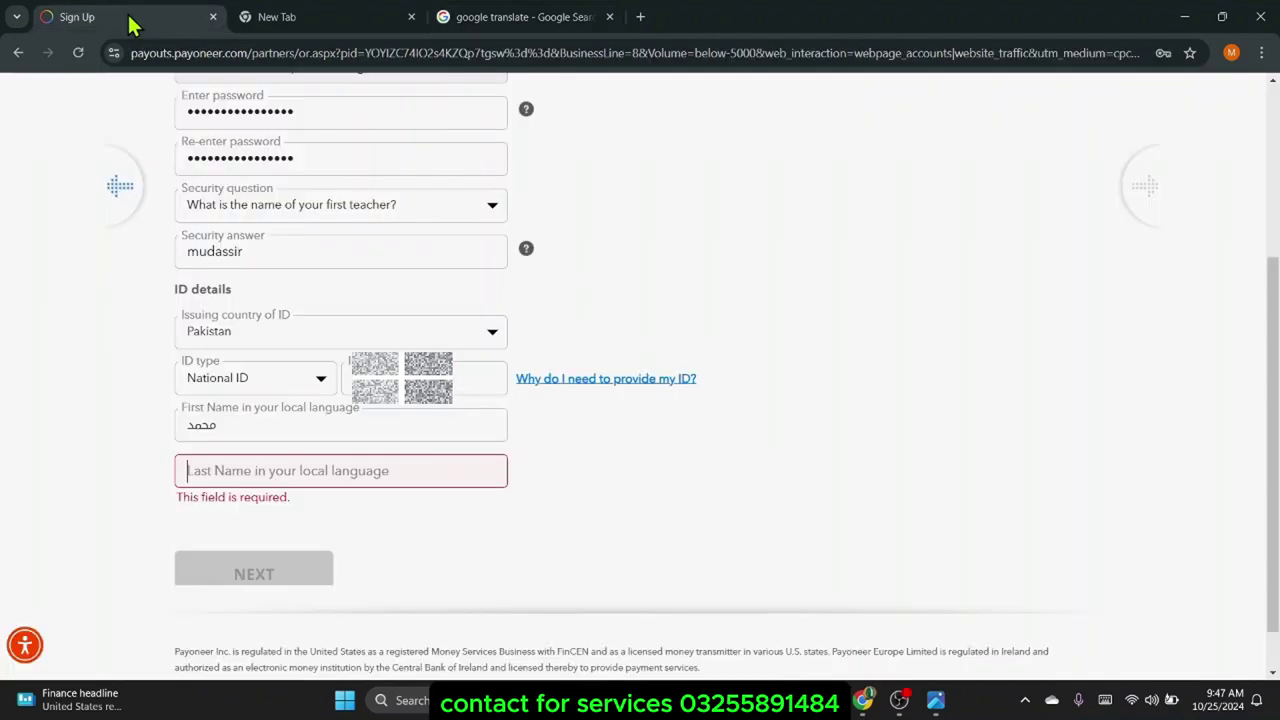
Step: Paste the Urdu last name into the local-language field and submit Security Details
right_click(233, 470)
left_click(275, 246)
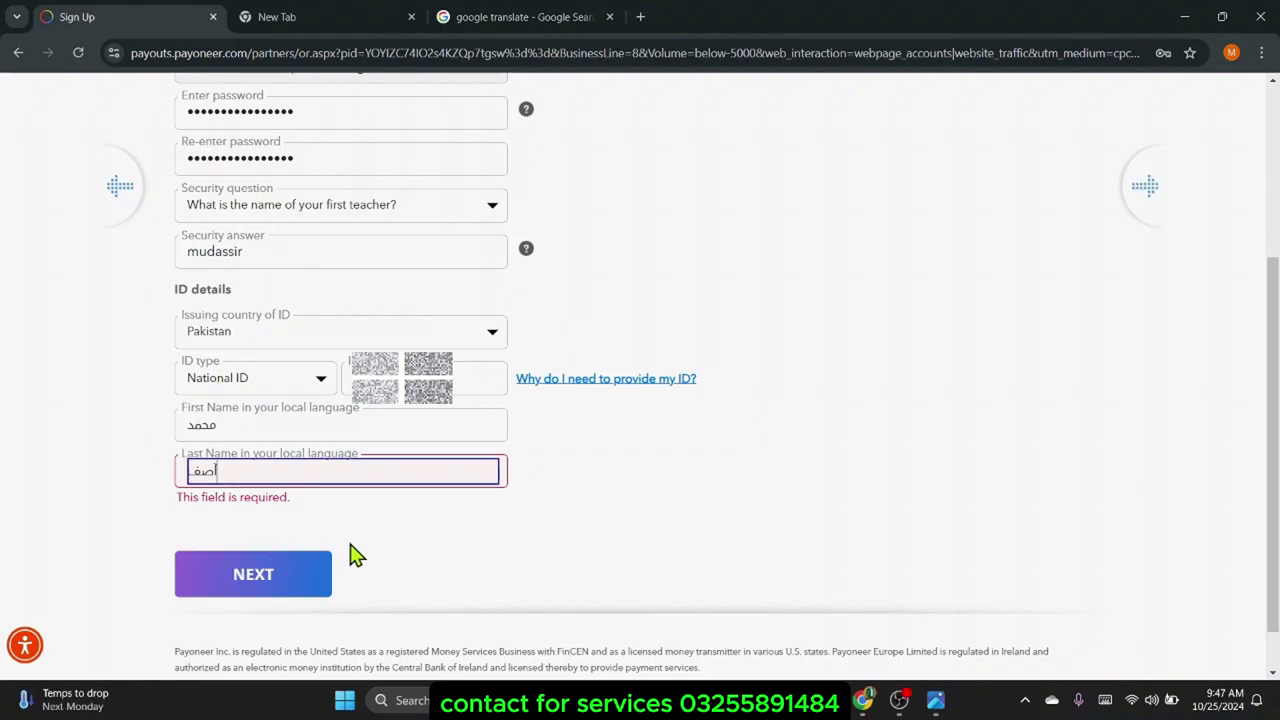
left_click(250, 586)
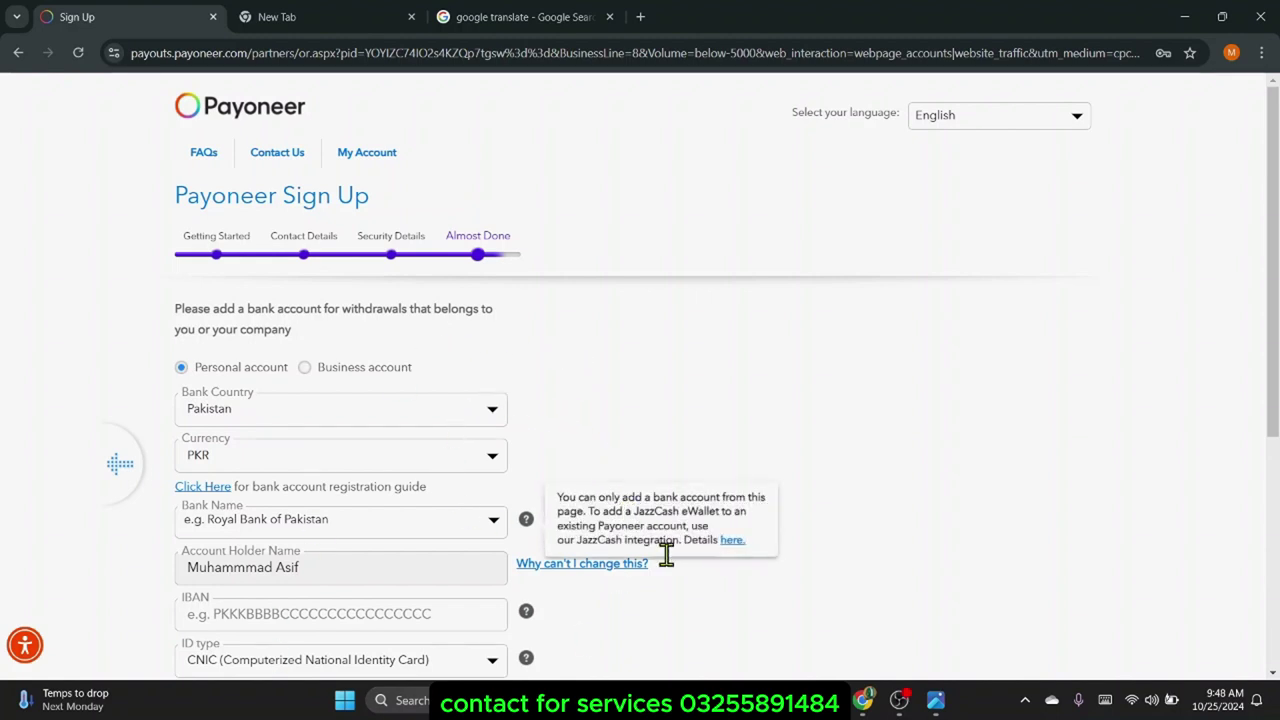
Step: Review the account holder name on the bank form and set the ID type to CNIC
scroll(662, 622, "down", 2)
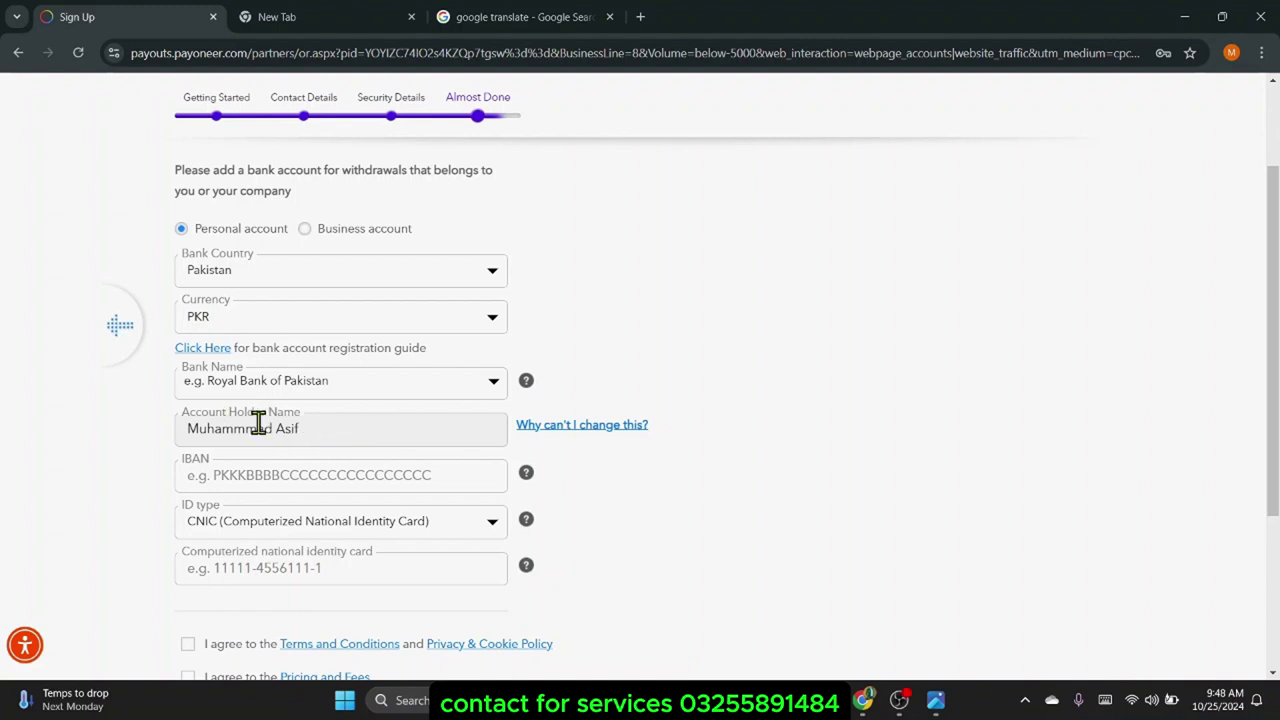
double_click(286, 429)
triple_click(304, 436)
left_click(313, 440)
left_click(338, 522)
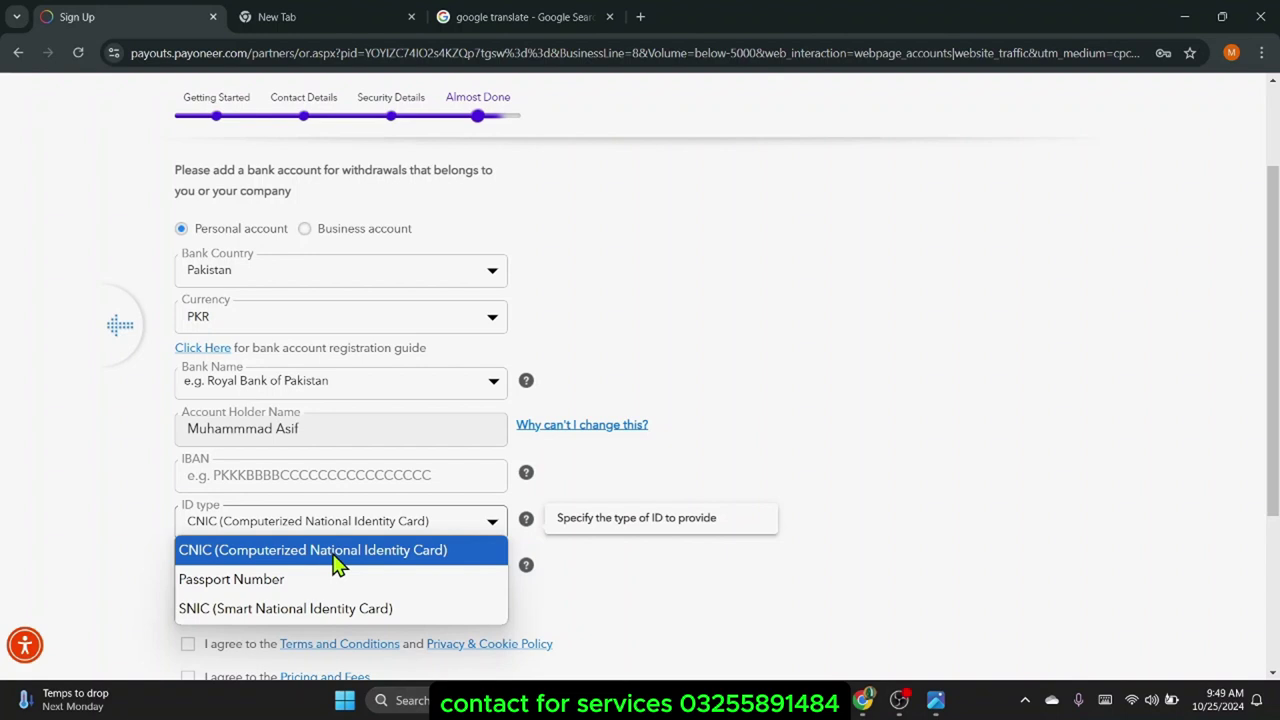
left_click(337, 562)
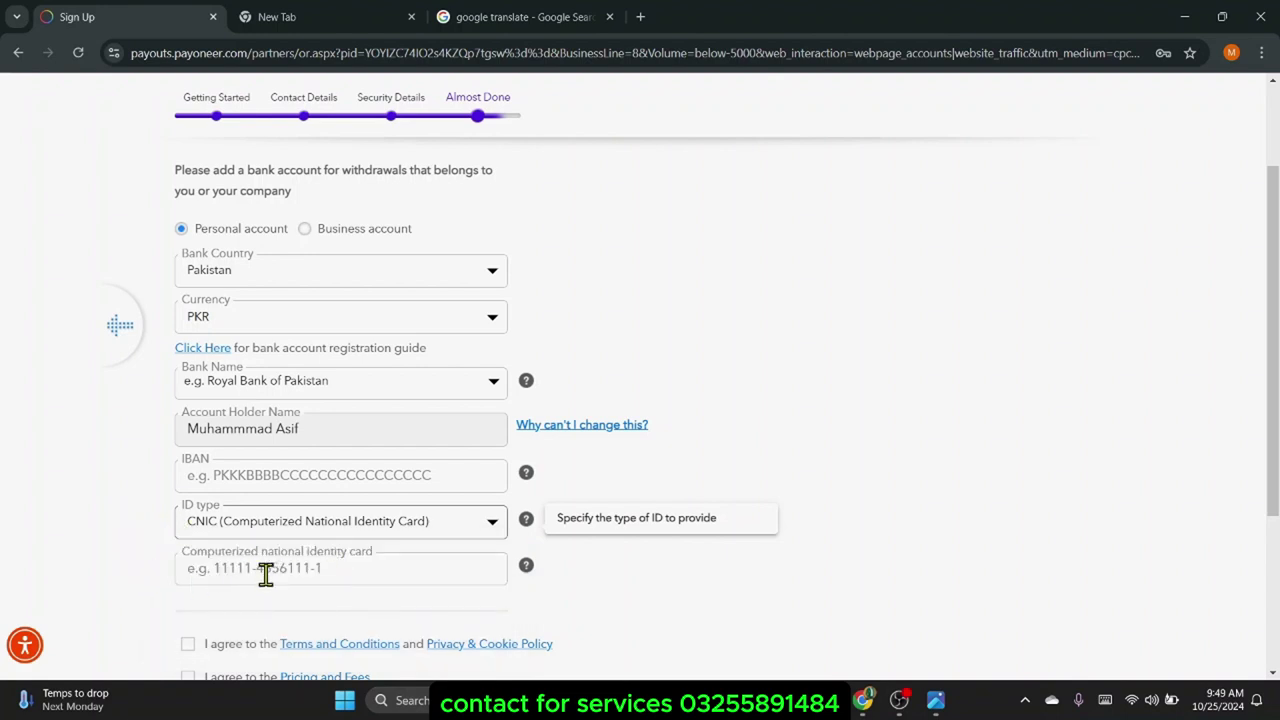
scroll(258, 574, "down", 3)
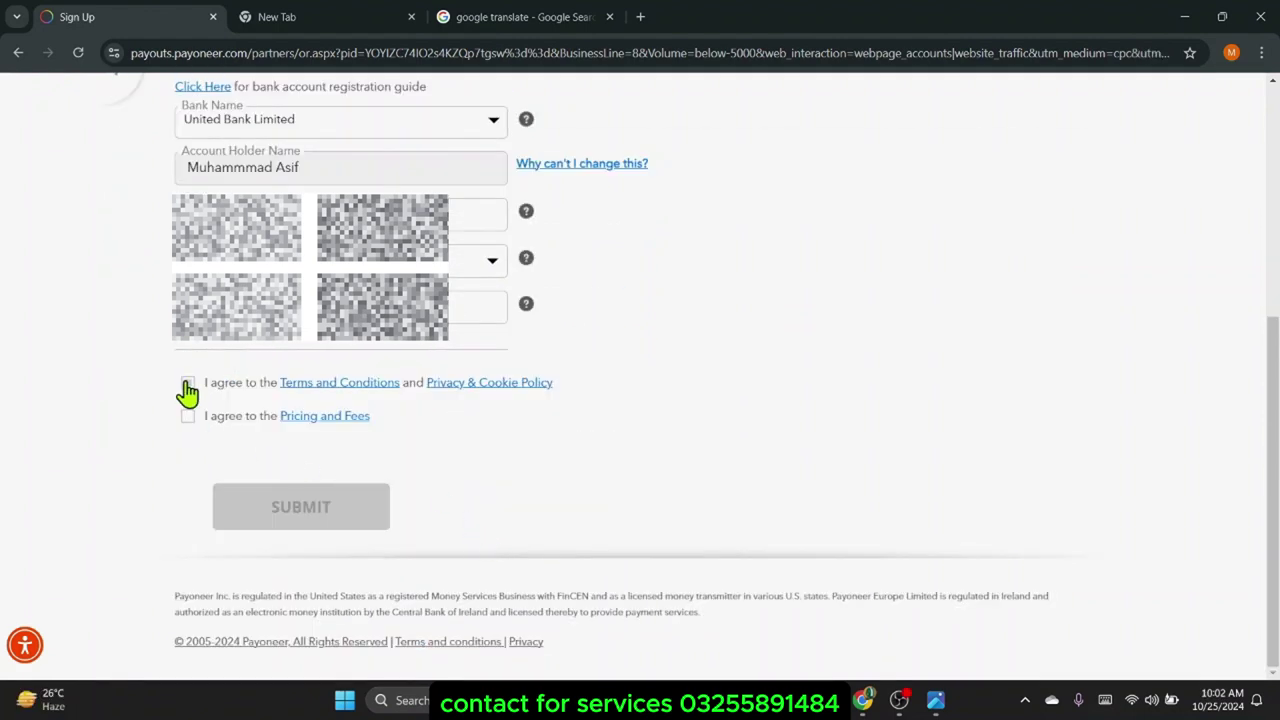
Step: Agree to the Terms and Conditions and Pricing and Fees, then submit the application
left_click(187, 383)
left_click(189, 418)
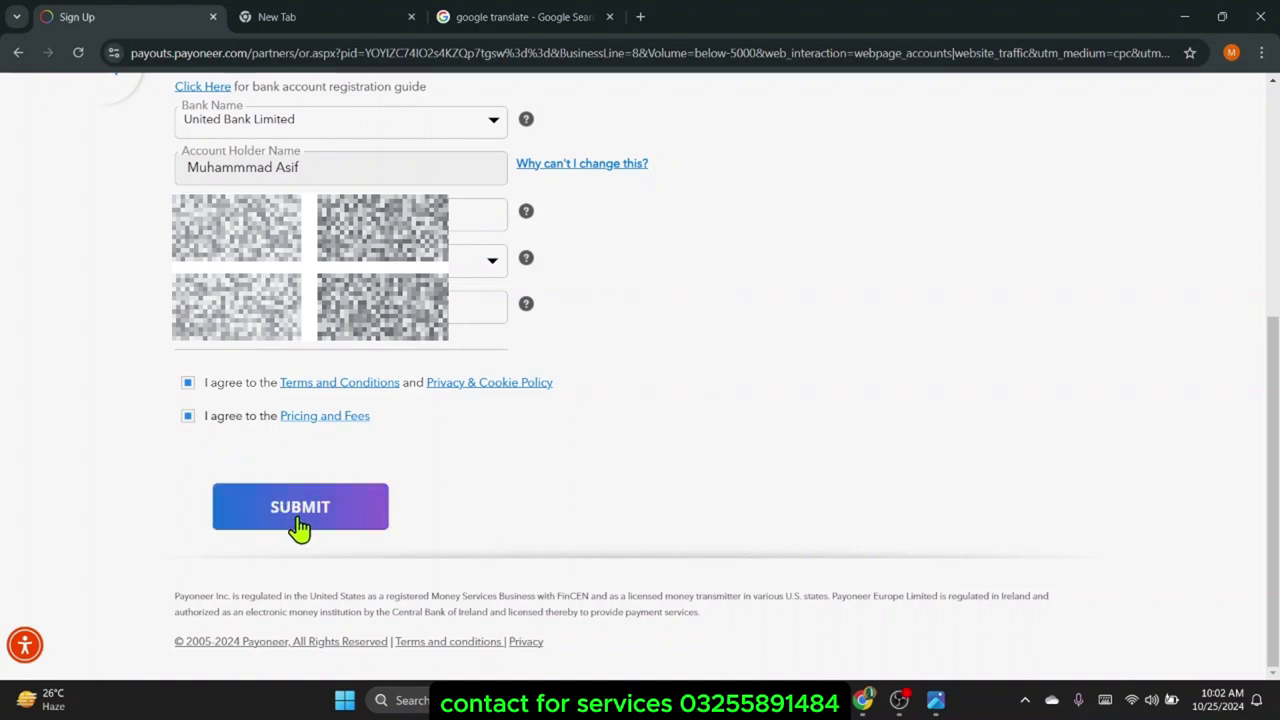
left_click(300, 528)
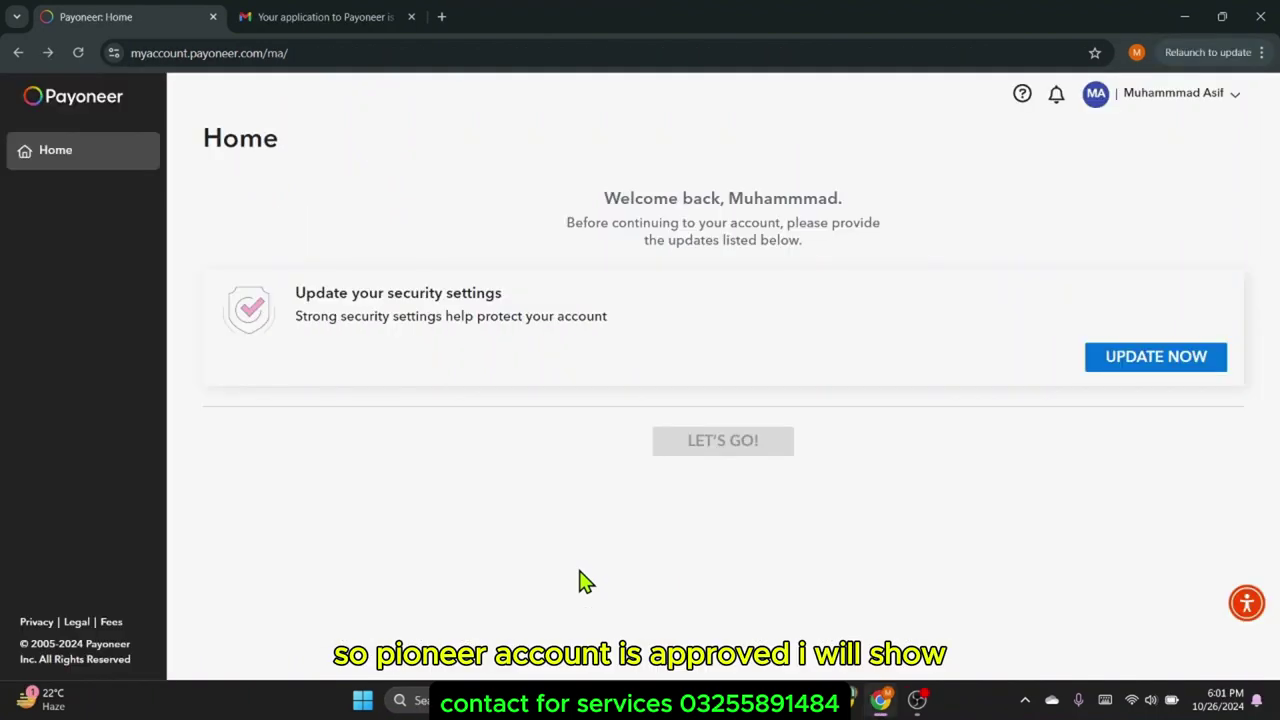
Step: Switch to the Gmail tab showing 'Your application to Payoneer is approved!'
left_click(337, 24)
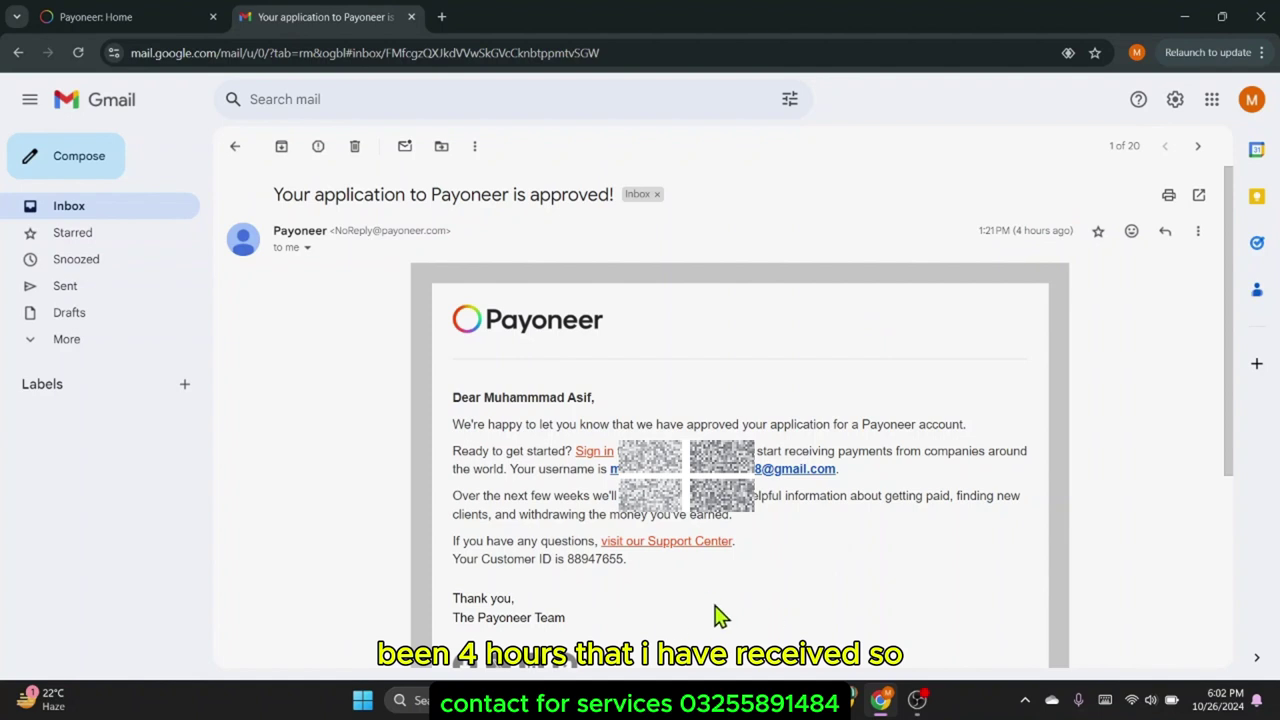
Step: Leave Gmail and return to the Payoneer: Home tab
left_click(129, 20)
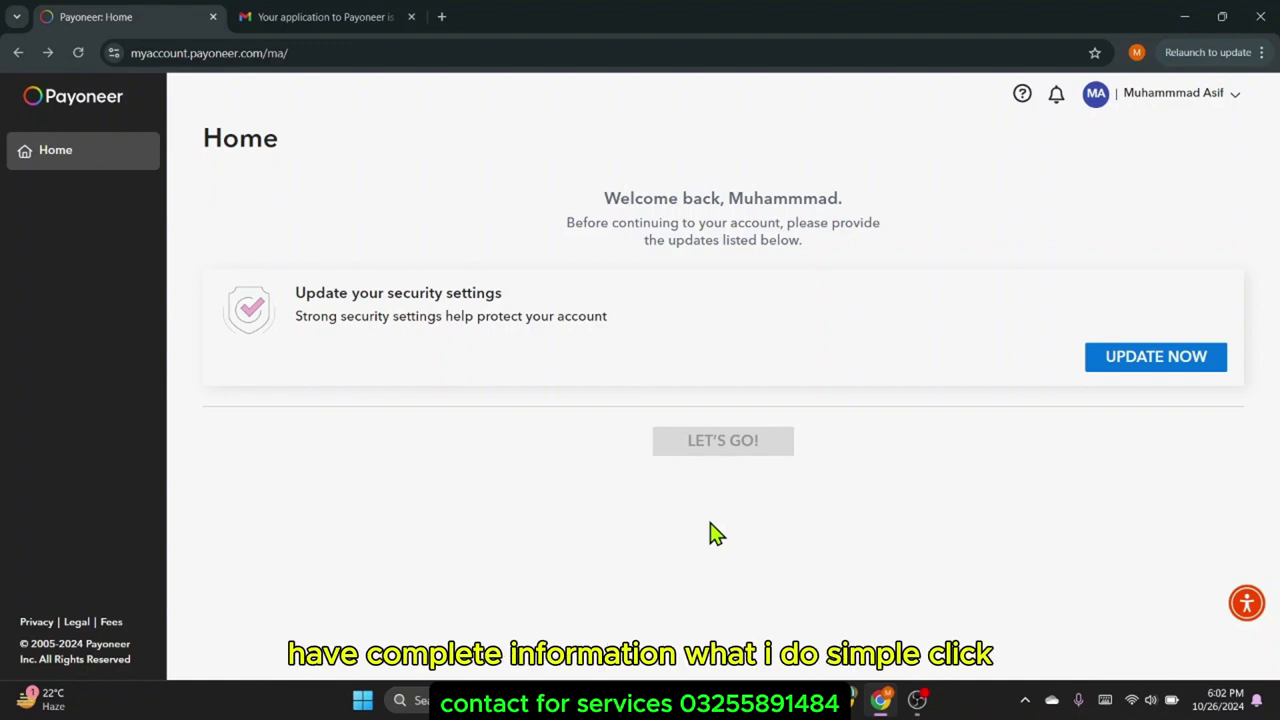
Step: Answer security question 1 and set question 2 to the favorite high school teacher question with an answer
left_click(1141, 372)
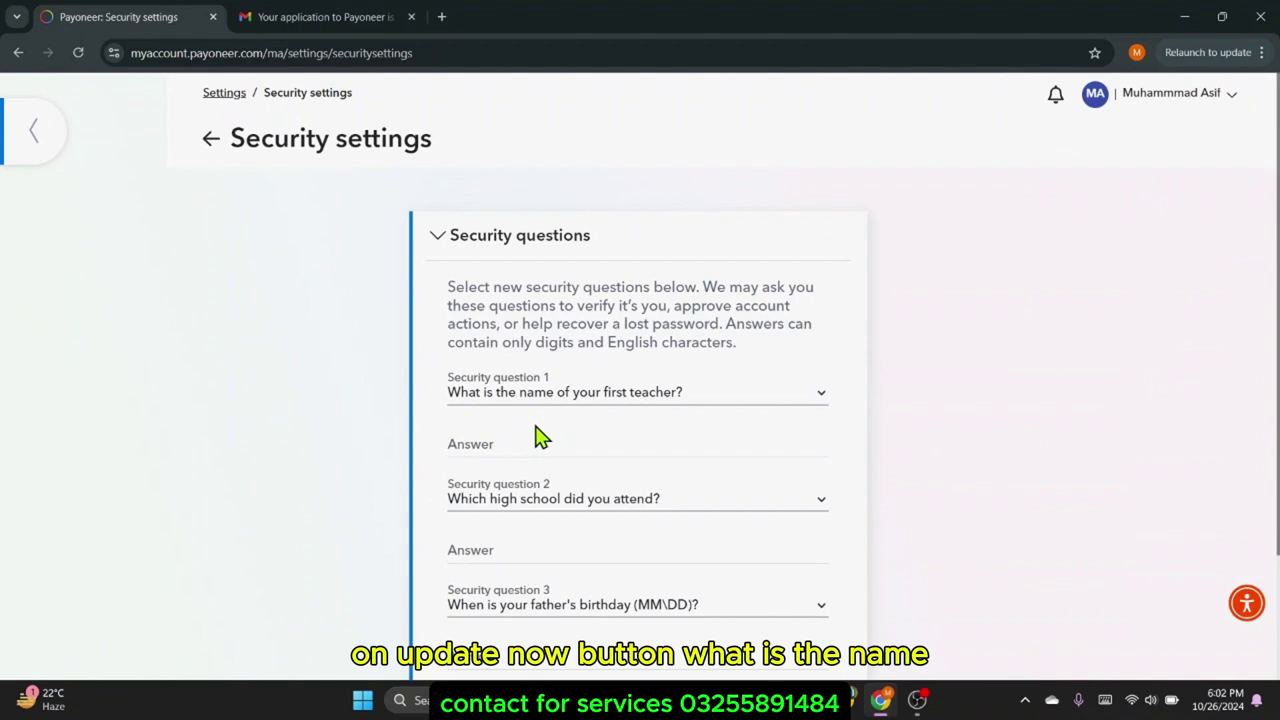
left_click(488, 446)
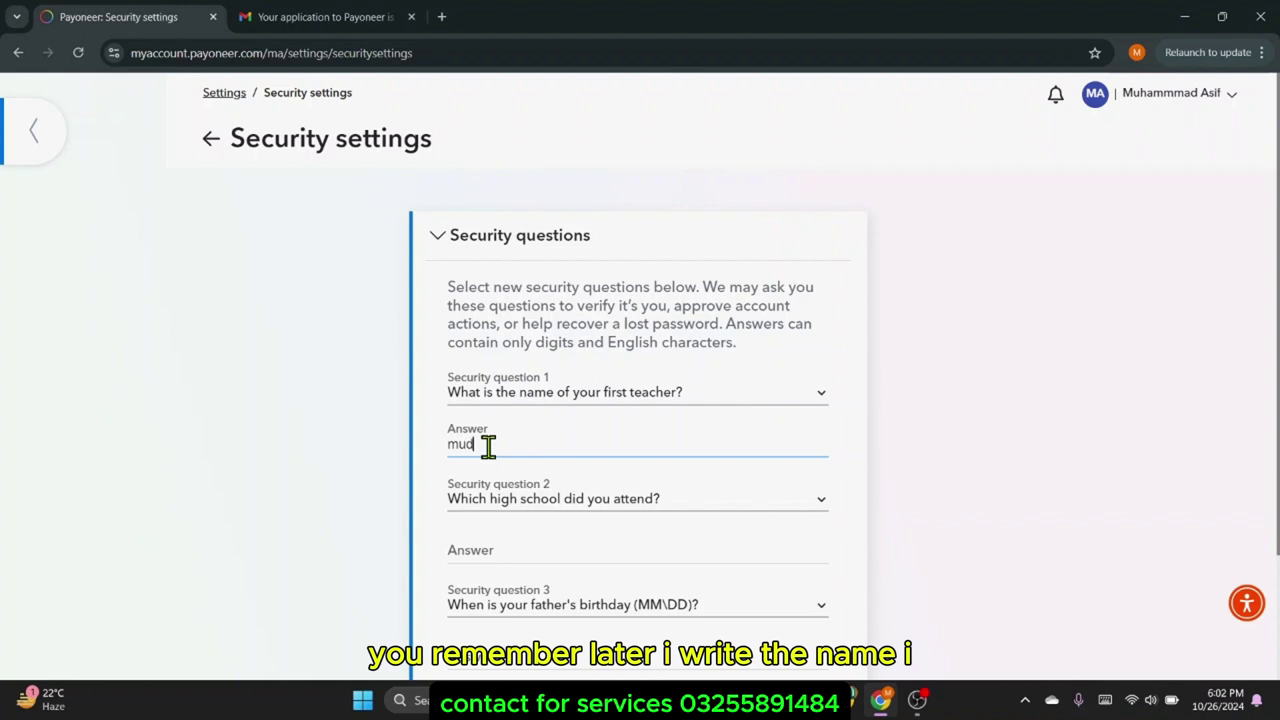
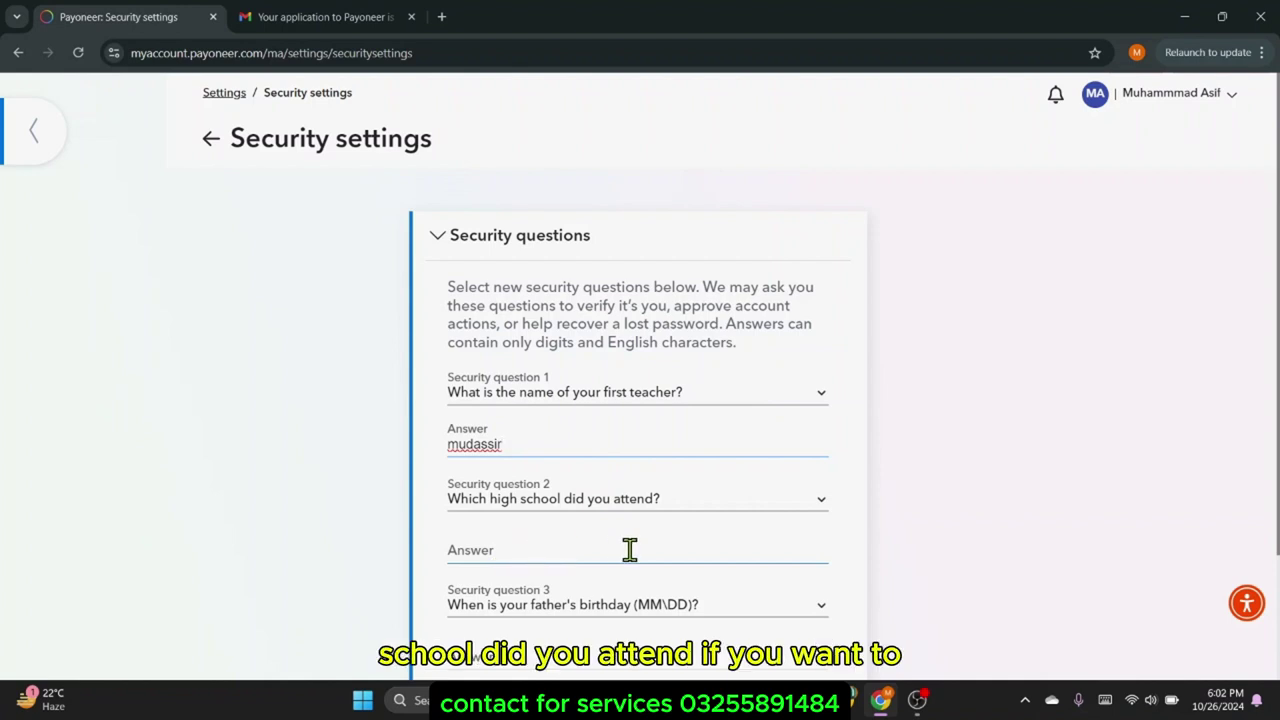
left_click(752, 512)
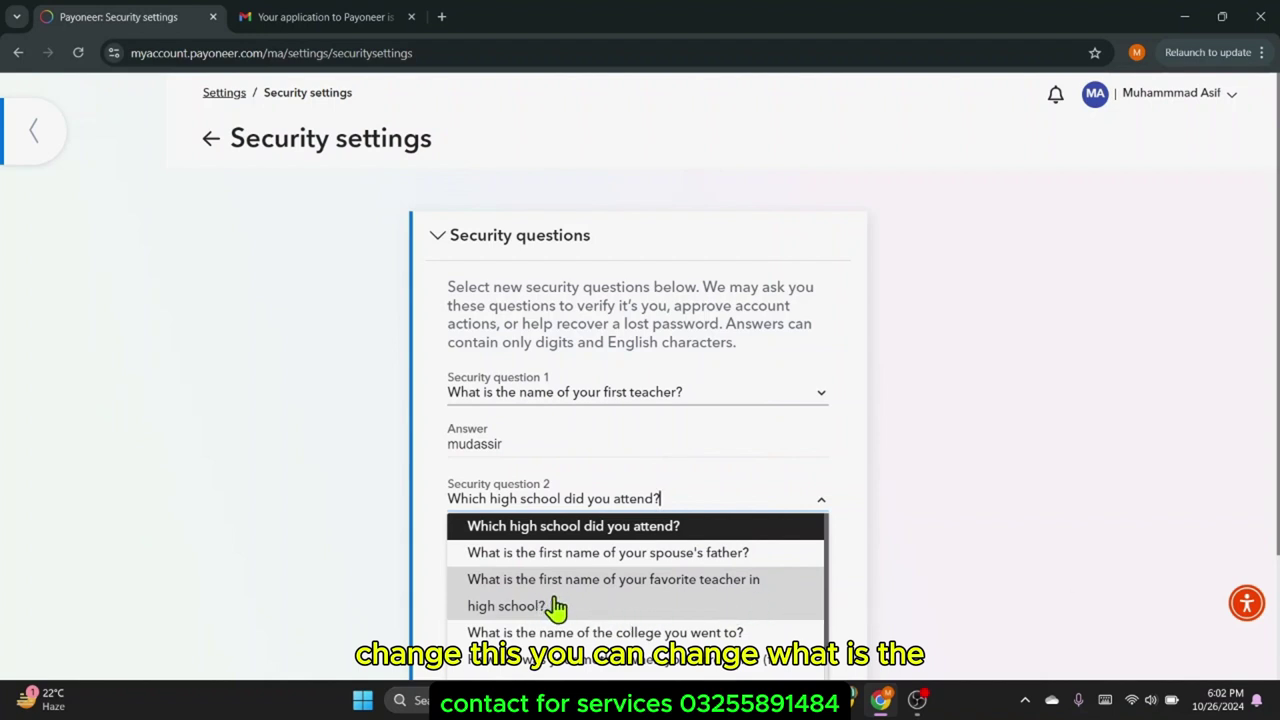
left_click(640, 603)
left_click(487, 550)
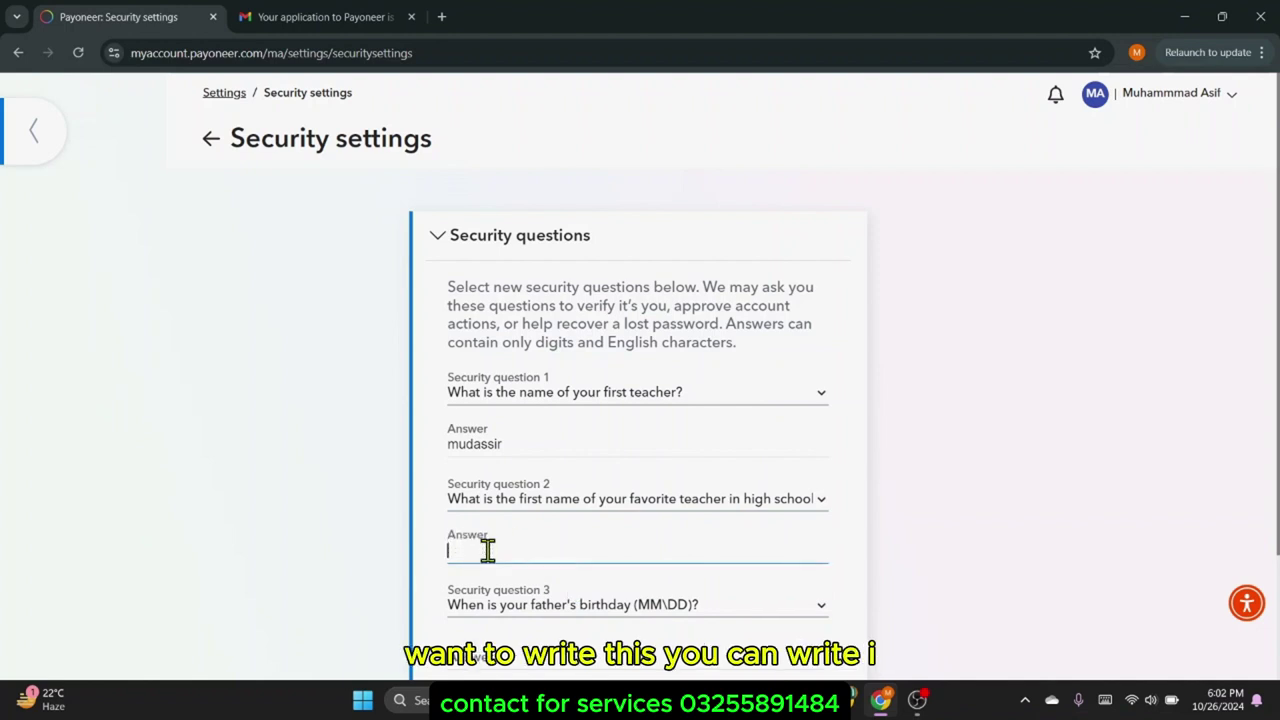
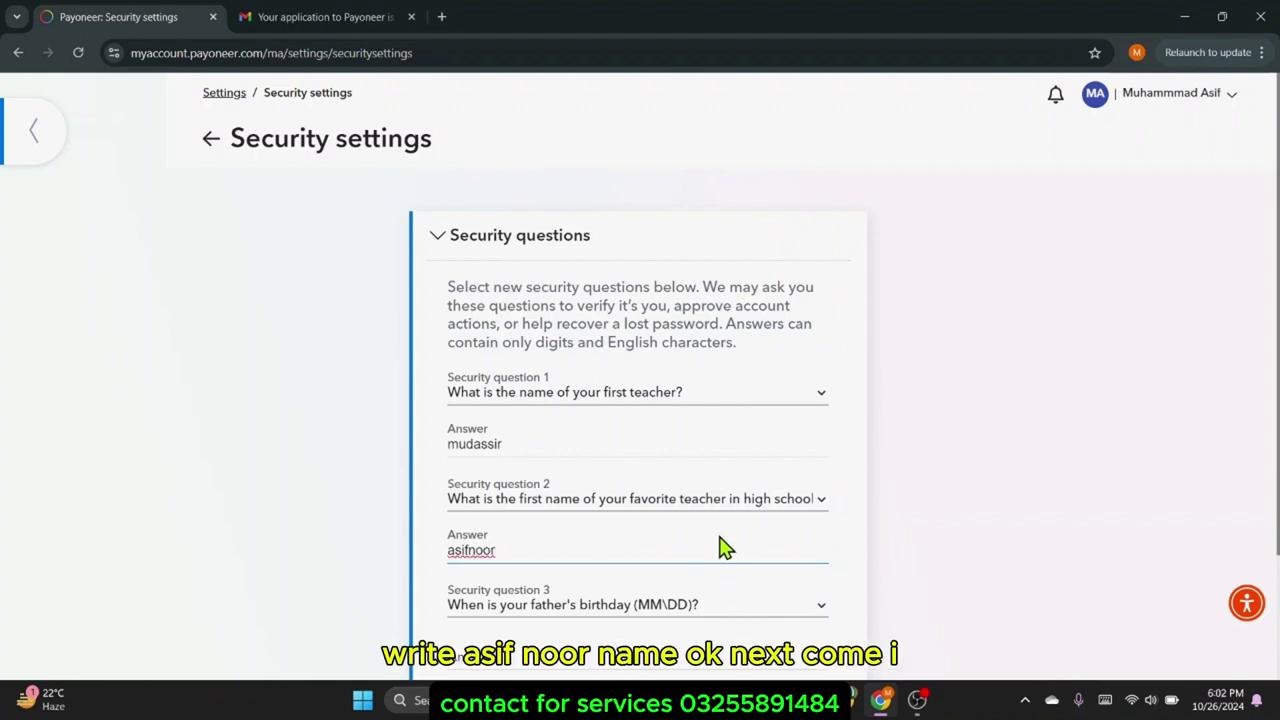
Step: Set security question 3 to the favorite college professor question, answer it, and save with Change
scroll(725, 548, "down", 2)
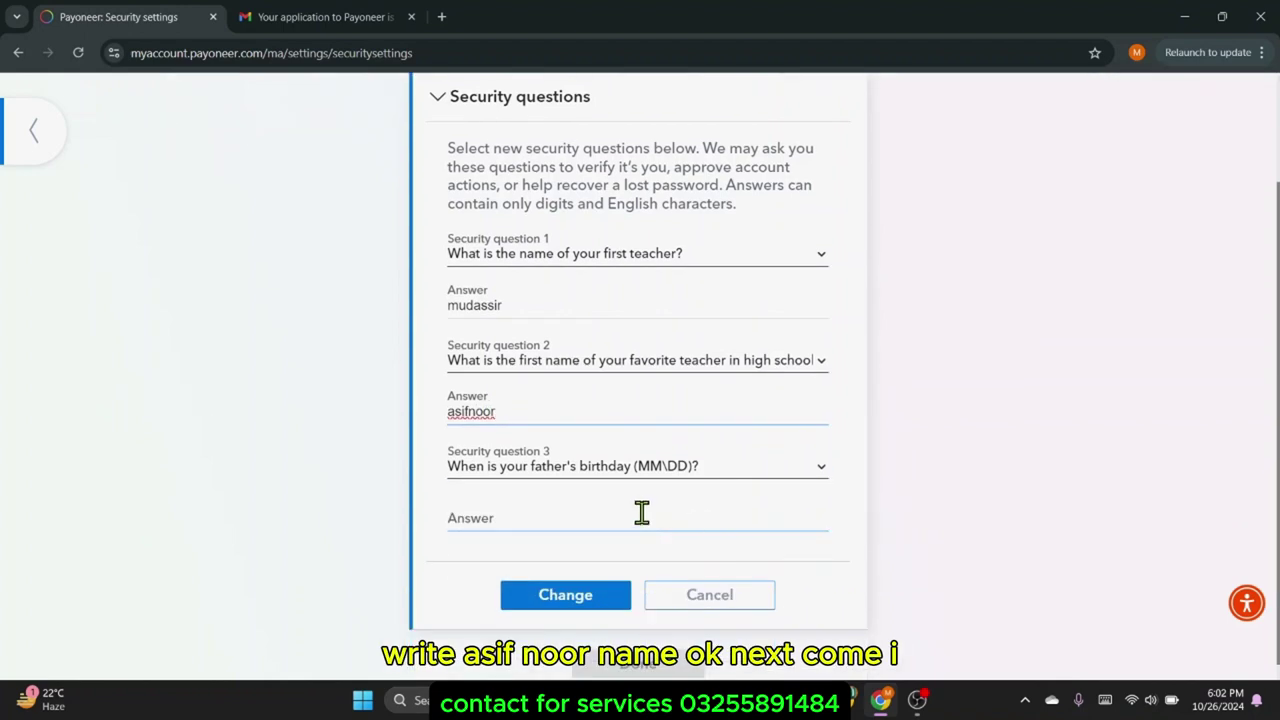
left_click(666, 474)
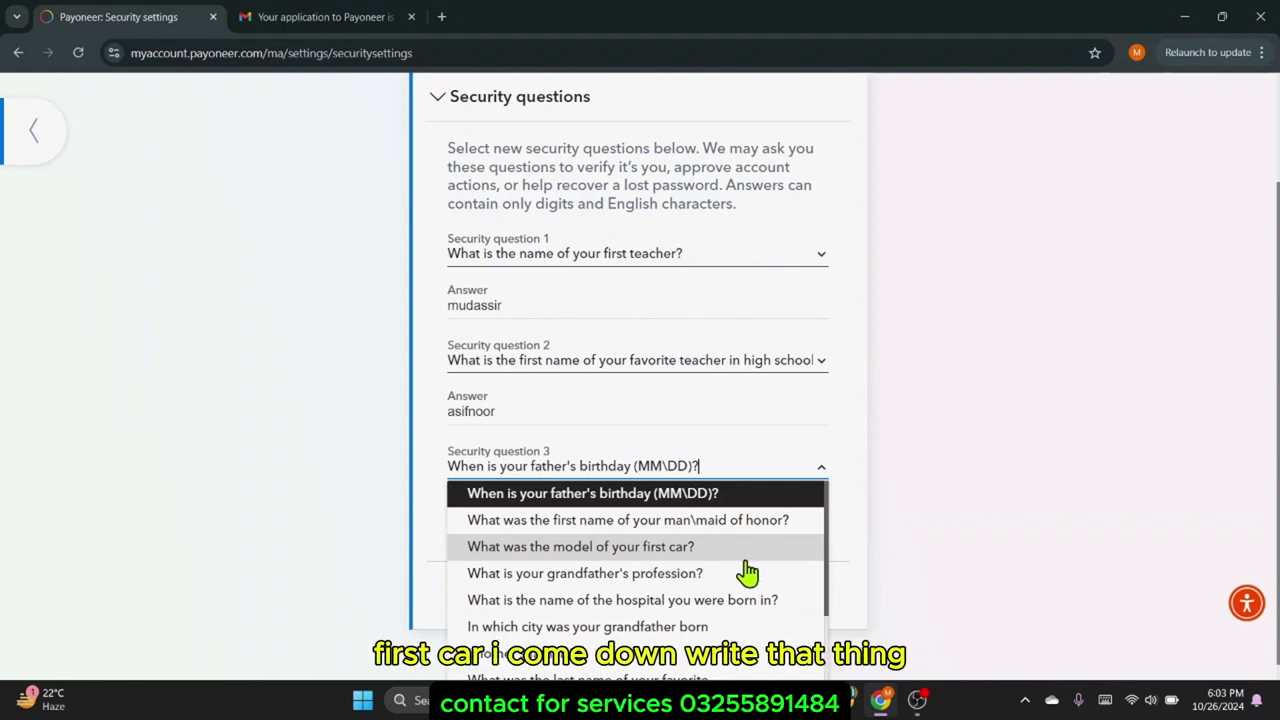
scroll(737, 590, "down", 2)
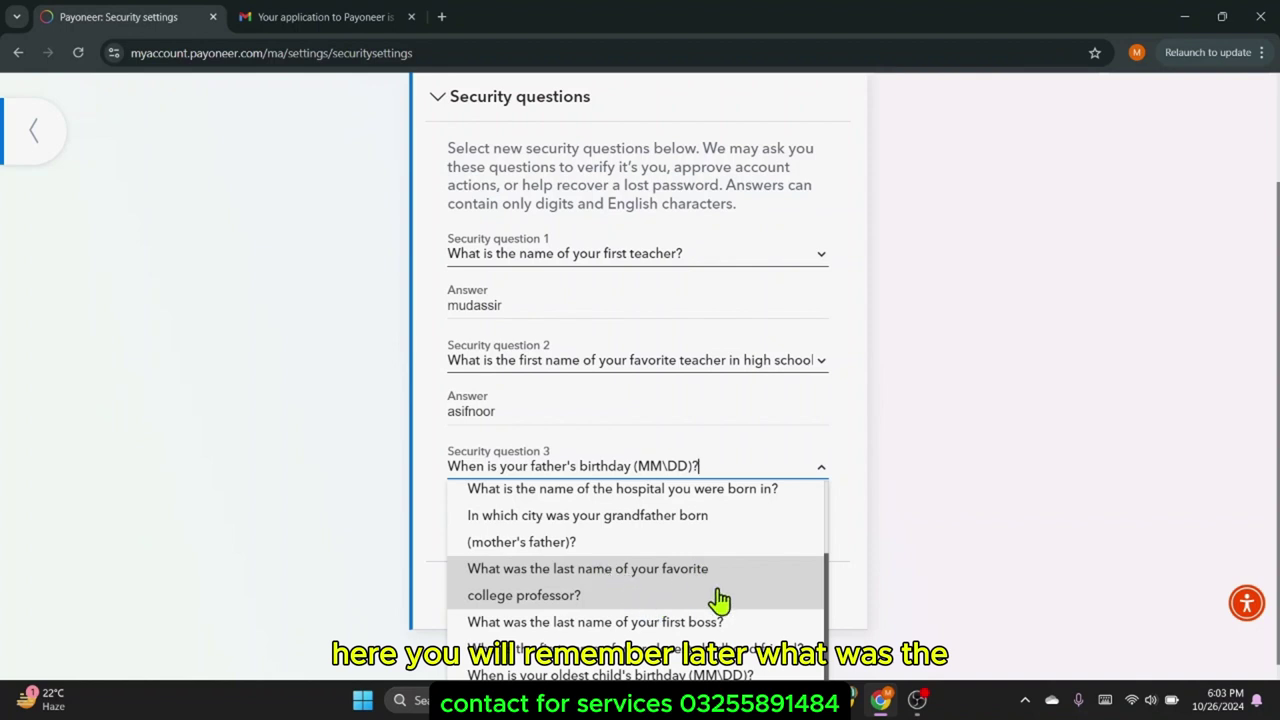
left_click(648, 598)
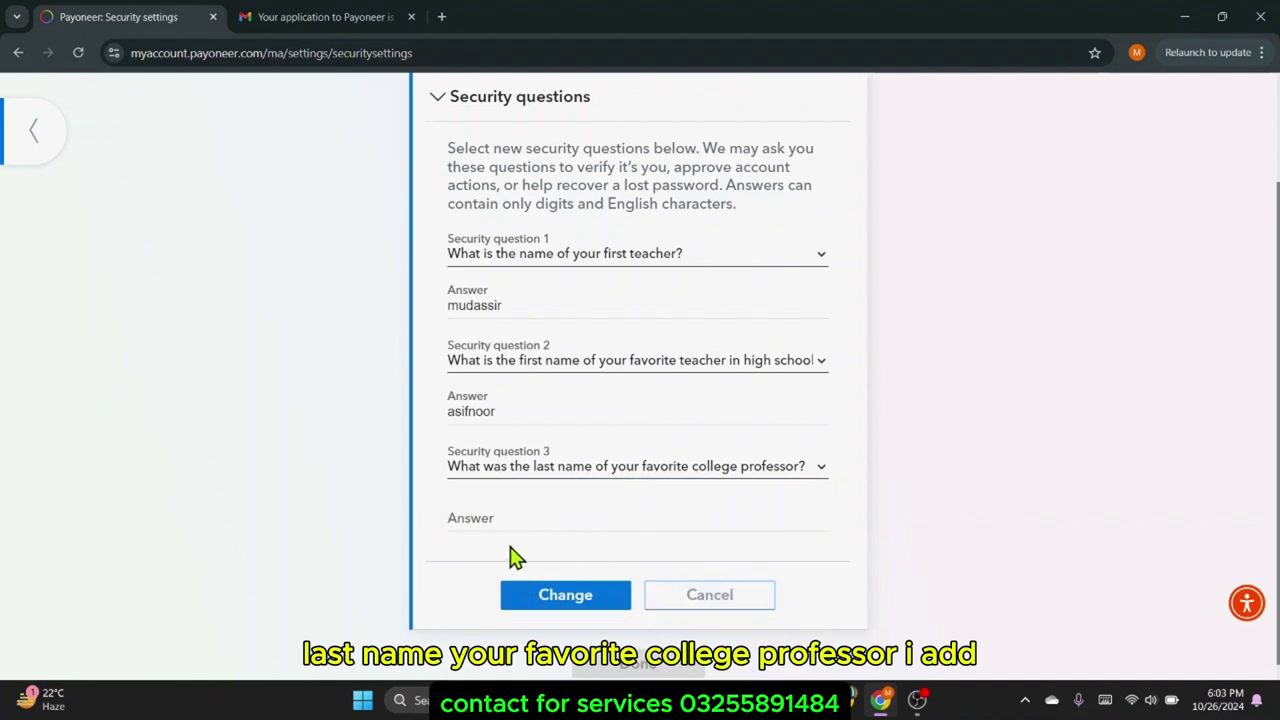
left_click(488, 520)
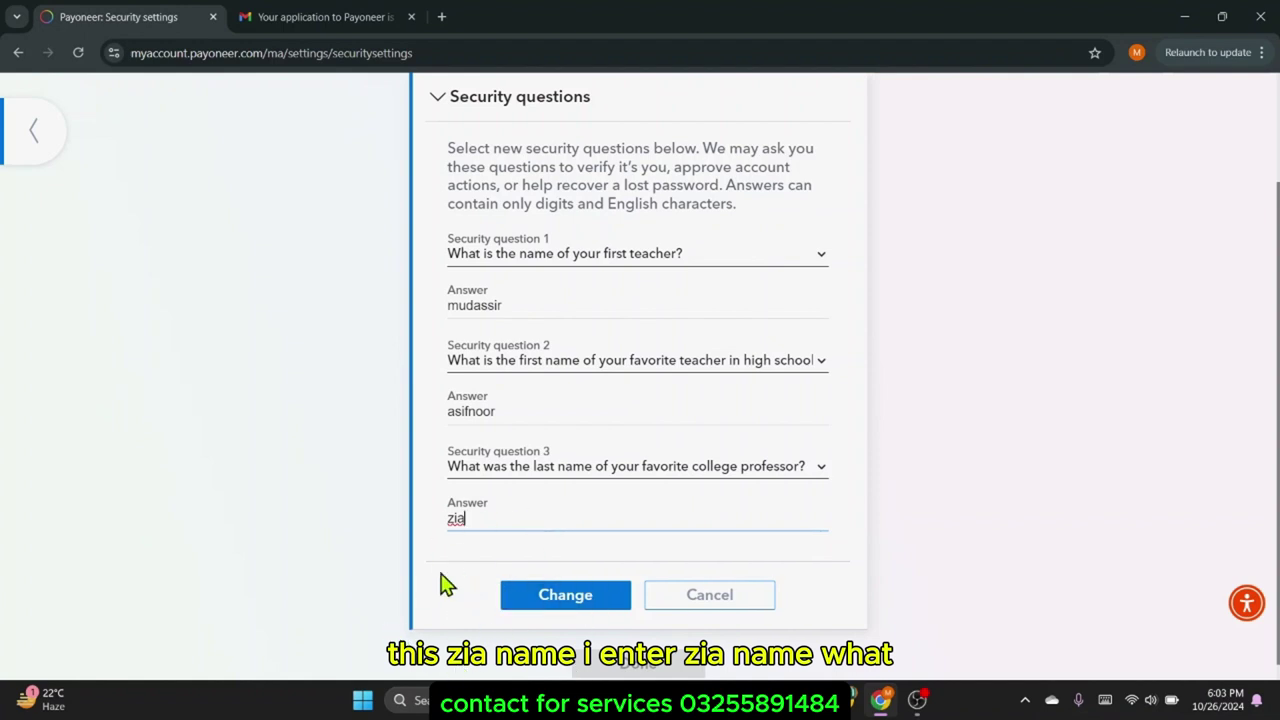
left_click(565, 598)
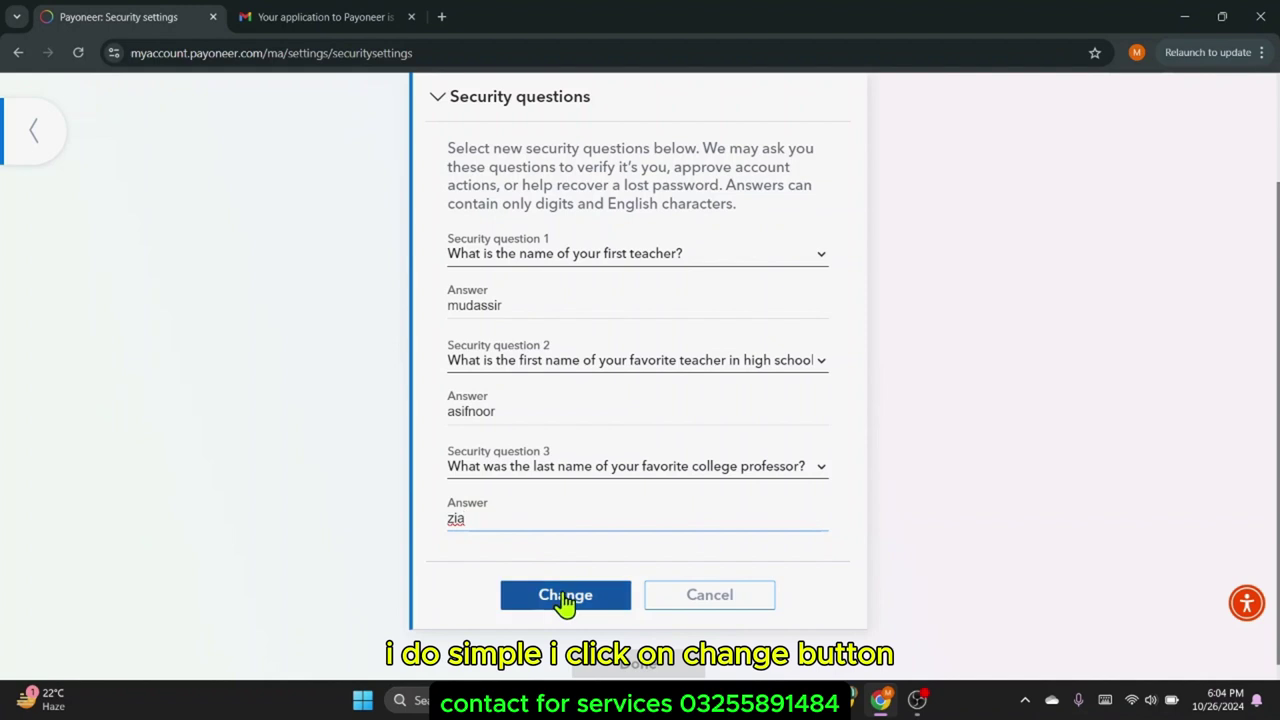
left_click(565, 596)
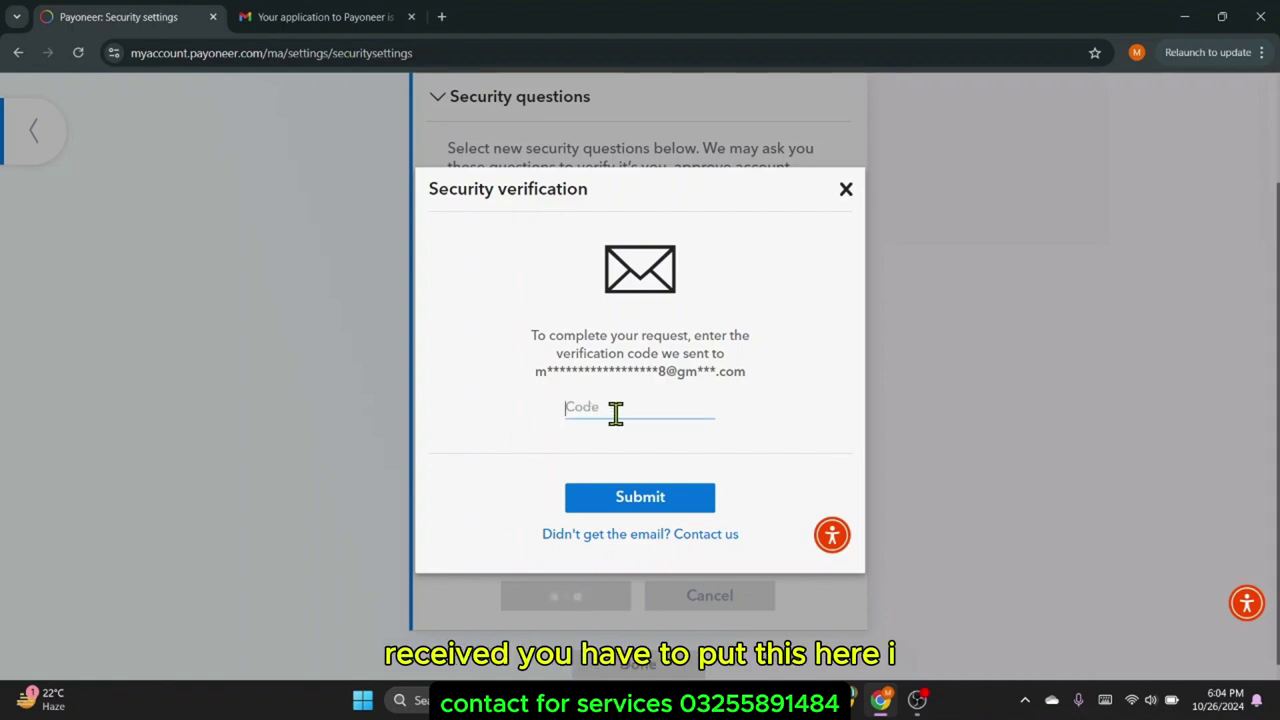
Step: In a new tab, open Gmail and copy the code from the Payoneer verification email
left_click(441, 17)
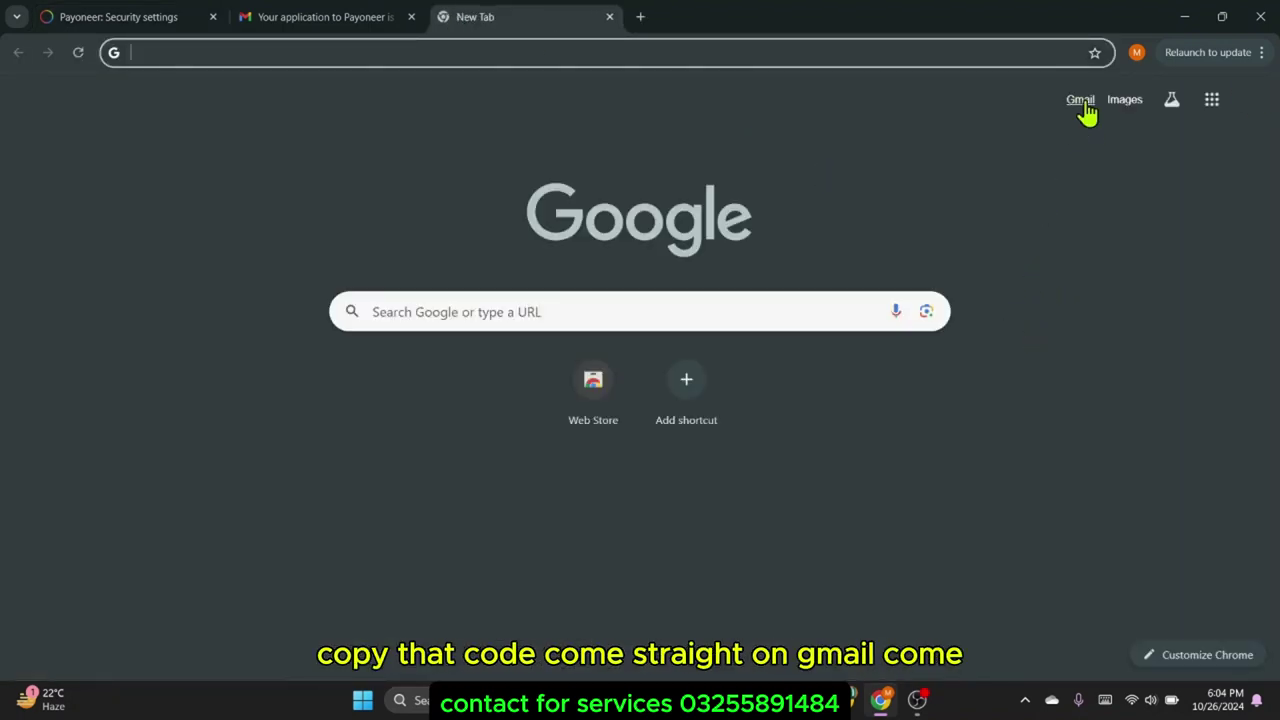
left_click(1085, 105)
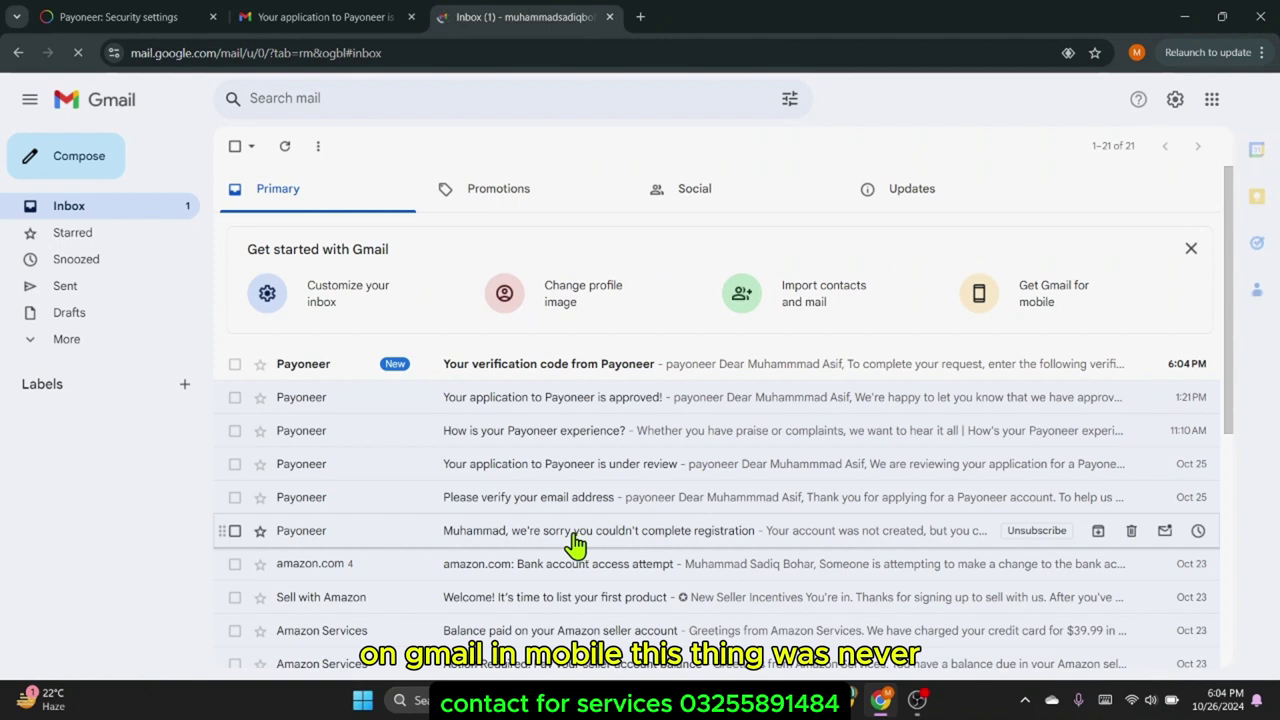
left_click(557, 373)
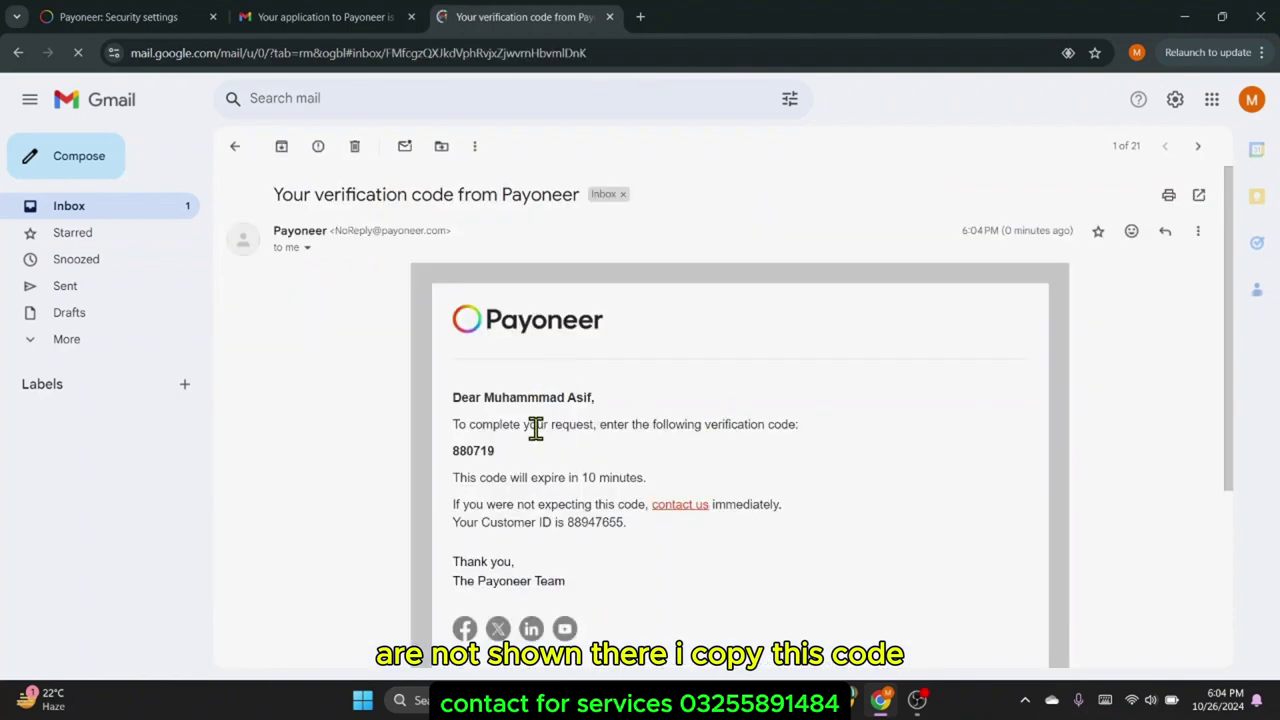
double_click(475, 451)
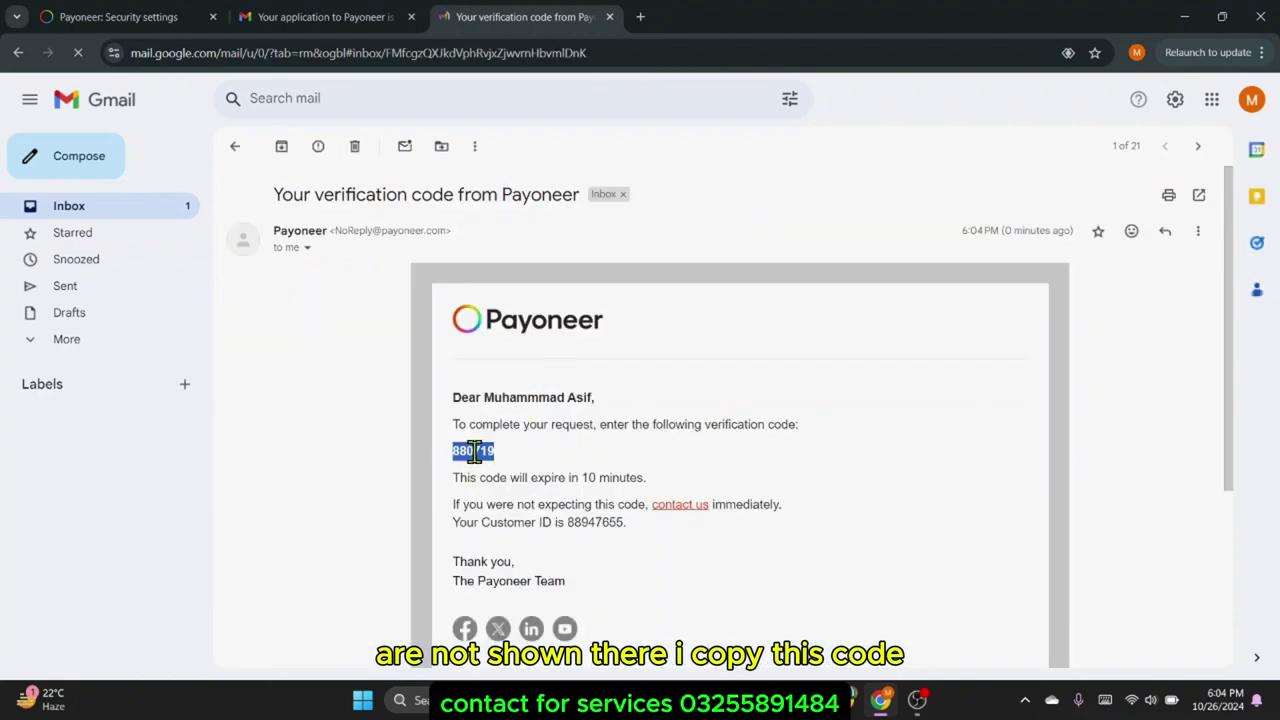
right_click(475, 451)
left_click(505, 468)
Step: Paste the verification code into Payoneer's Code field and submit it
left_click(335, 20)
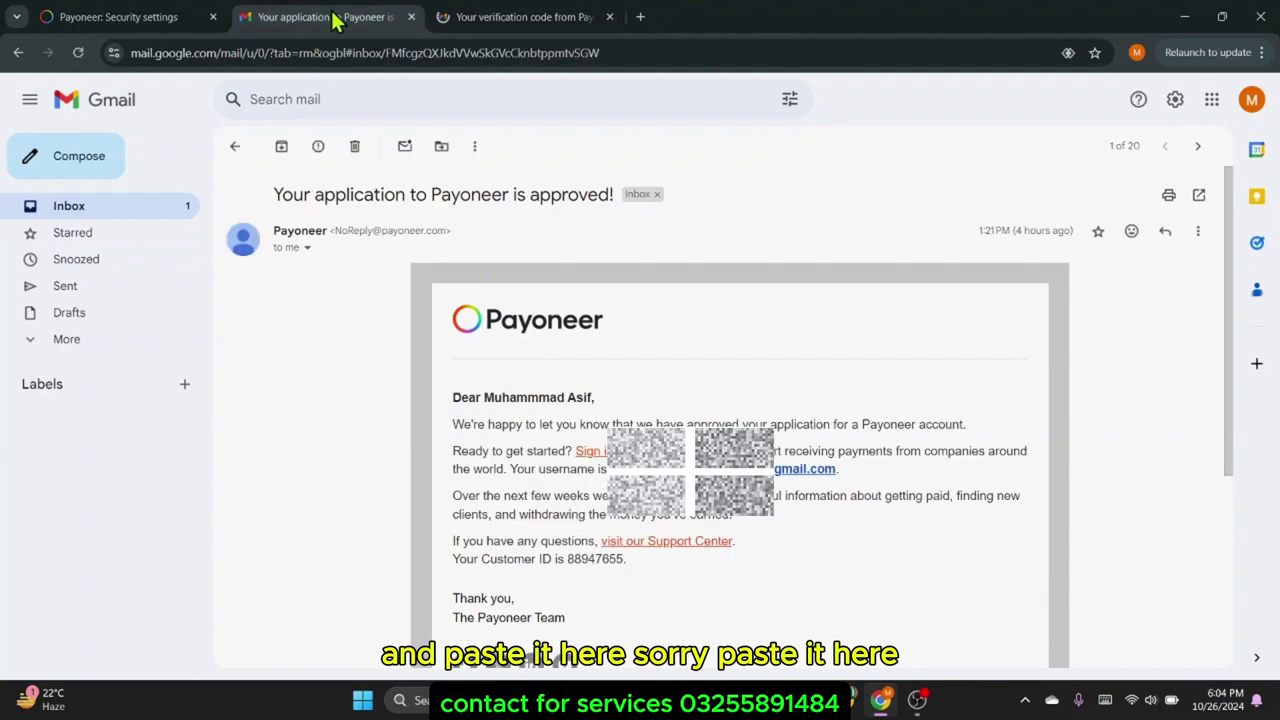
left_click(140, 17)
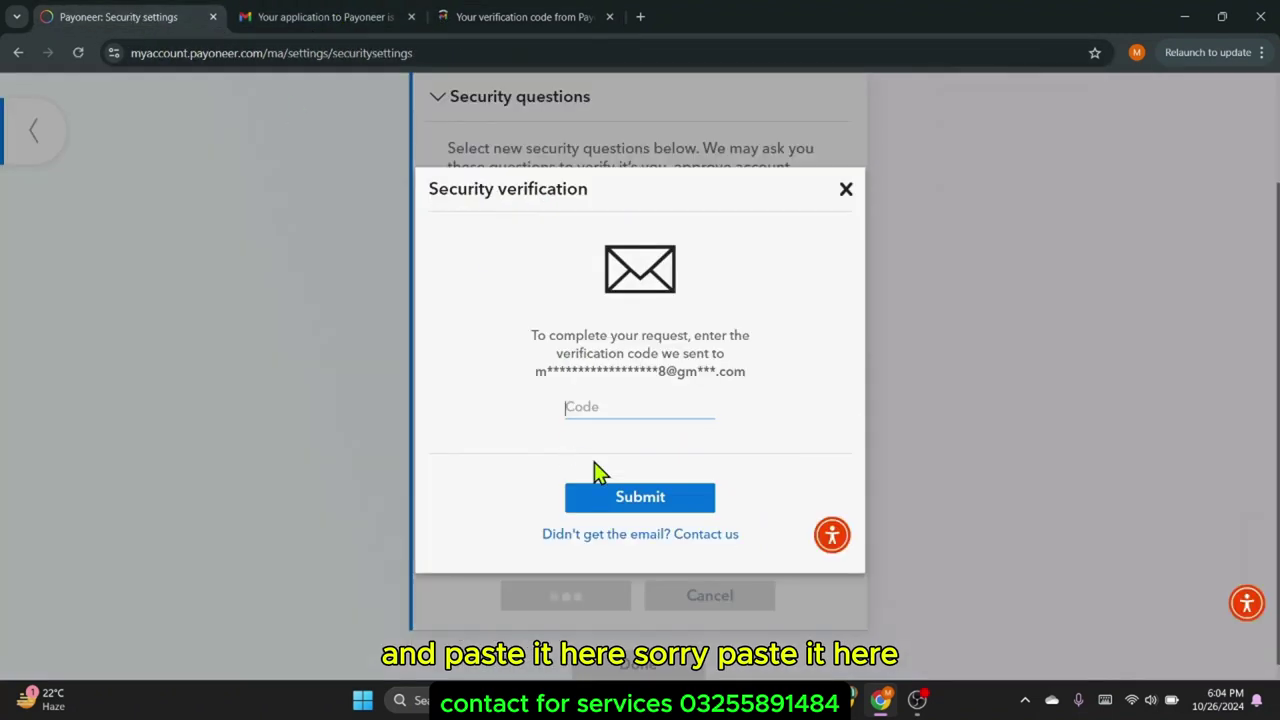
right_click(591, 405)
left_click(633, 182)
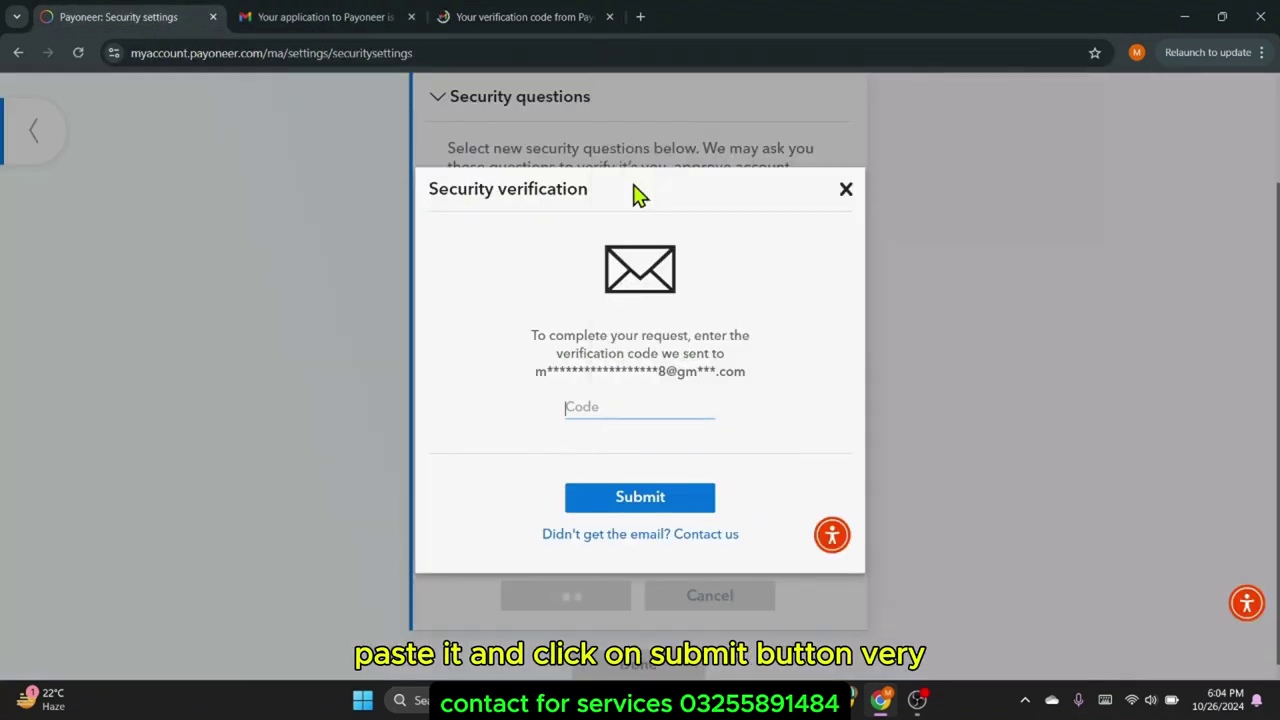
left_click(657, 507)
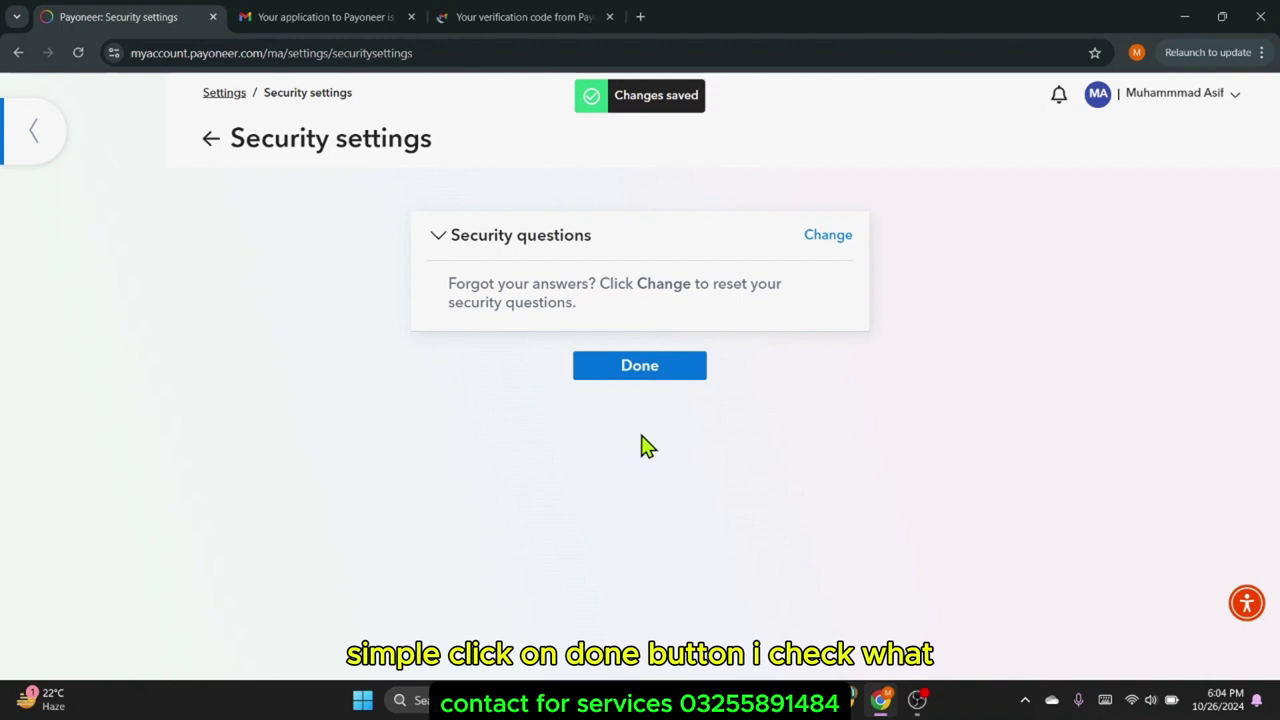
Step: Confirm the saved security settings with Done, then LET'S GO! into the approved account home
left_click(648, 369)
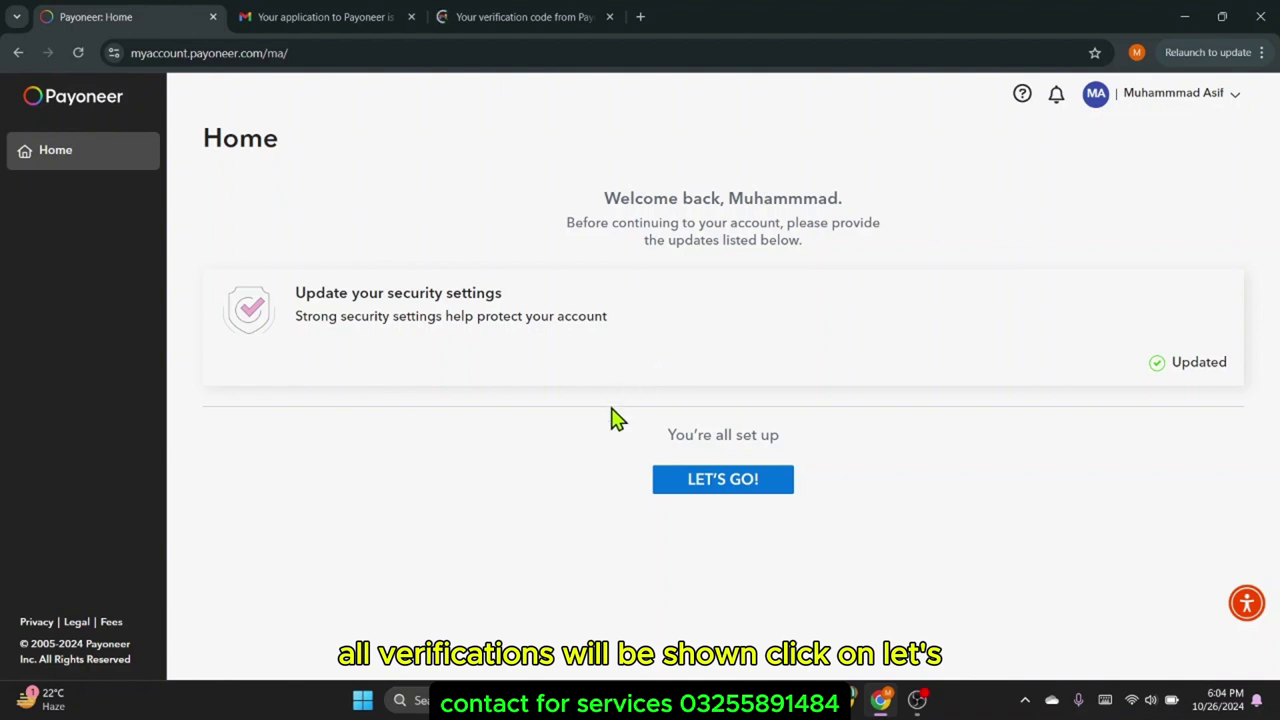
left_click(703, 490)
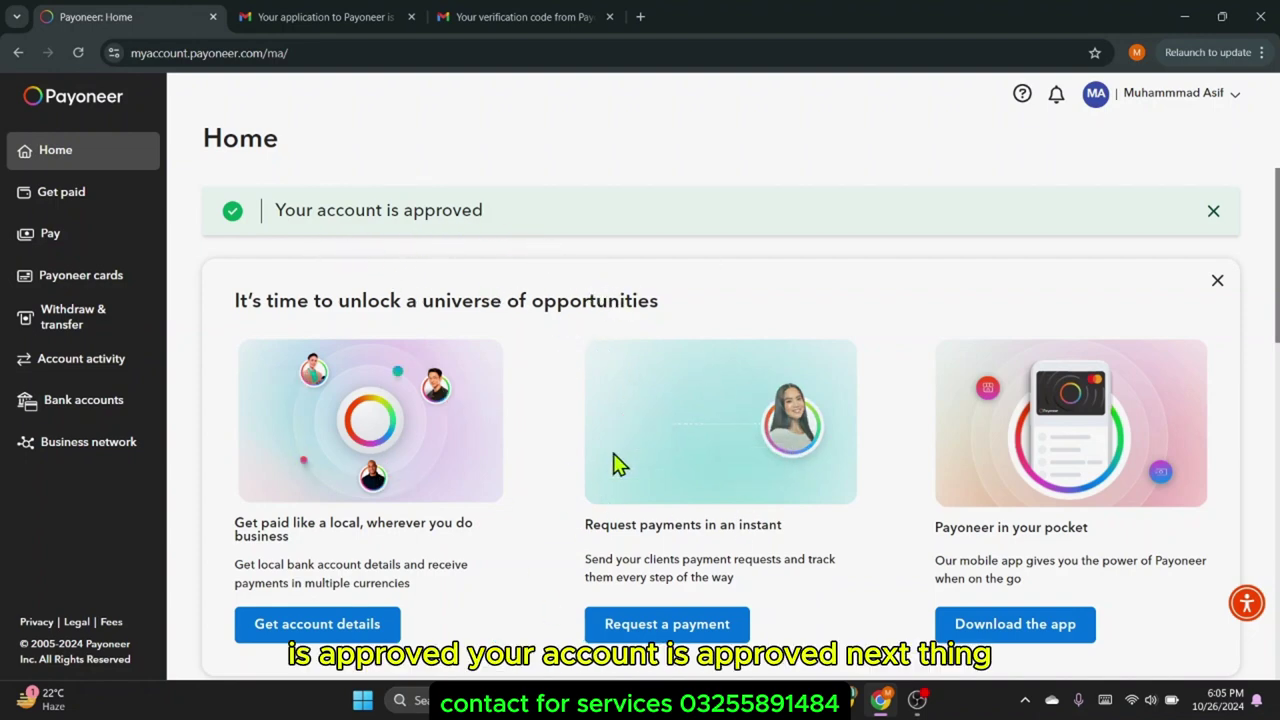
scroll(600, 489, "down", 5)
scroll(563, 498, "up", 5)
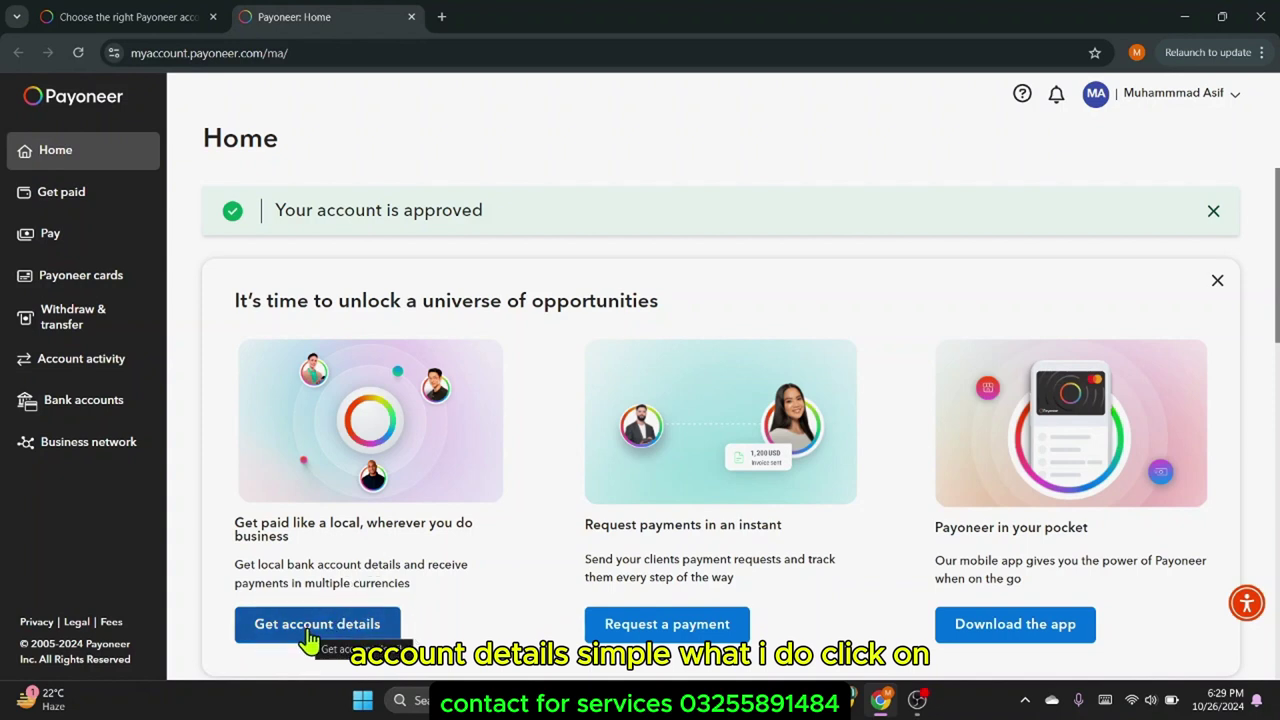
Step: Choose Get account details on the Home page's Get paid like a local card
left_click(309, 637)
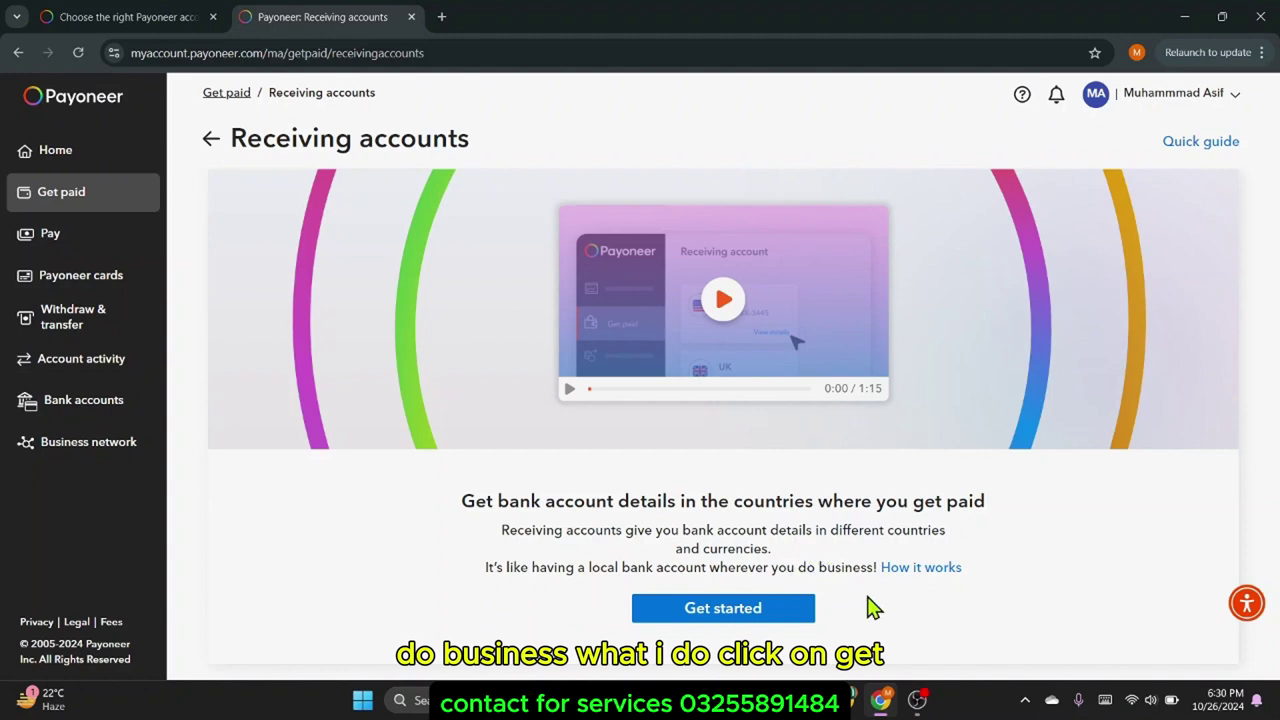
Step: Begin a receiving account request, keep USA (USD) selected, and continue to the review step
left_click(727, 617)
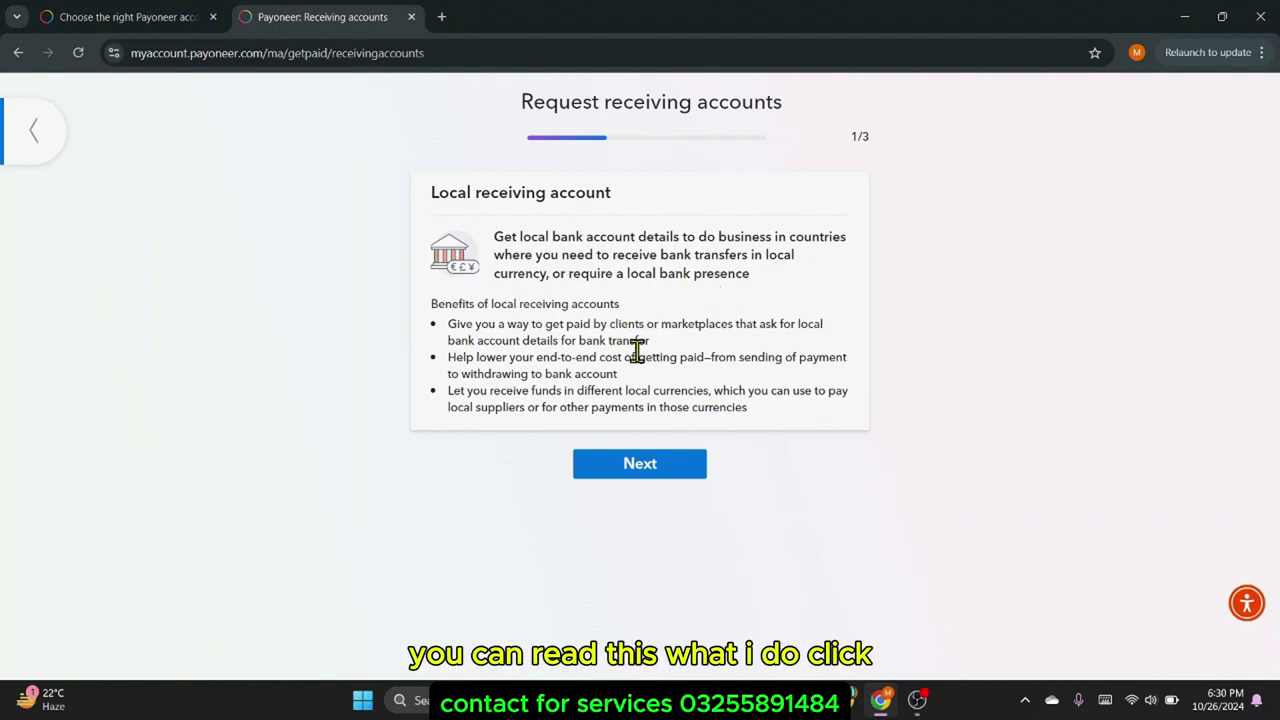
left_click(639, 466)
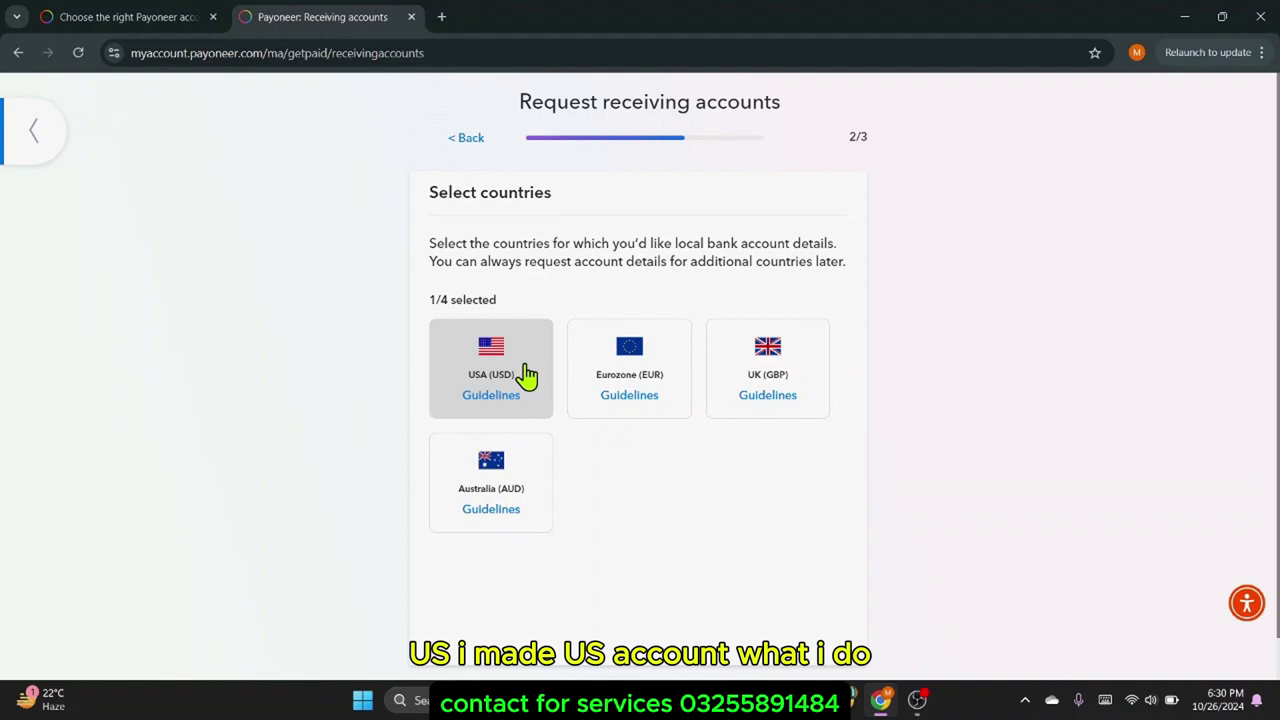
scroll(711, 546, "down", 1)
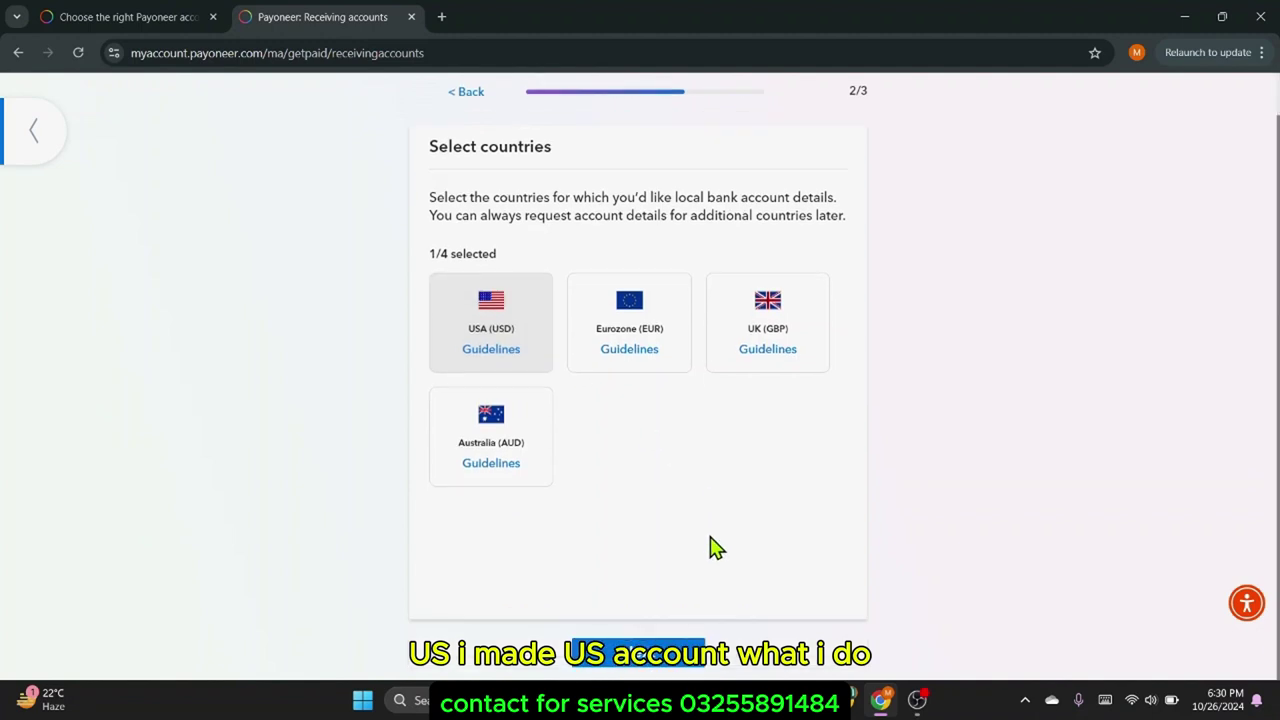
left_click(641, 656)
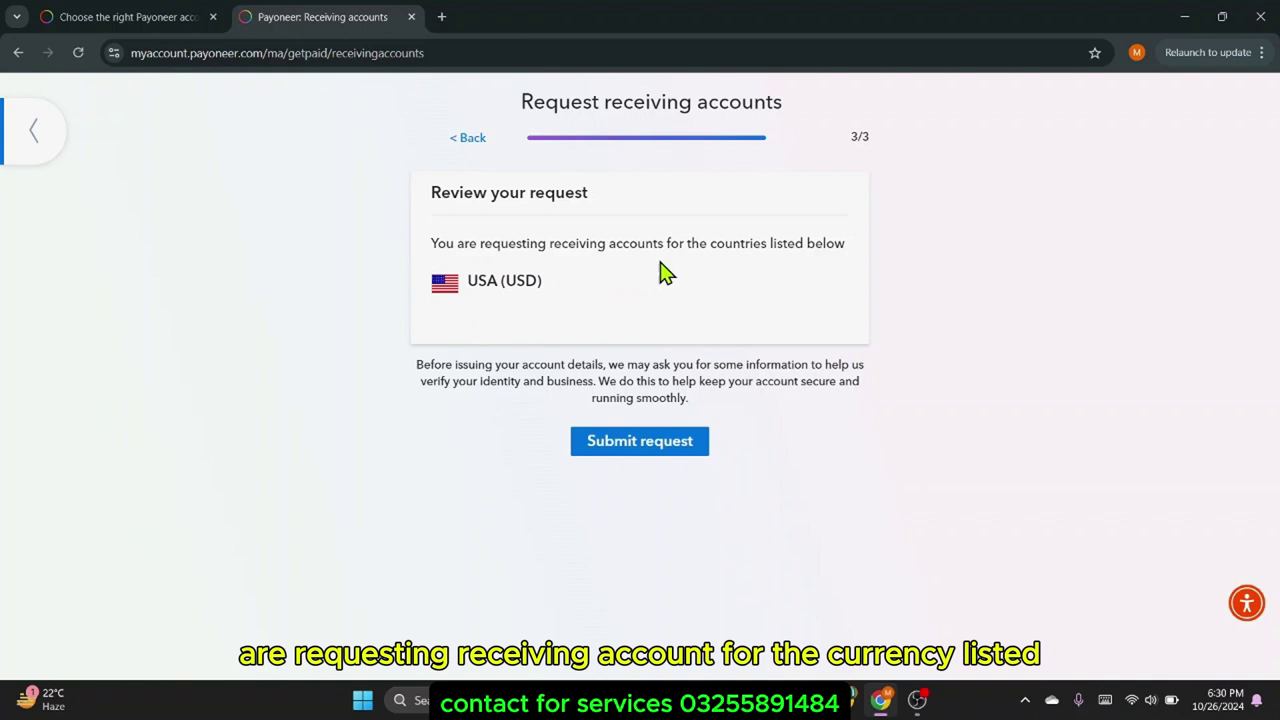
left_click(640, 452)
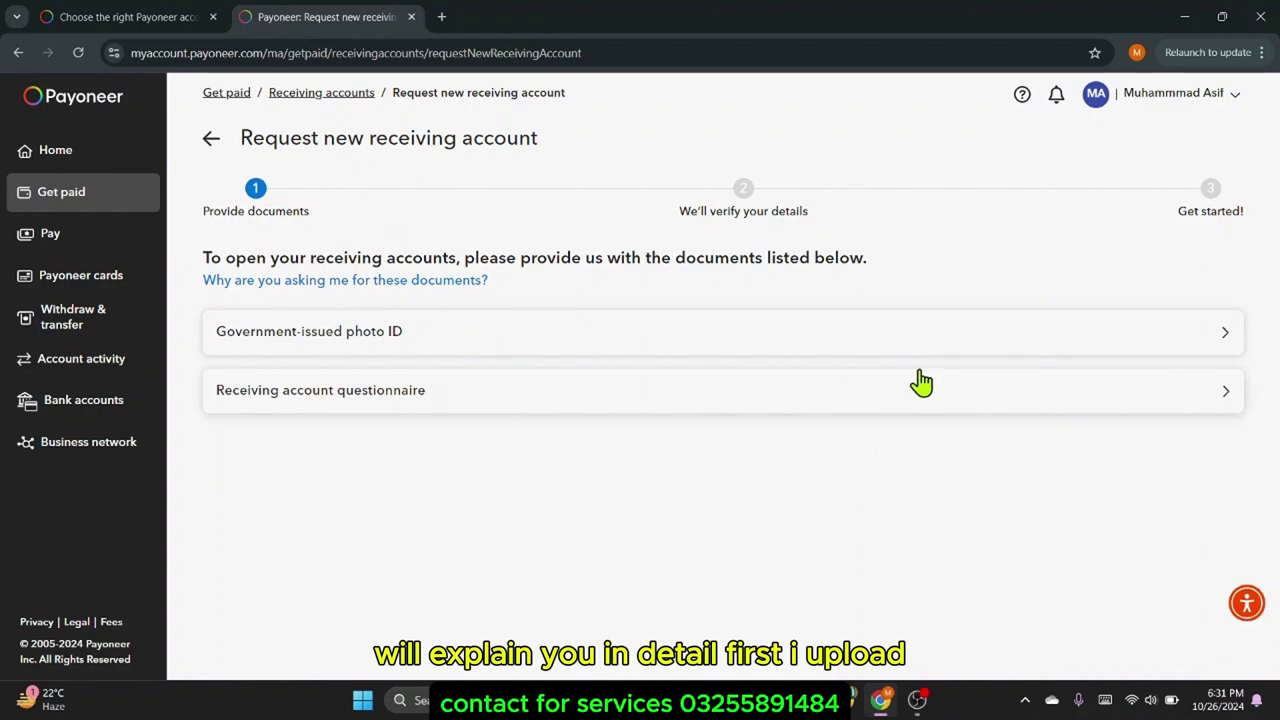
Step: Open the Government-issued photo ID item in the document list
left_click(967, 350)
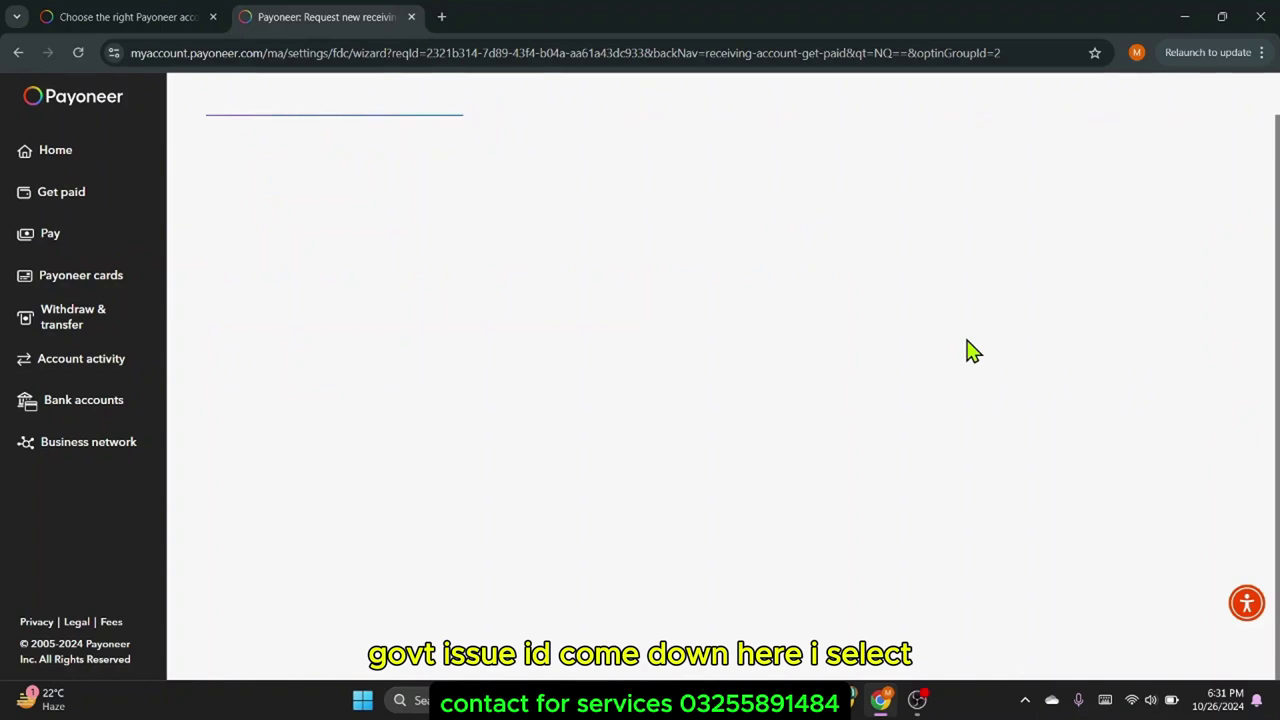
Step: Choose National ID as the document type, upload the ID card images, and submit them
scroll(740, 430, "down", 4)
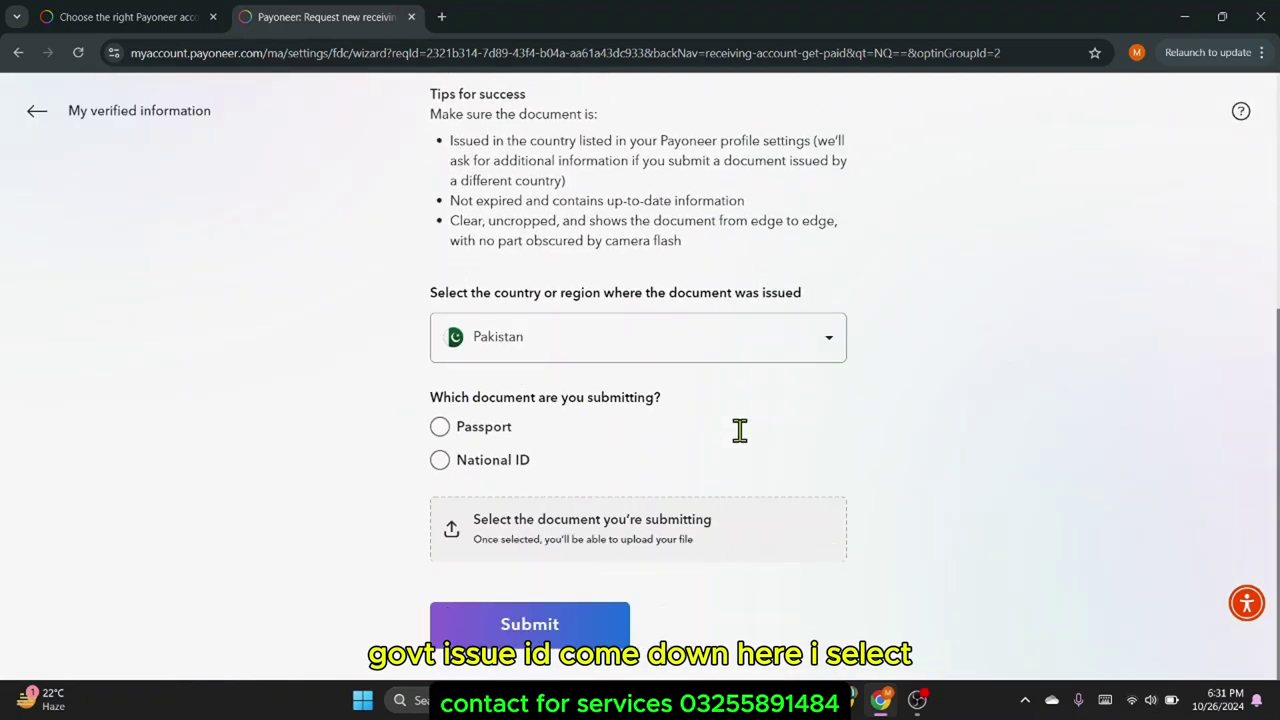
left_click(441, 466)
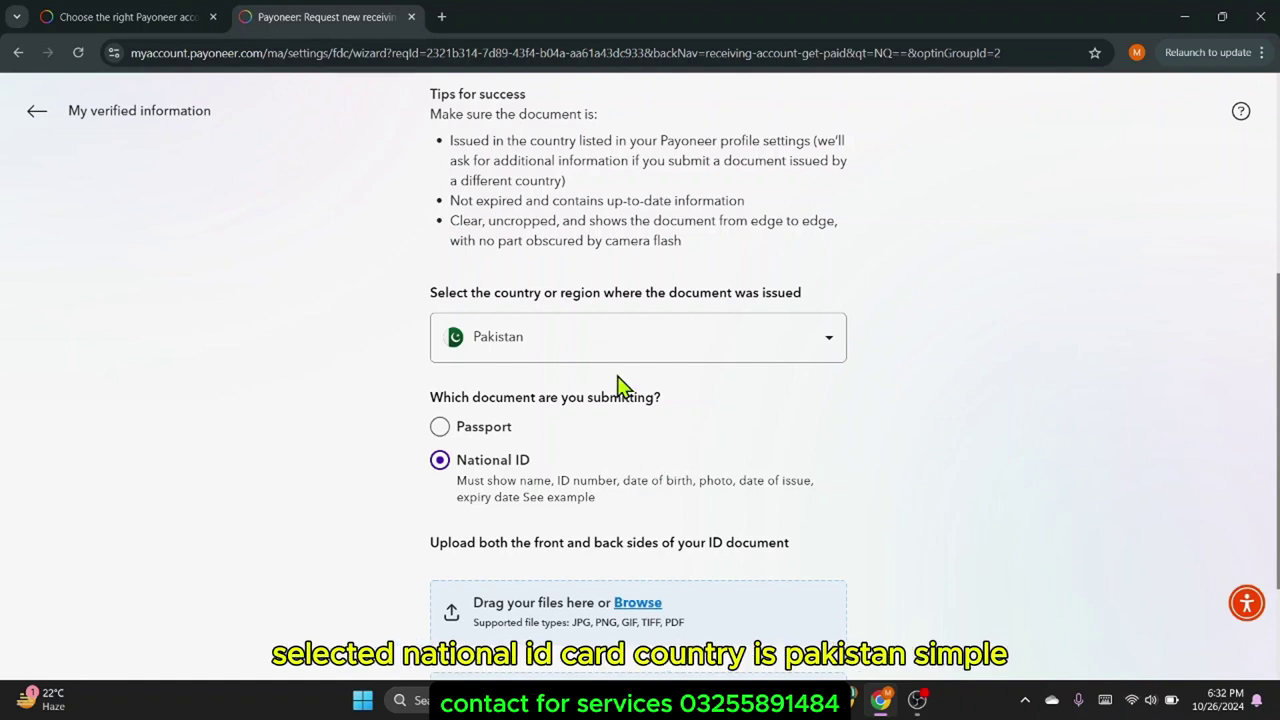
scroll(680, 470, "down", 3)
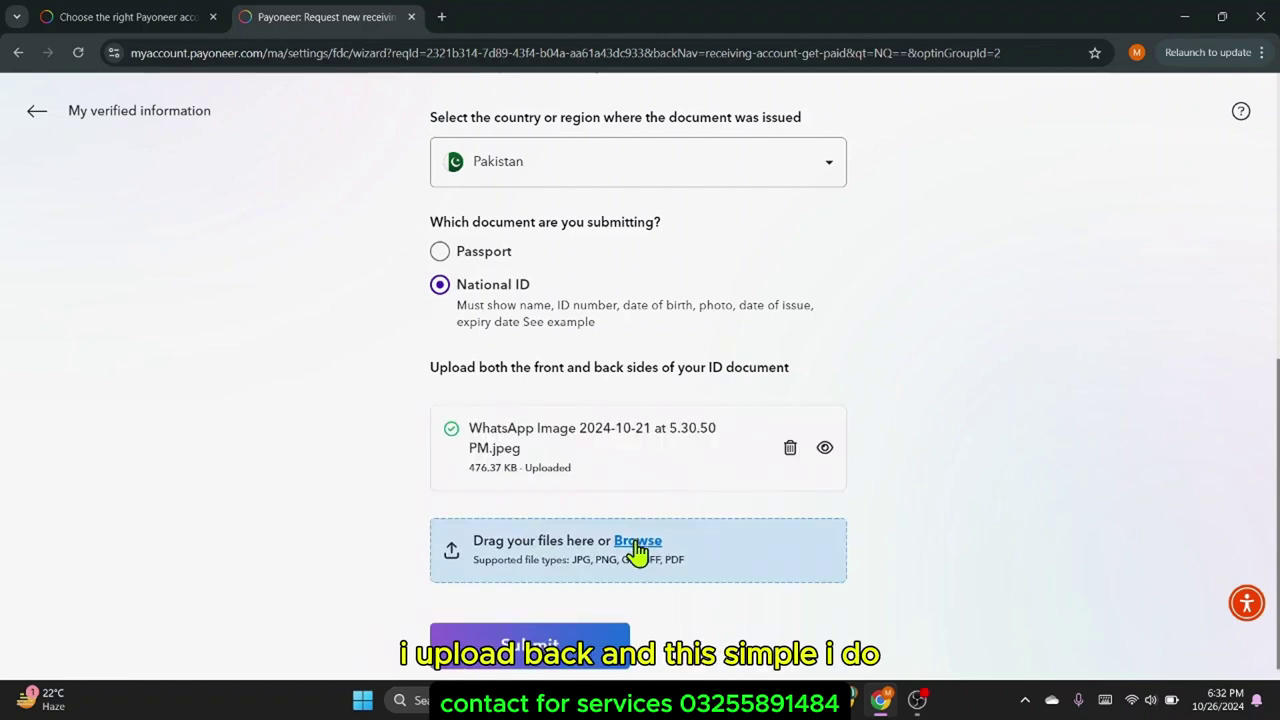
left_click(637, 543)
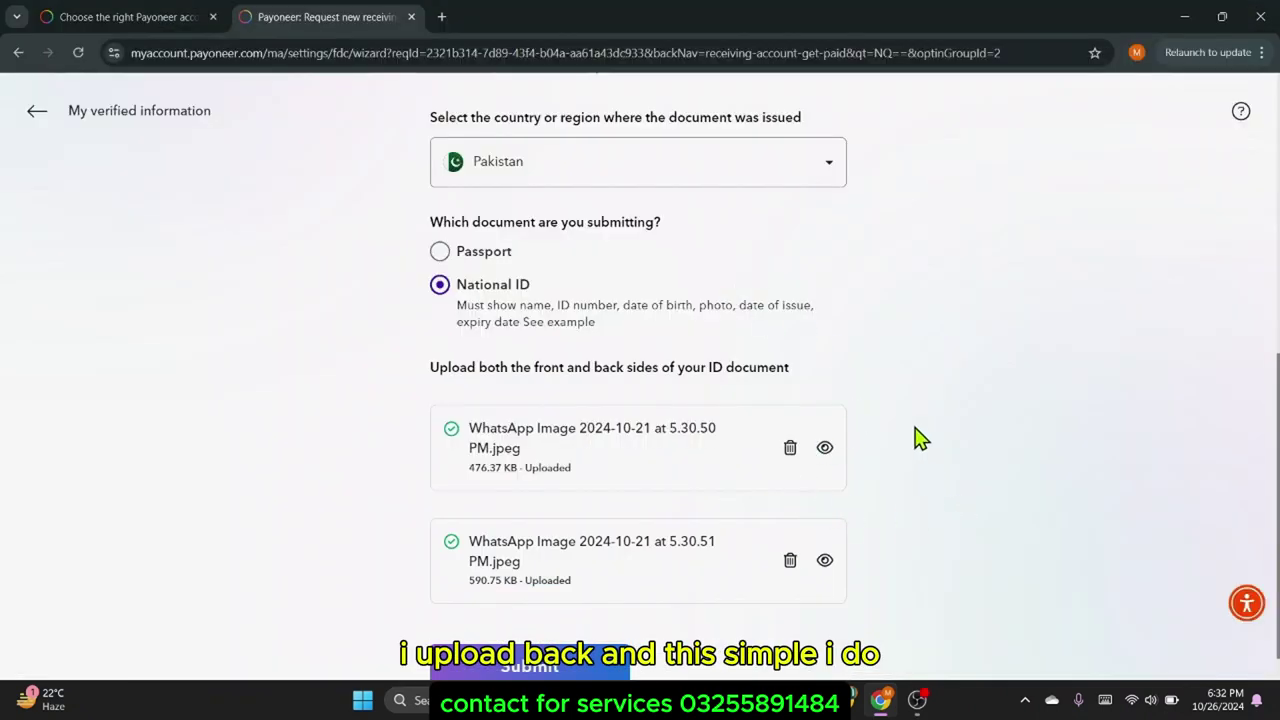
scroll(920, 438, "down", 1)
scroll(920, 438, "up", 6)
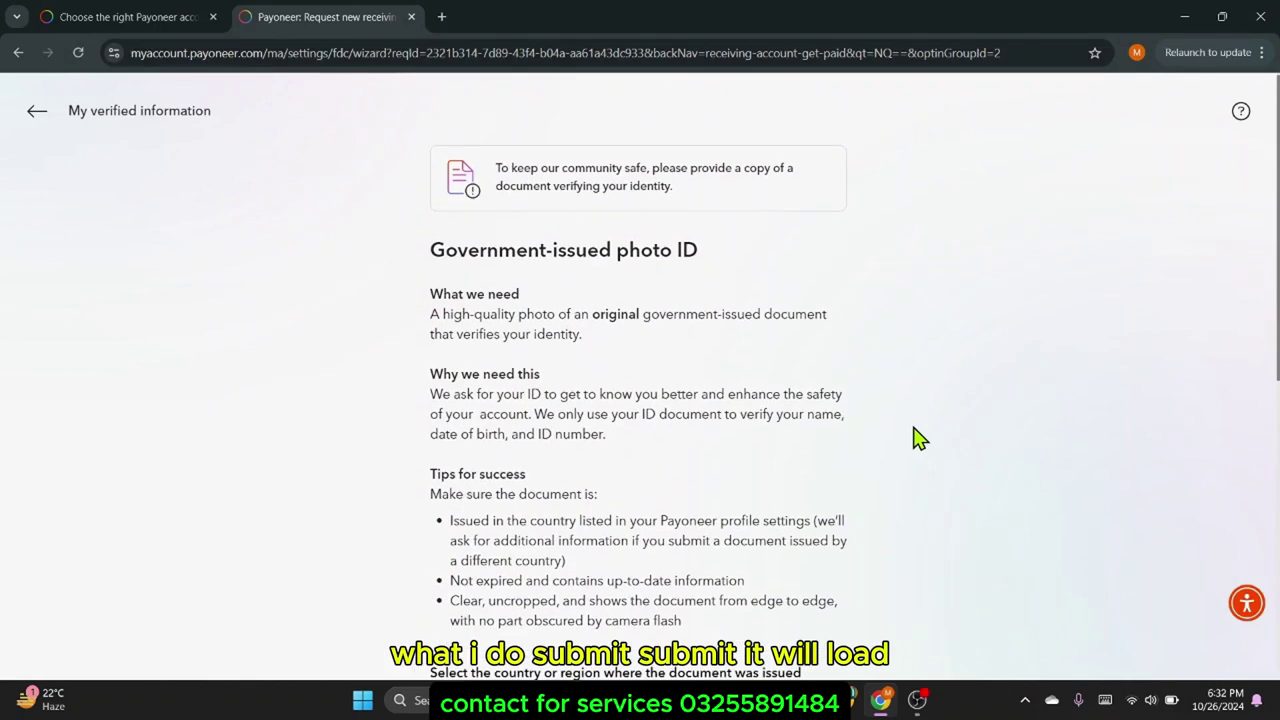
scroll(920, 438, "down", 5)
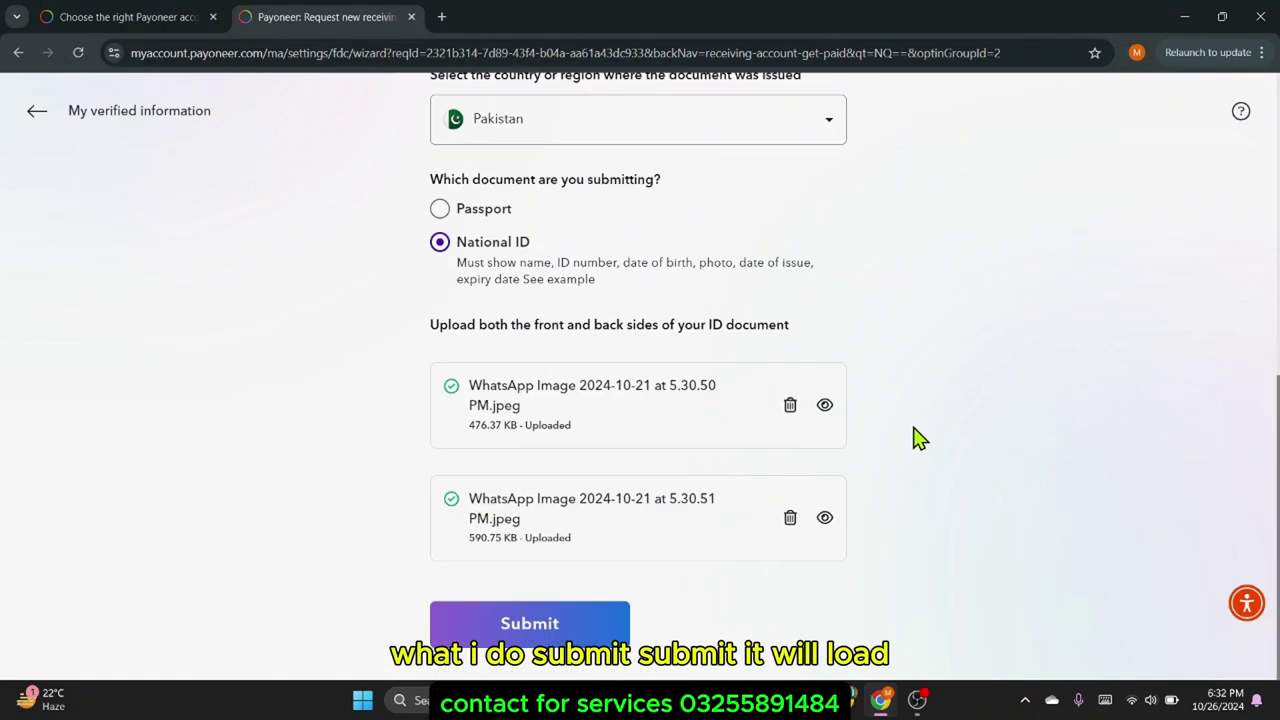
left_click(528, 623)
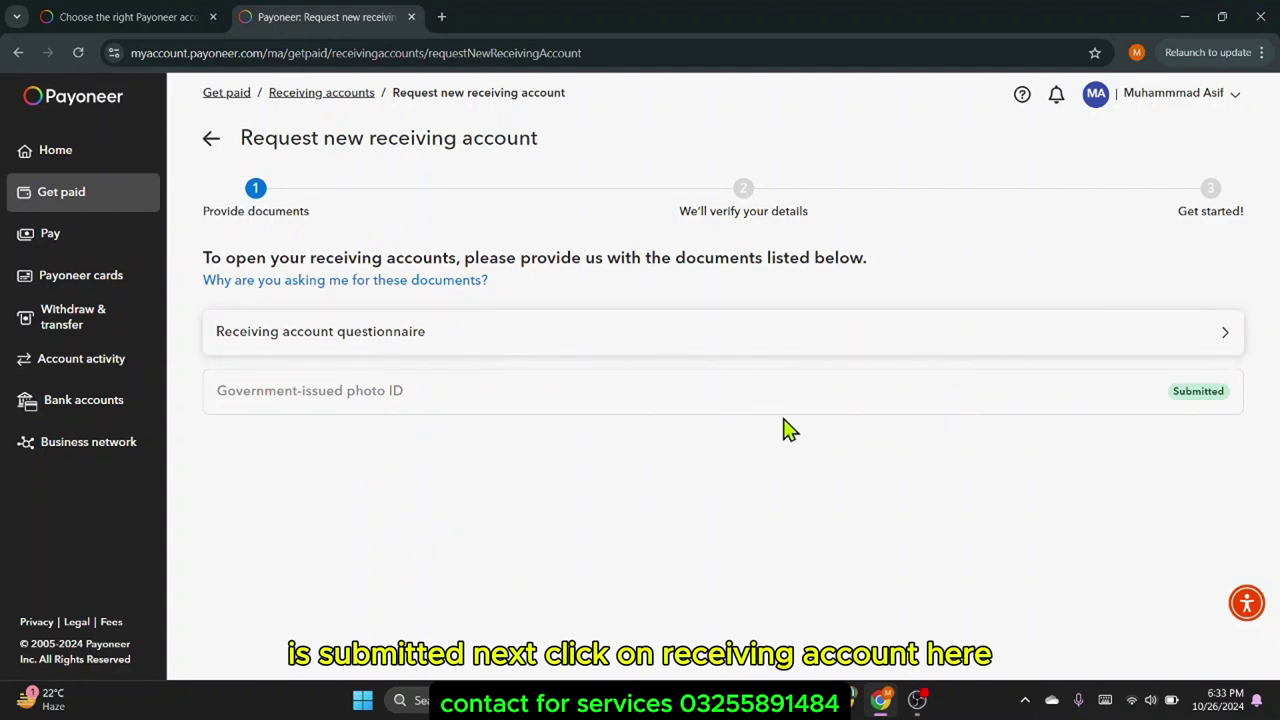
Step: Open the receiving account questionnaire and set the business category to Digital goods
left_click(1111, 342)
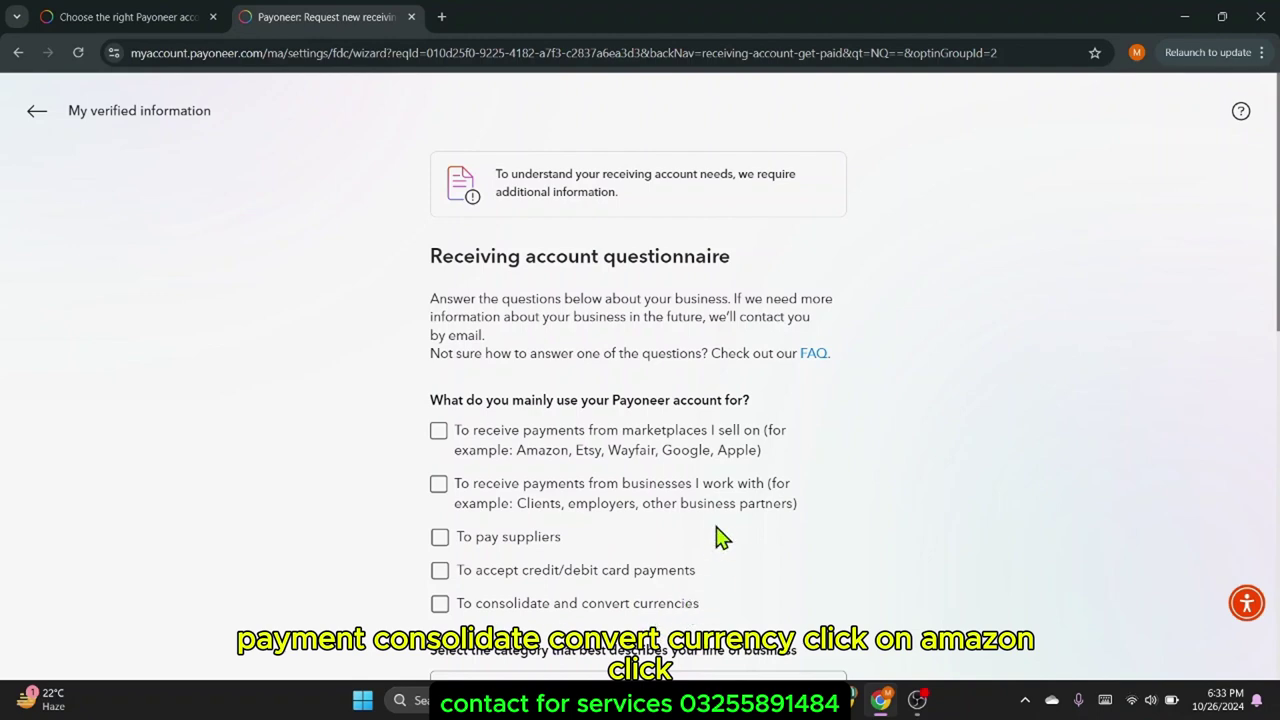
scroll(720, 534, "down", 2)
scroll(740, 537, "up", 2)
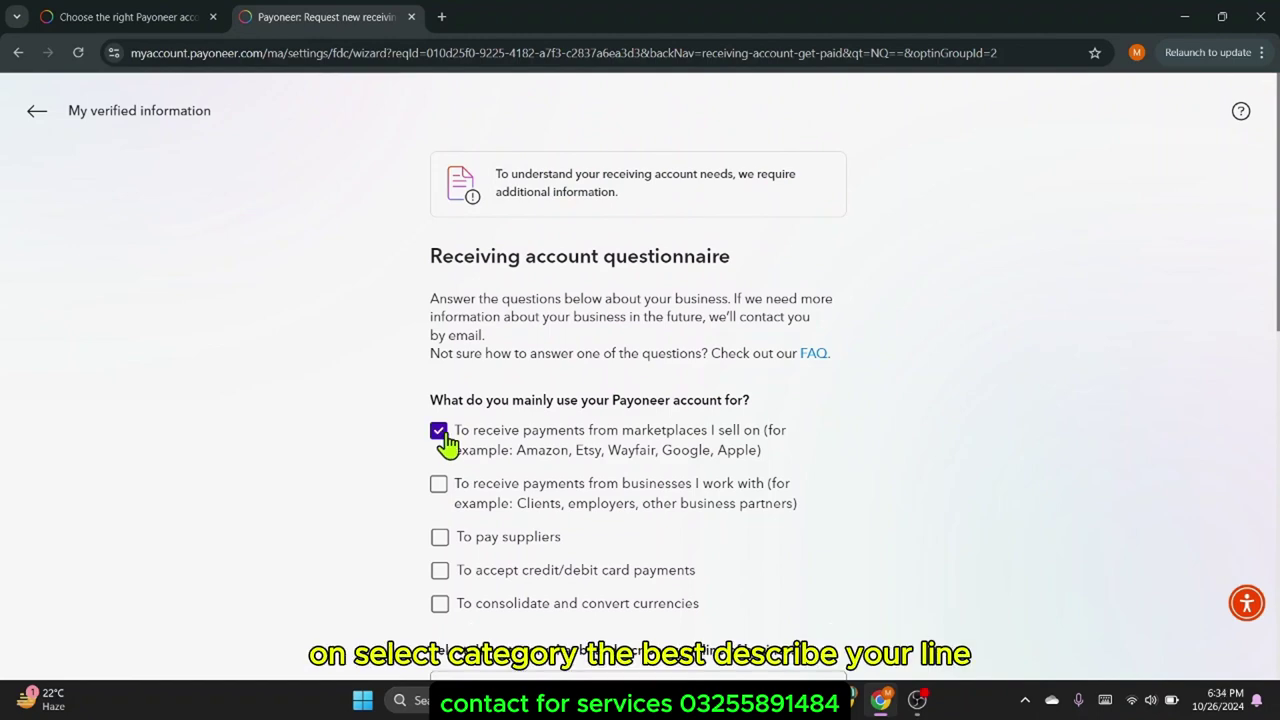
scroll(698, 545, "down", 3)
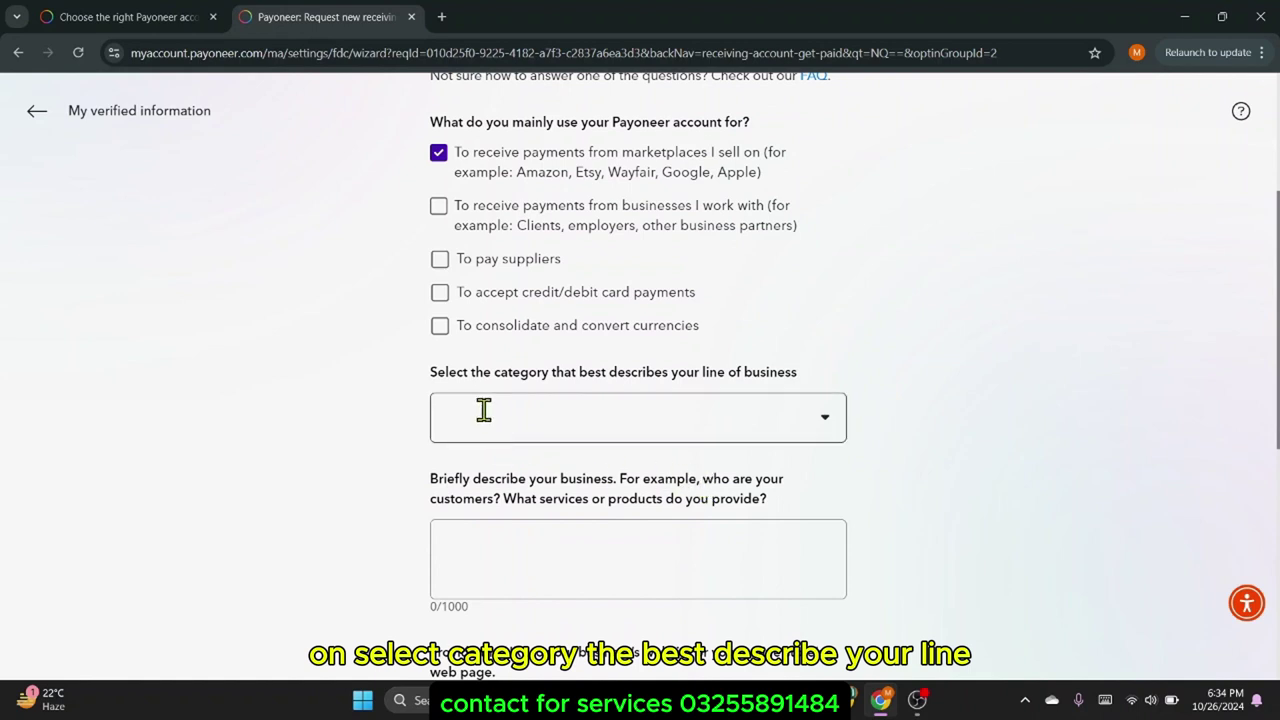
left_click(792, 421)
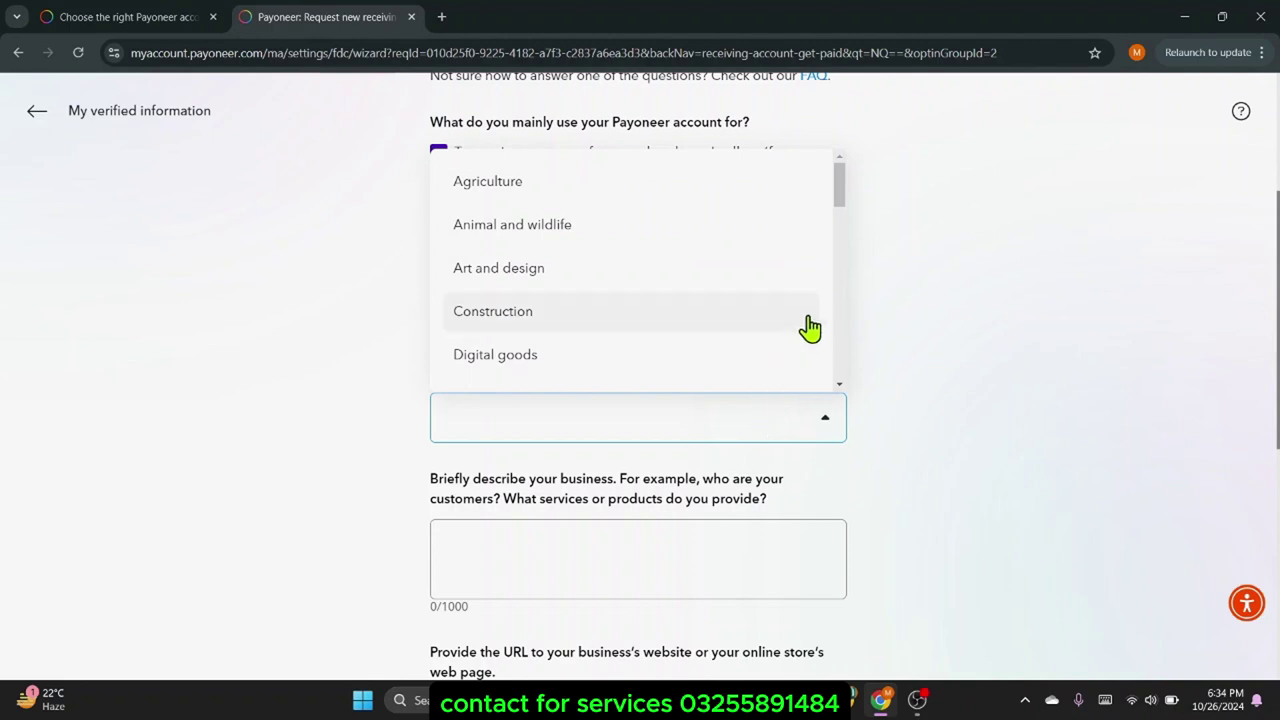
left_click_drag(838, 205, 840, 377)
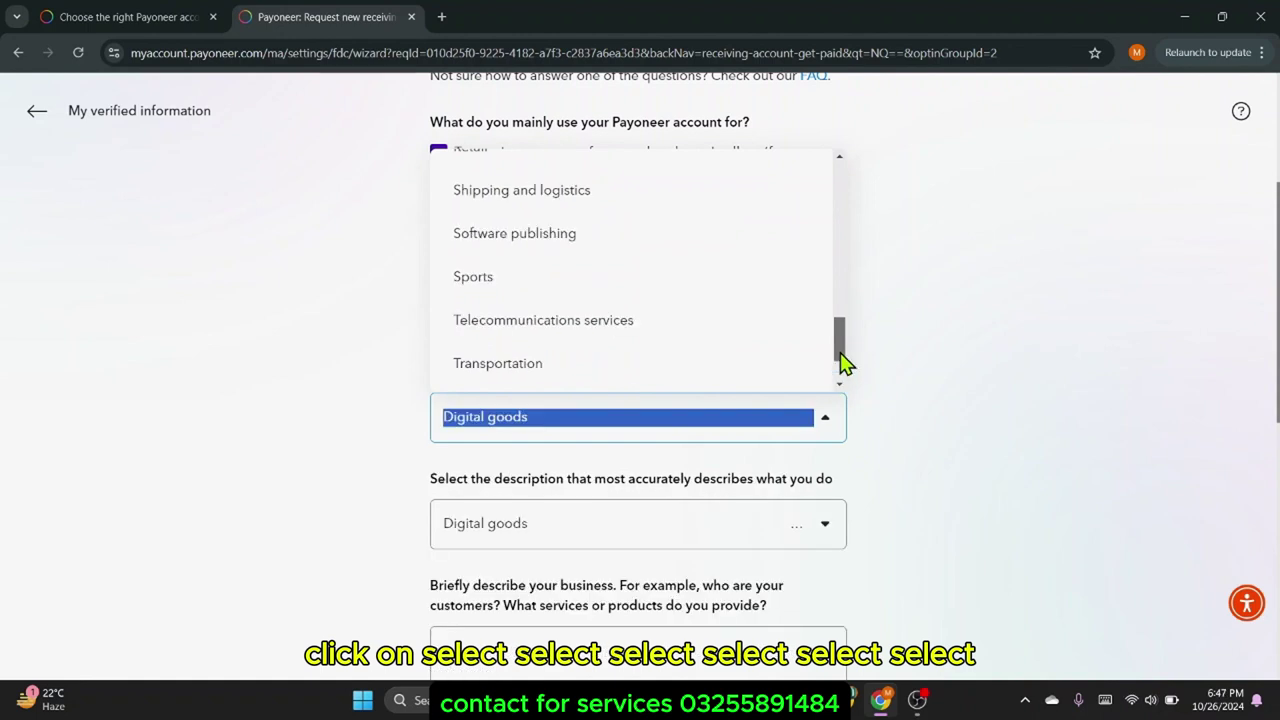
left_click_drag(845, 362, 817, 229)
left_click(596, 243)
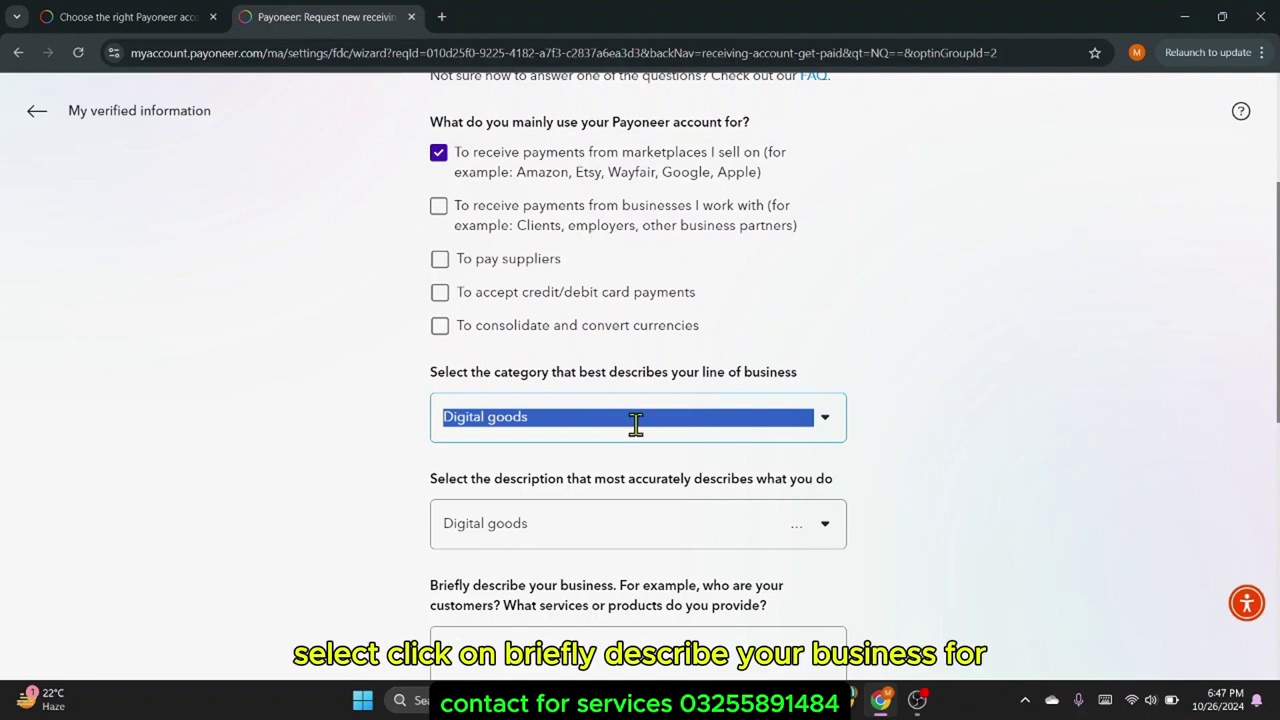
Step: Set the business description dropdown to Digital goods as well
left_click(705, 525)
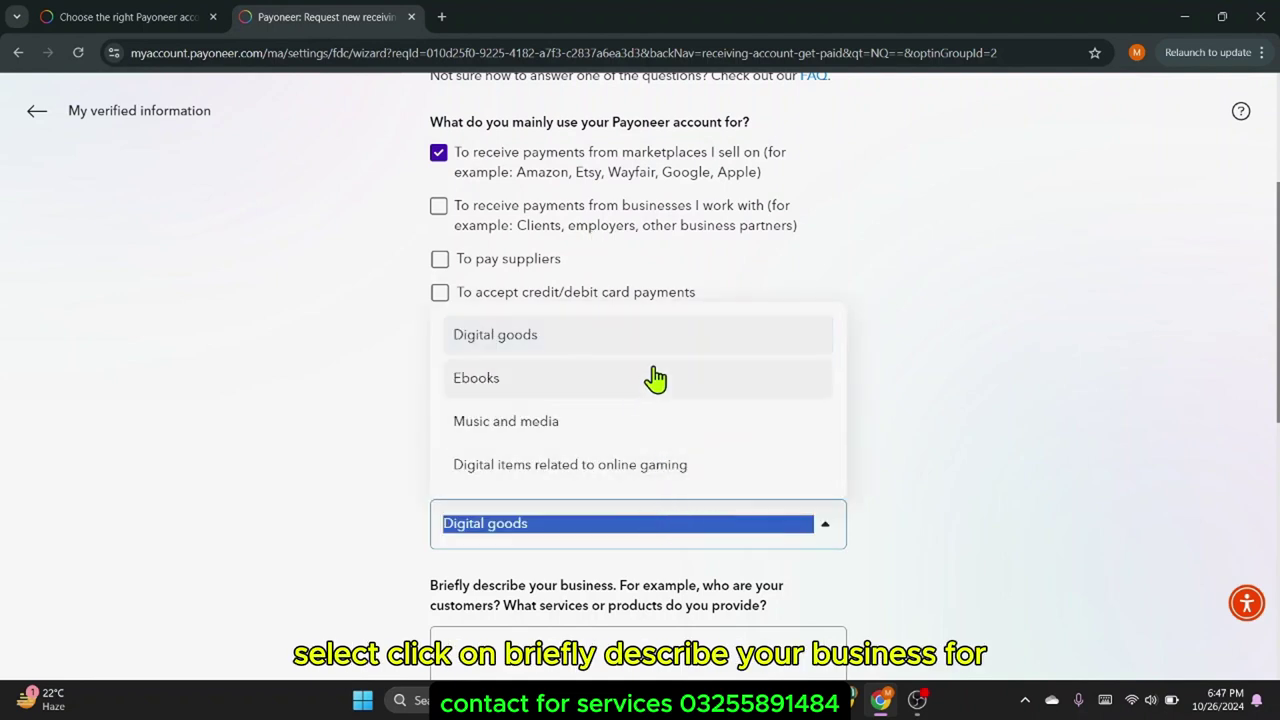
left_click(580, 337)
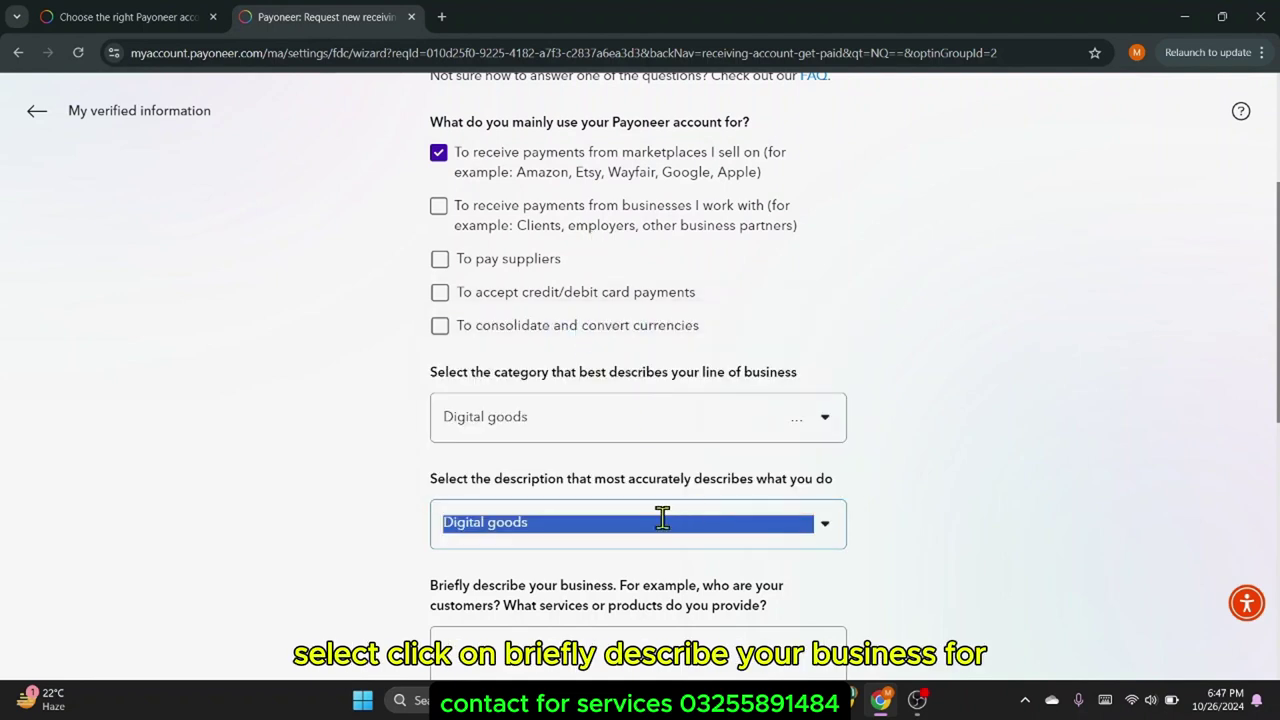
scroll(623, 509, "down", 2)
scroll(504, 436, "down", 4)
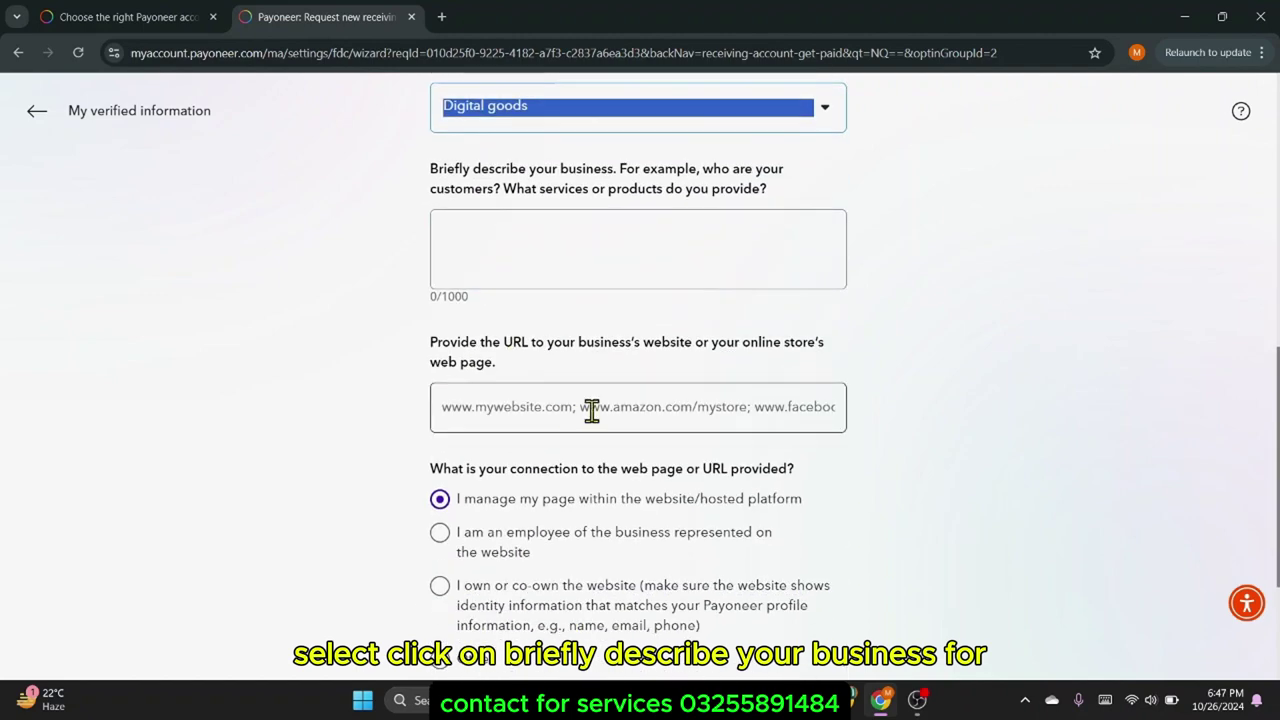
scroll(560, 408, "up", 2)
Step: Paste a business description about selling different products on Amazon
left_click(456, 375)
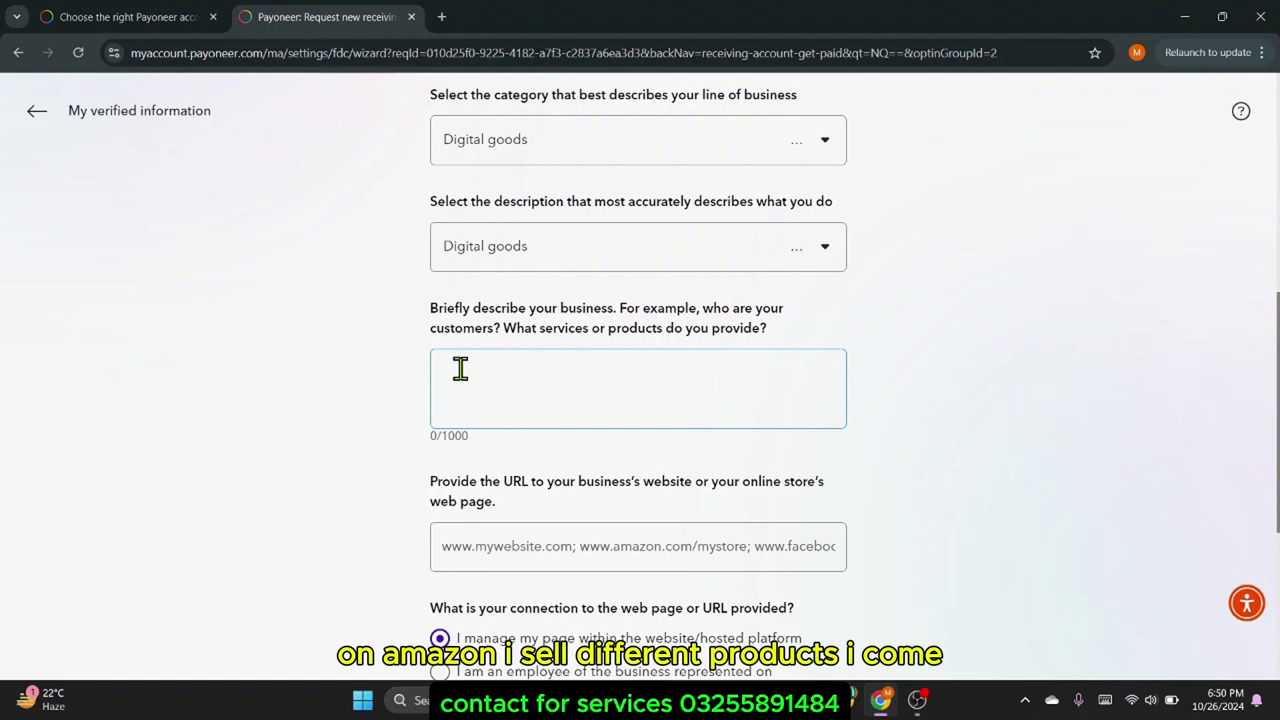
type("i work on amazon and i sell different product in it")
scroll(689, 443, "down", 3)
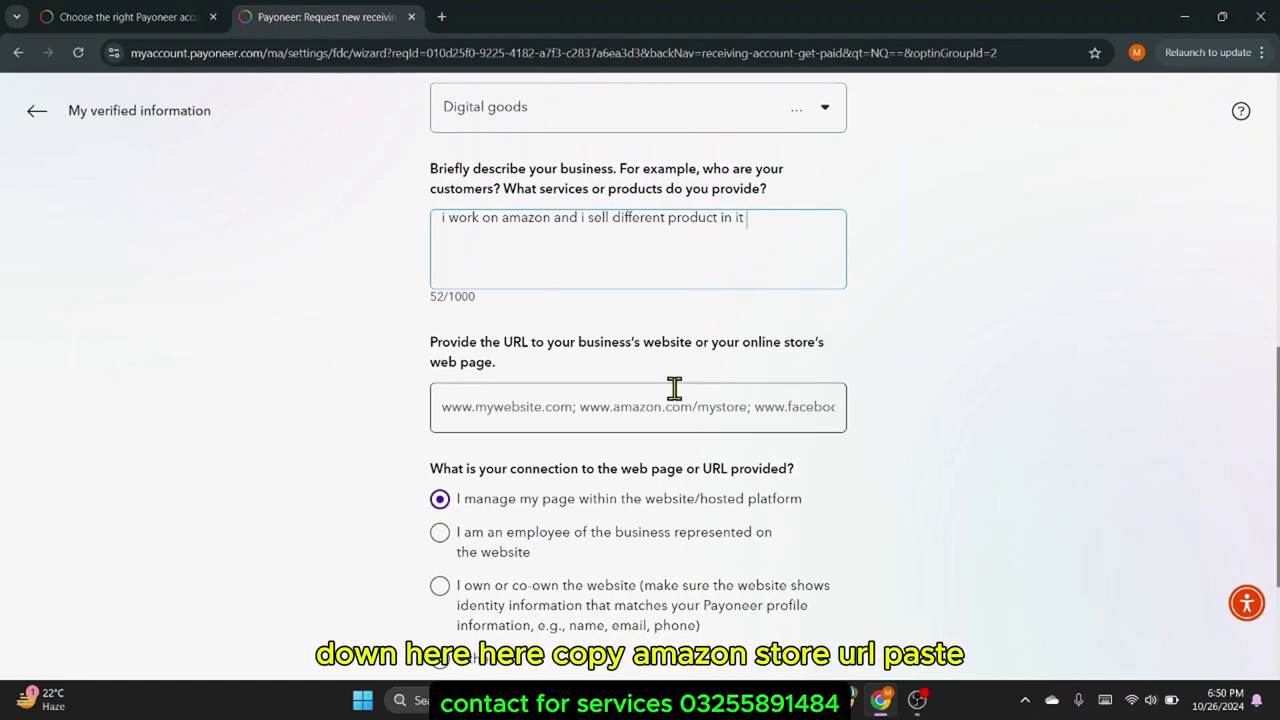
scroll(670, 385, "down", 3)
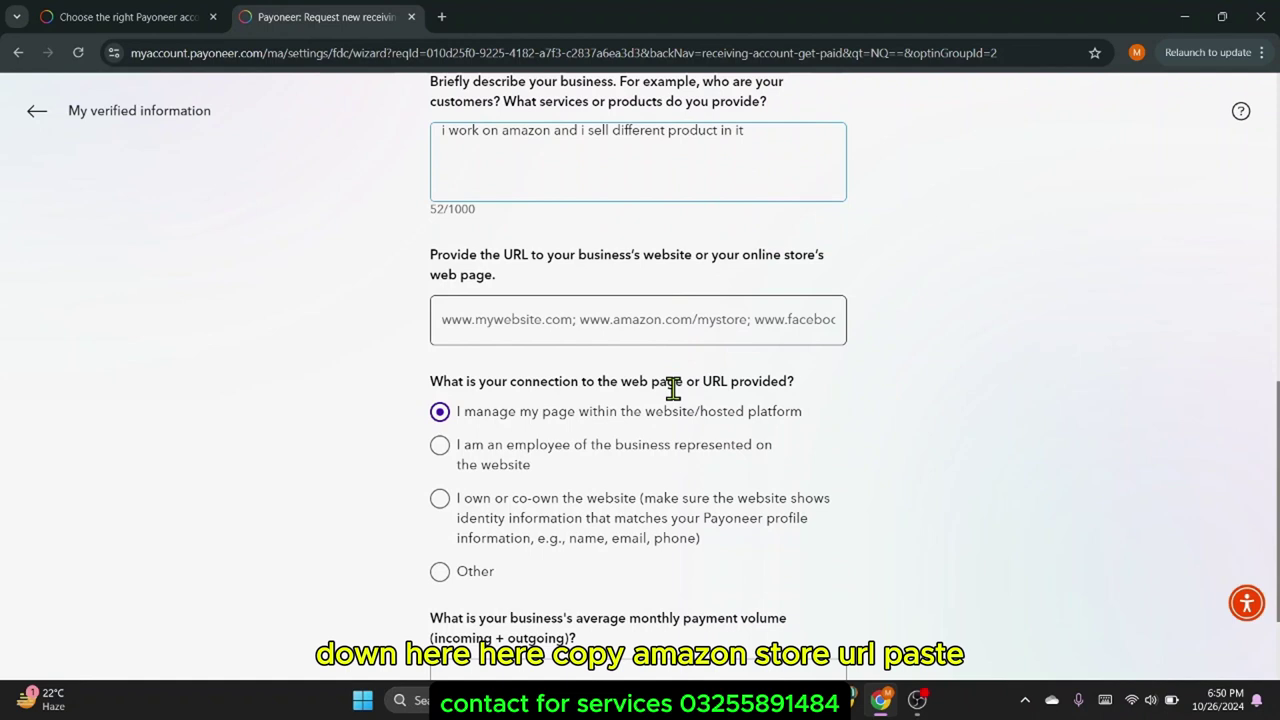
Step: Select the store URL field, then choose Other as the connection to the web page
left_click(662, 277)
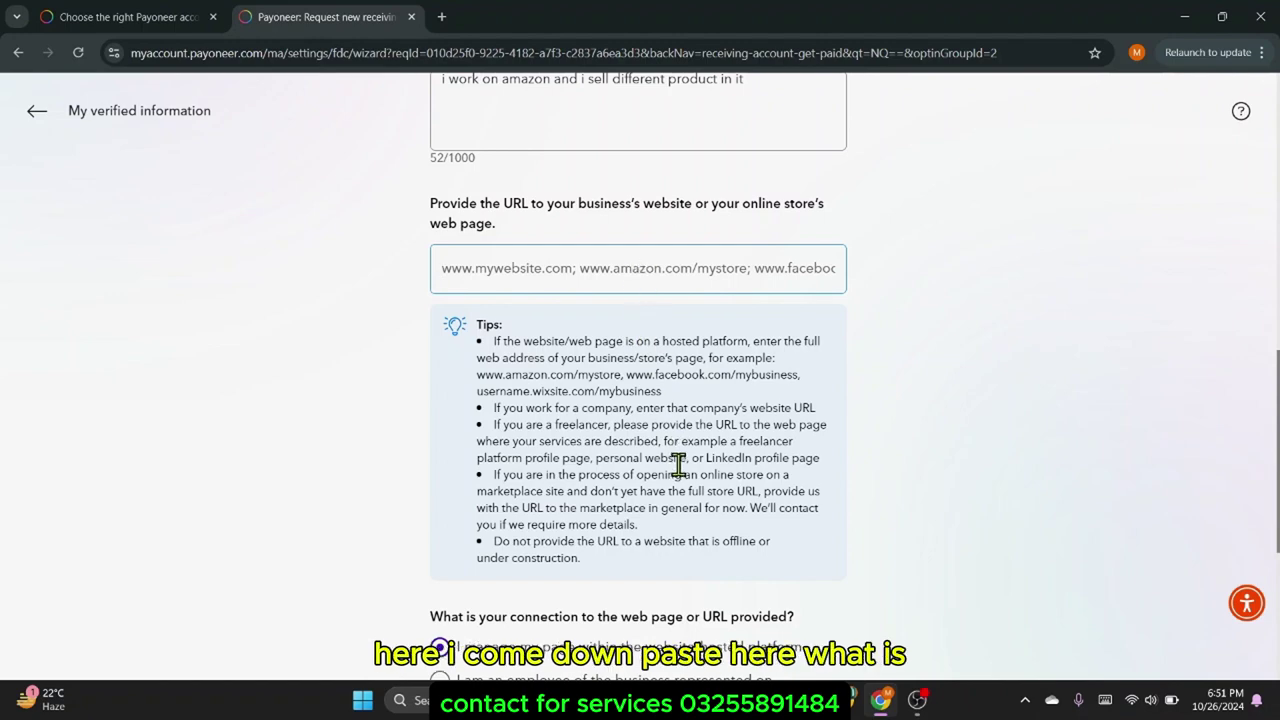
scroll(678, 465, "down", 1)
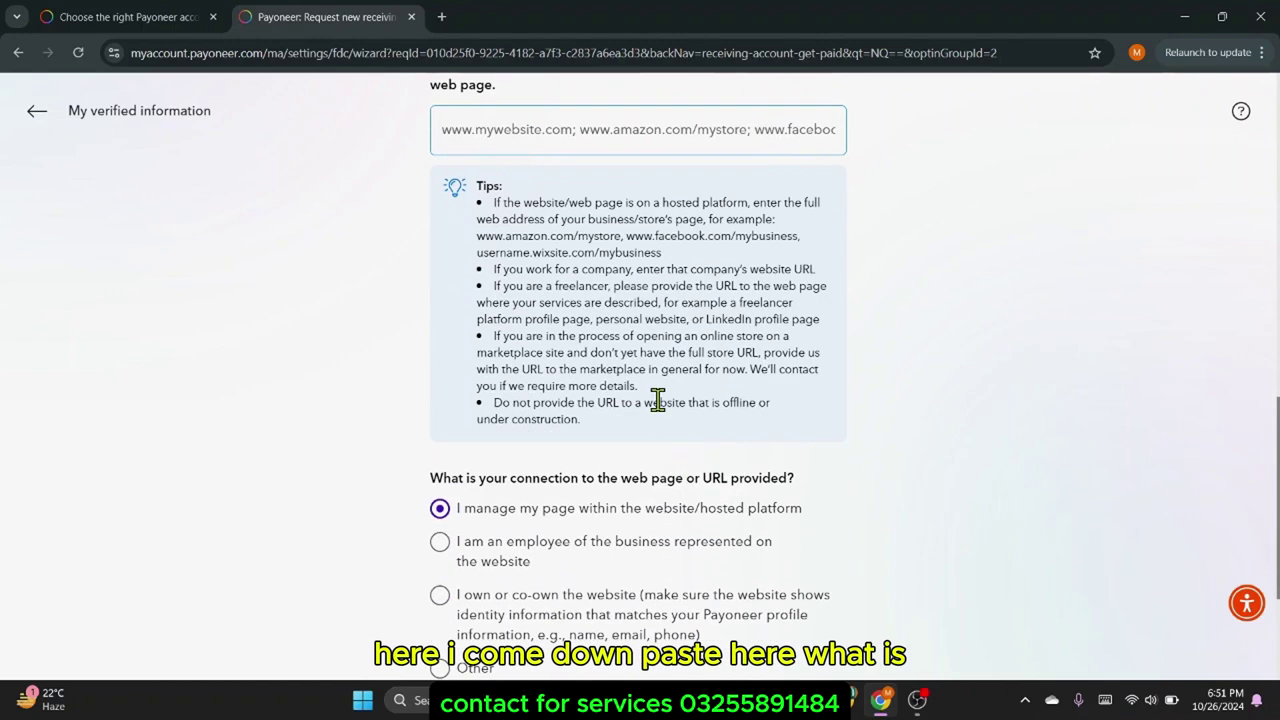
scroll(657, 401, "down", 1)
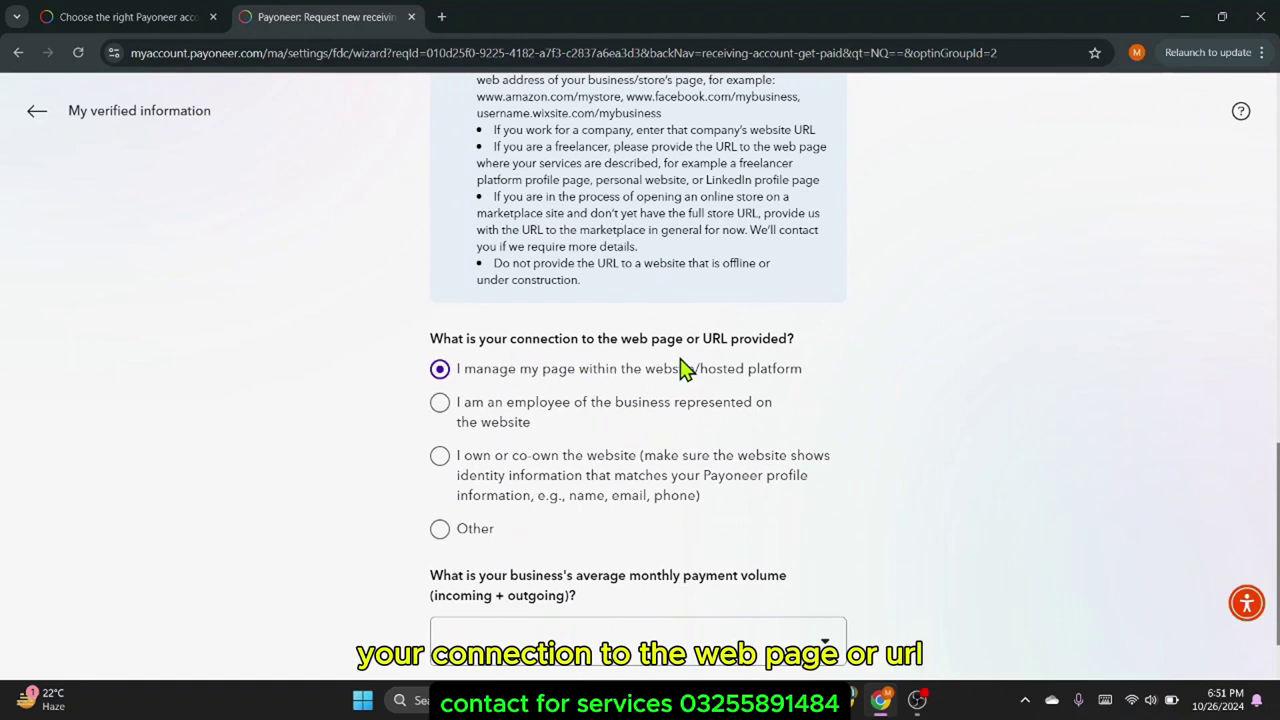
left_click(443, 540)
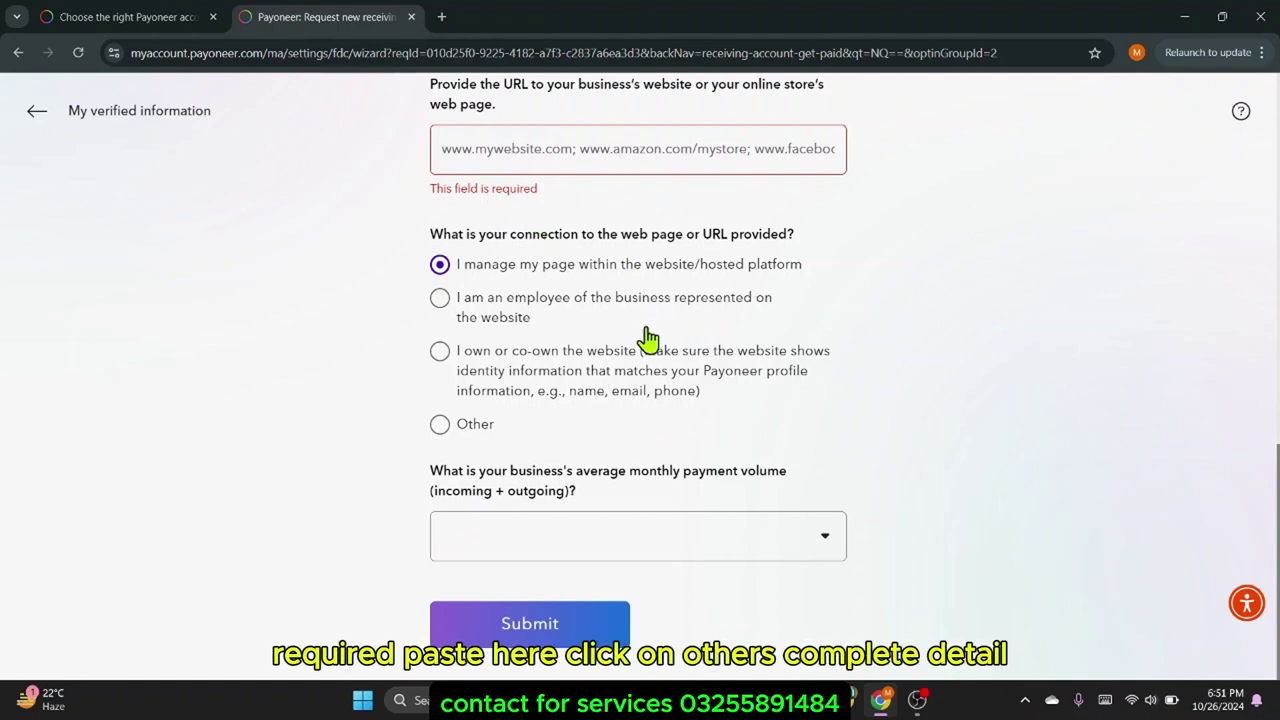
Step: Pick Other as the connection to the Amazon store page, review the answers, and submit the questionnaire
left_click(440, 426)
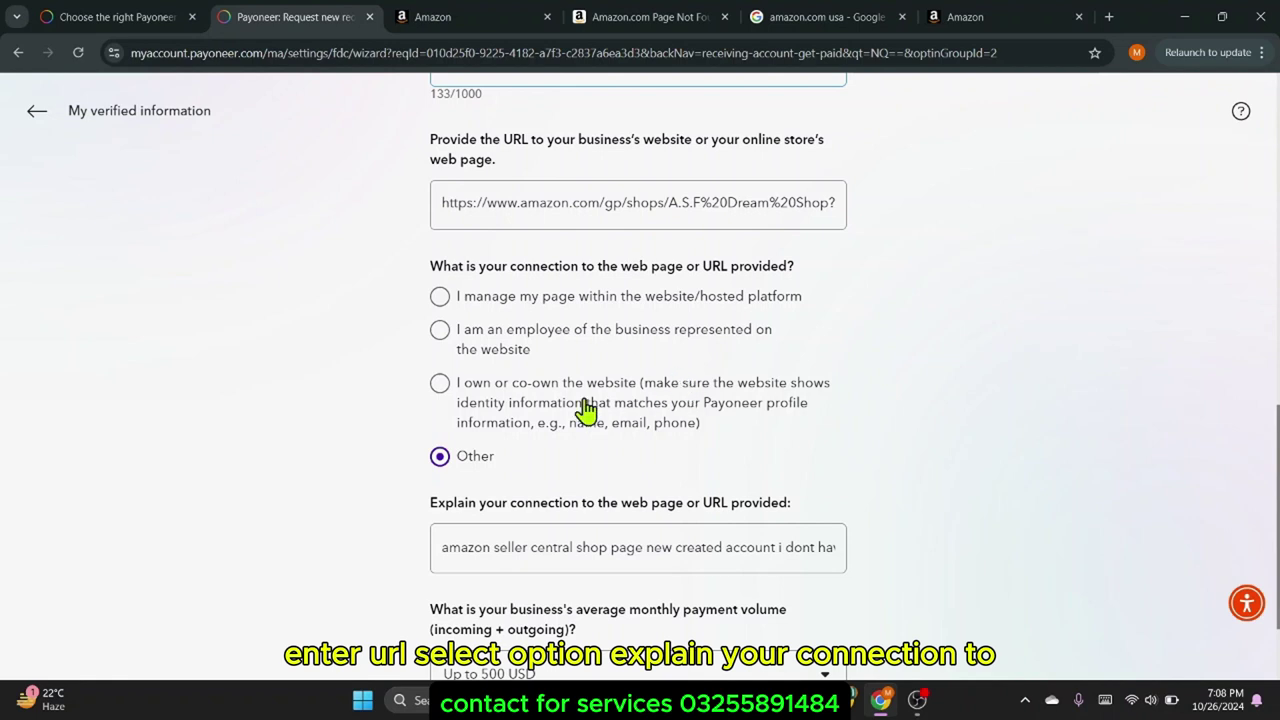
scroll(616, 430, "down", 2)
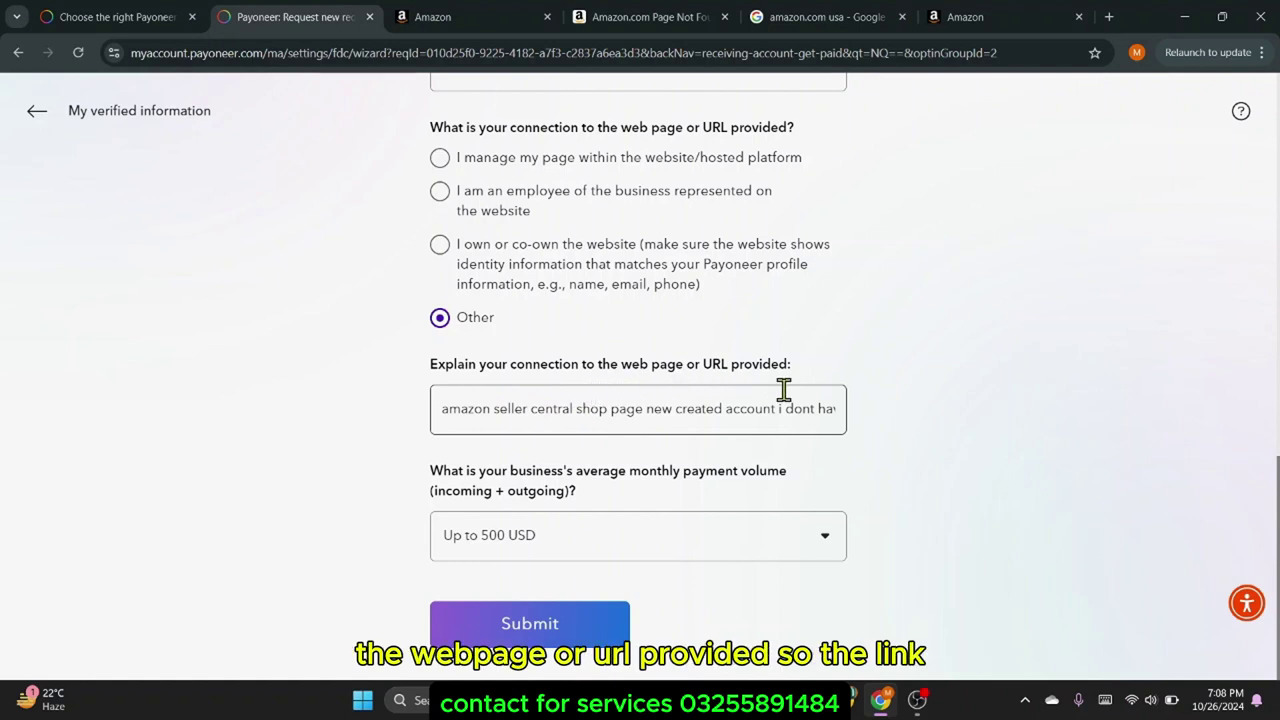
scroll(630, 380, "up", 2)
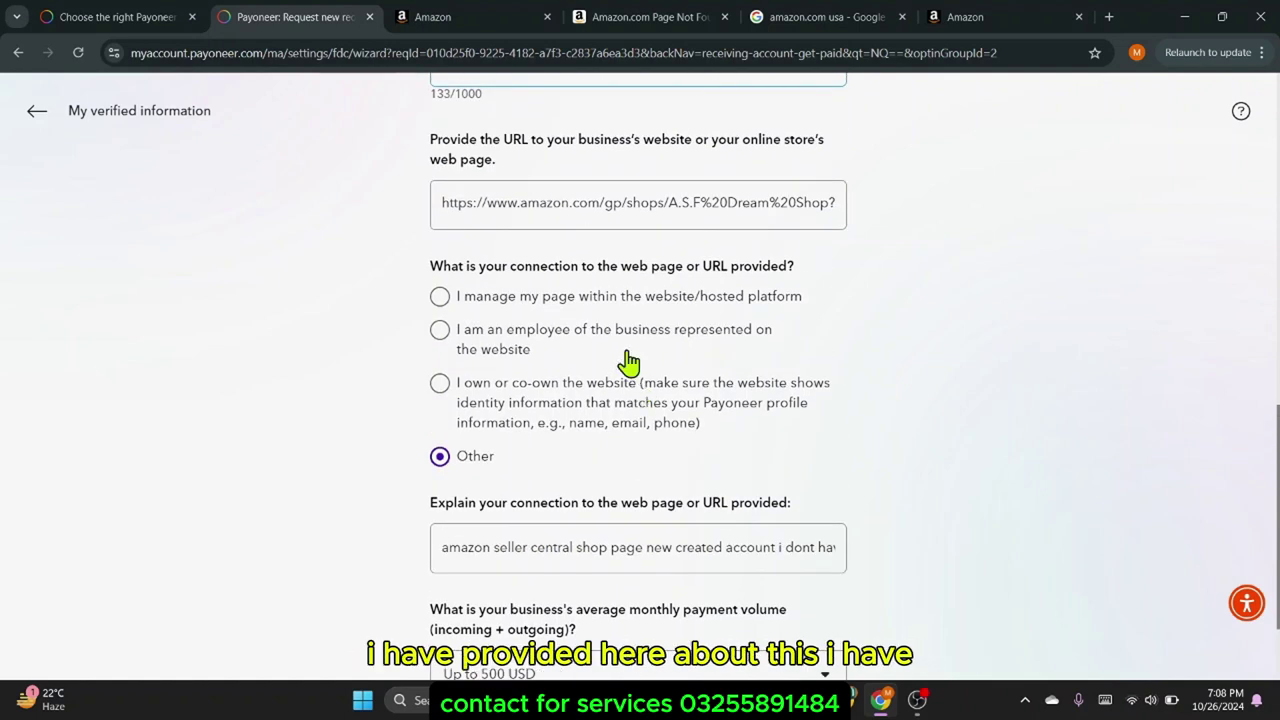
scroll(600, 414, "down", 2)
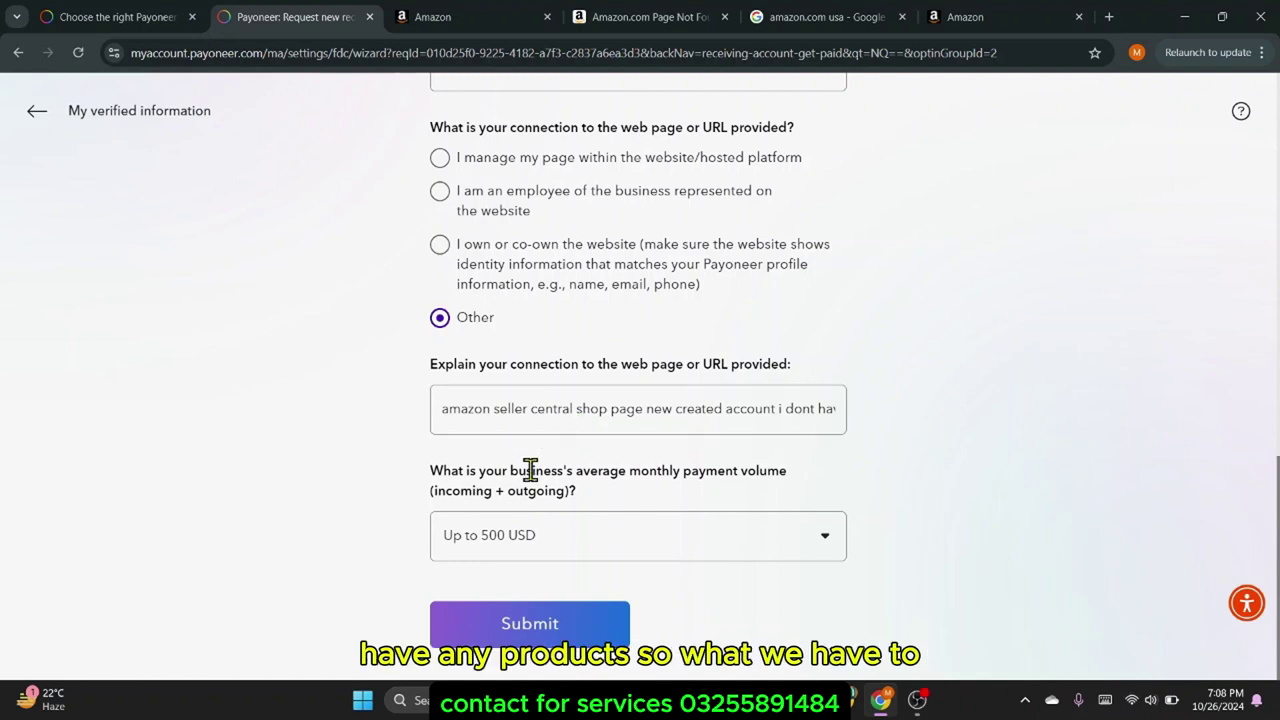
left_click(529, 626)
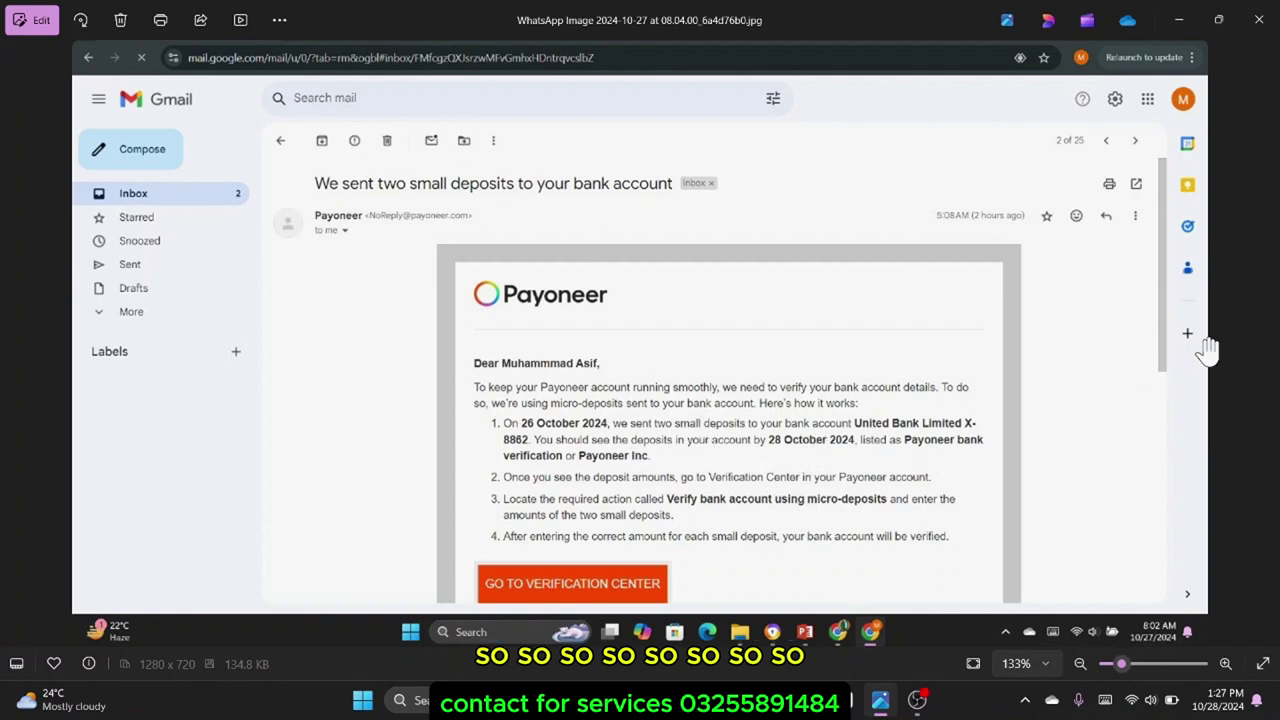
Step: Show the bank statement image zoomed in on the Rs. 0.11 and Rs. 0.07 deposits
left_click(1255, 335)
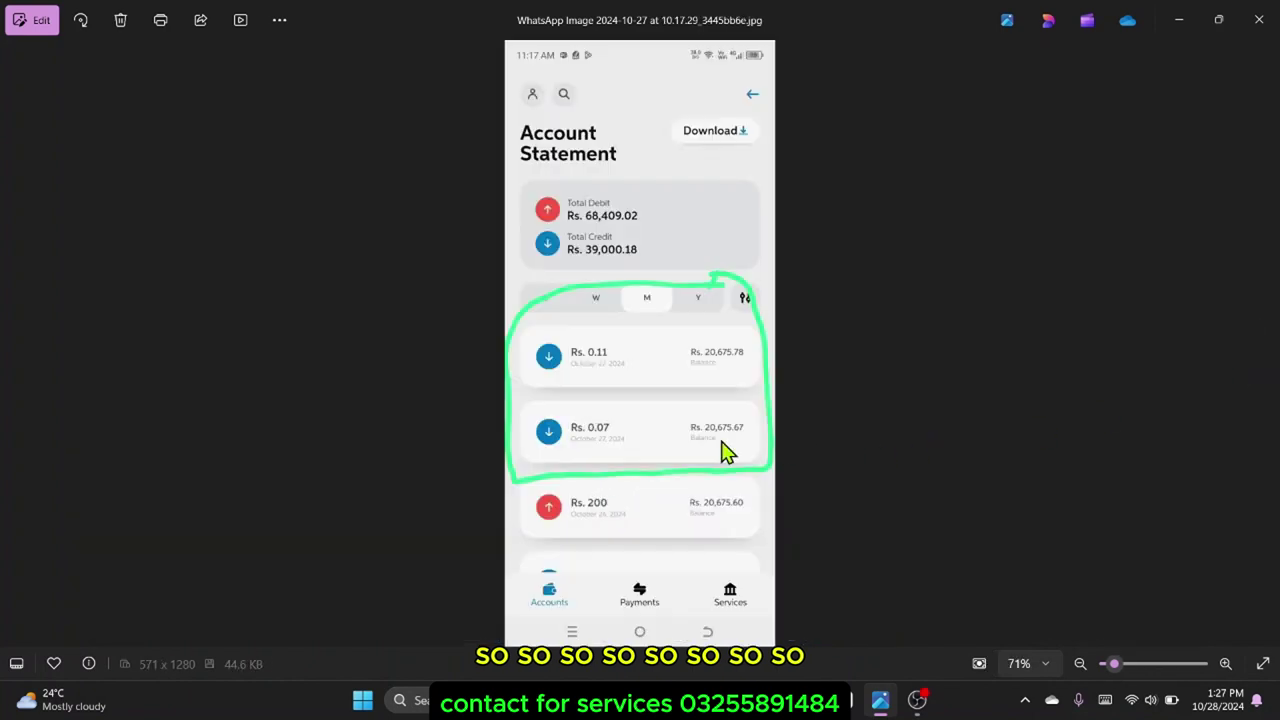
scroll(633, 448, "up", 5)
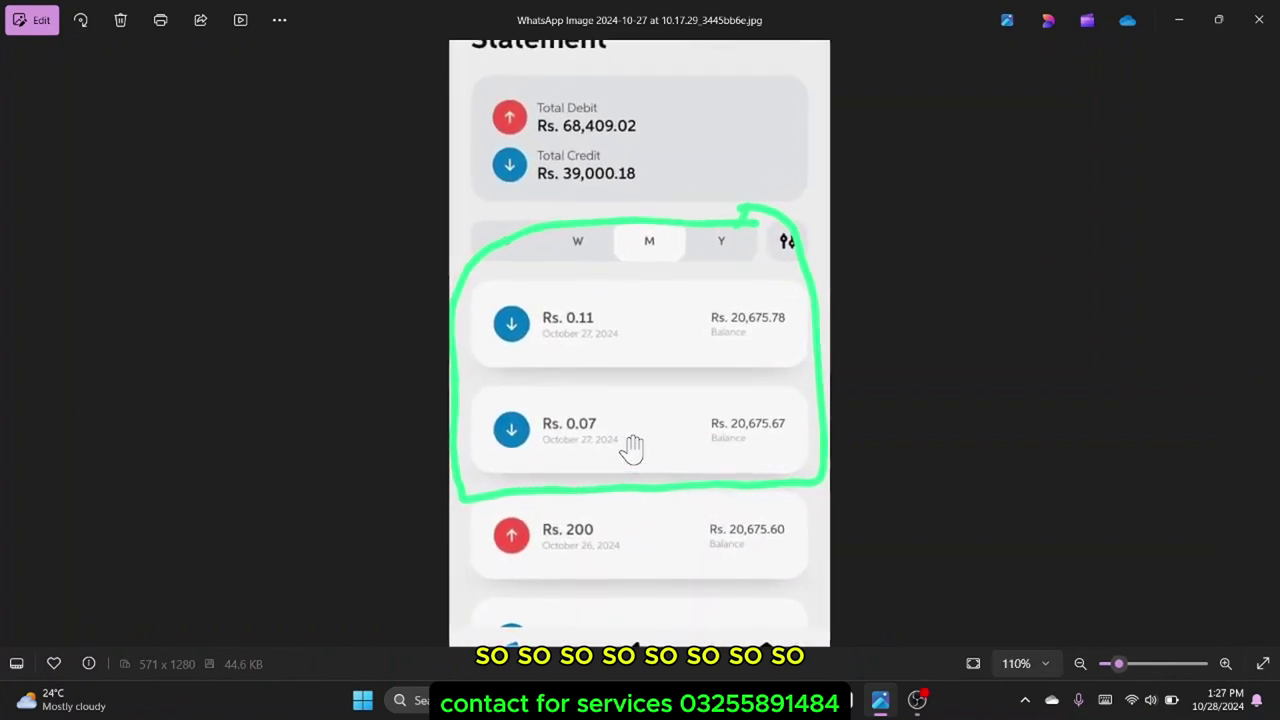
scroll(633, 448, "up", 1)
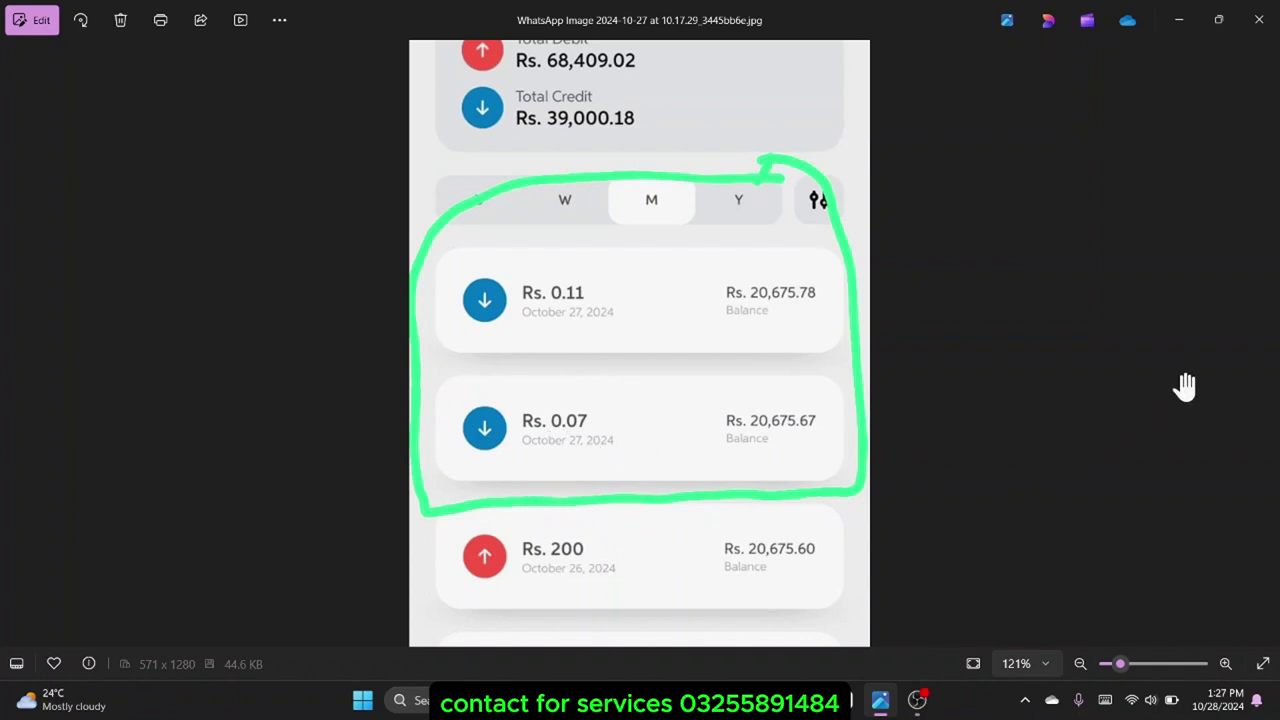
mouse_move(1262, 355)
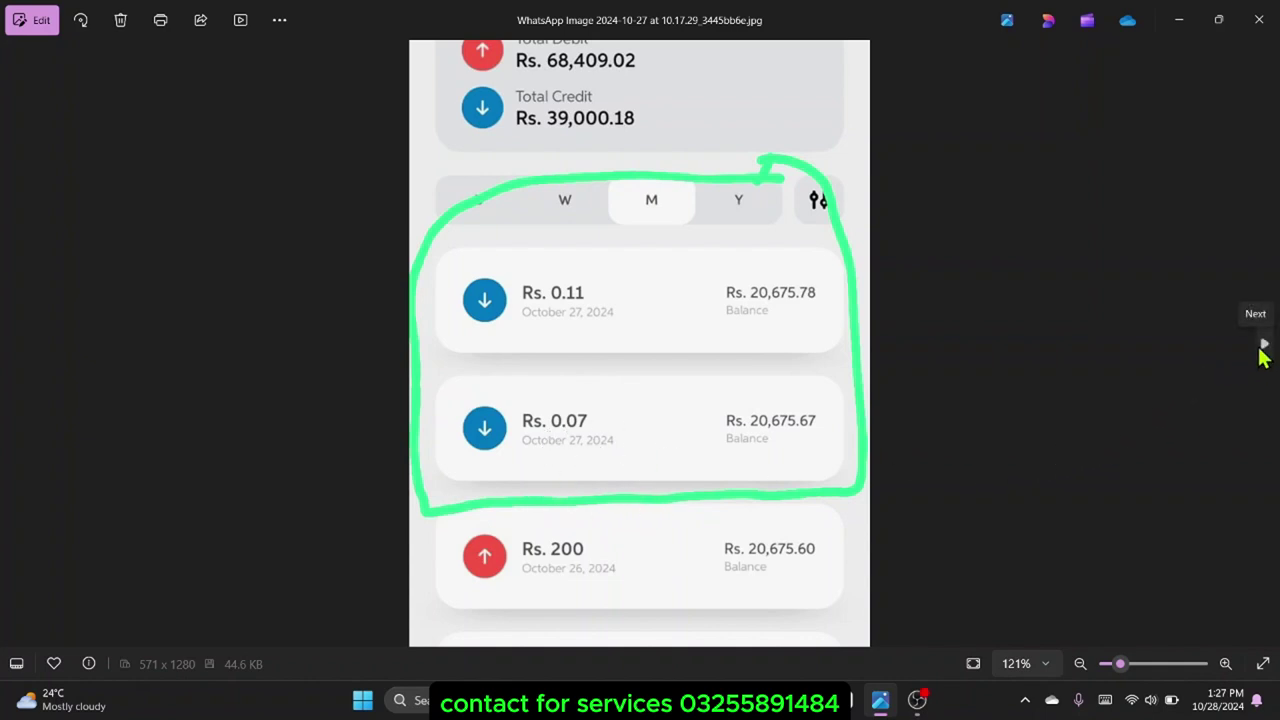